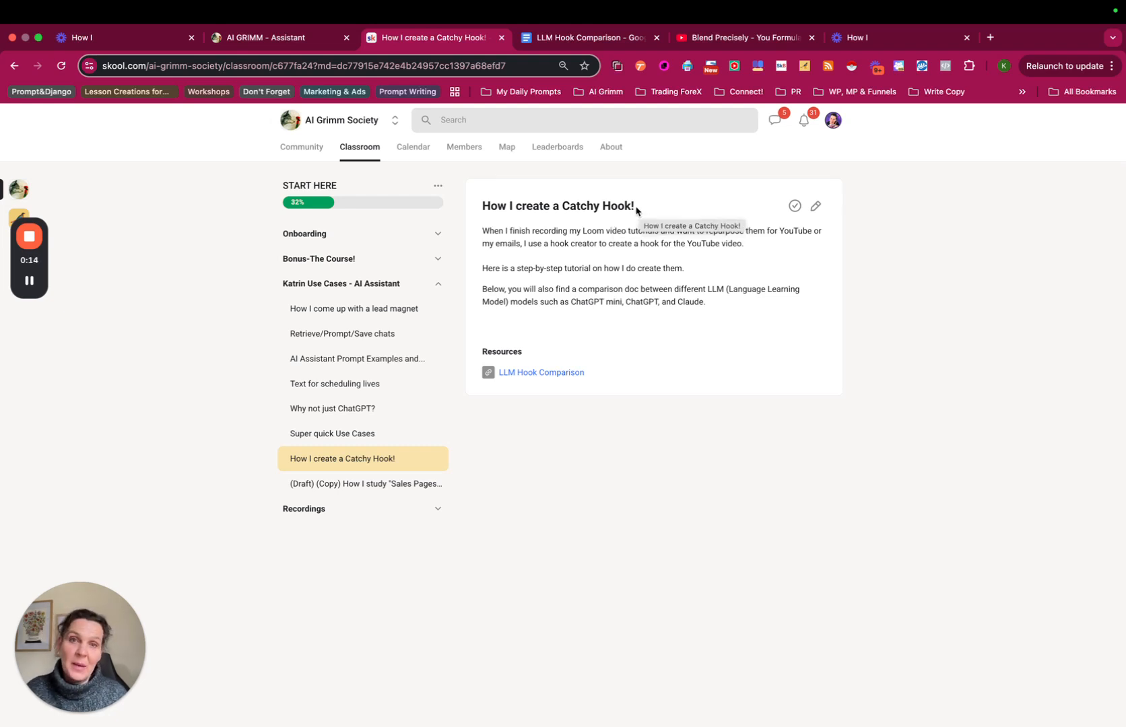
Switch to YouTube, open the live video "Is Product Photography dead with AI?" and pause it.
{"action": "left_click", "coordinate": [726, 39]}
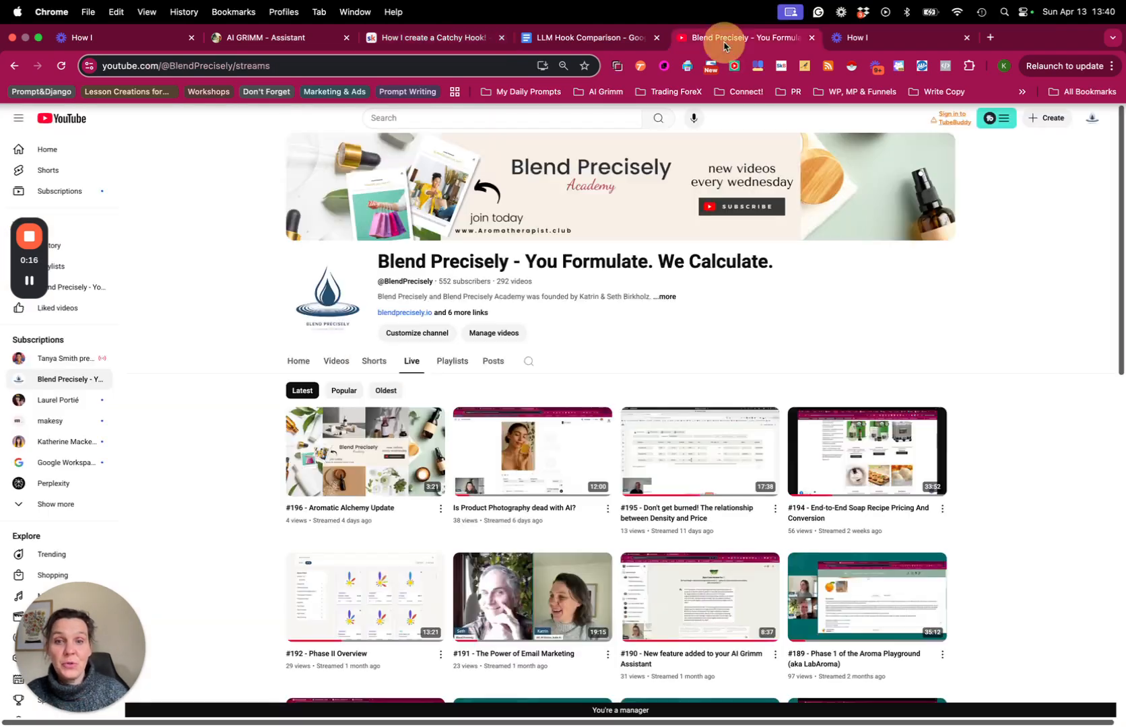
{"action": "left_click", "coordinate": [542, 458]}
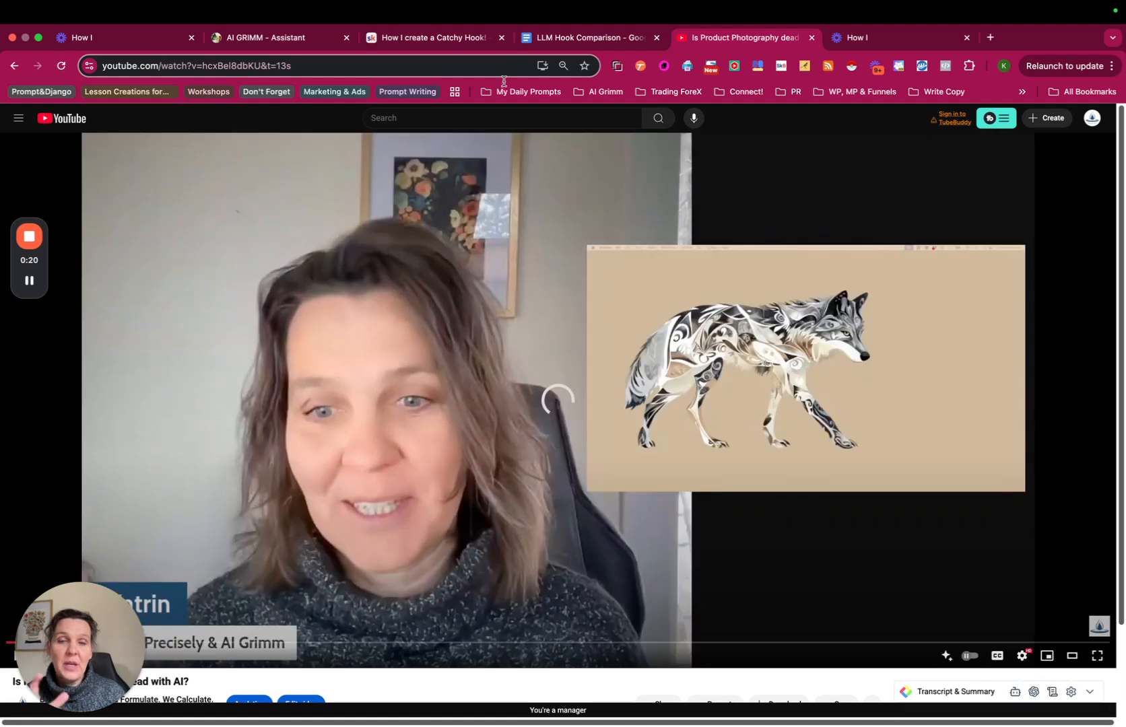
{"action": "left_click", "coordinate": [556, 479]}
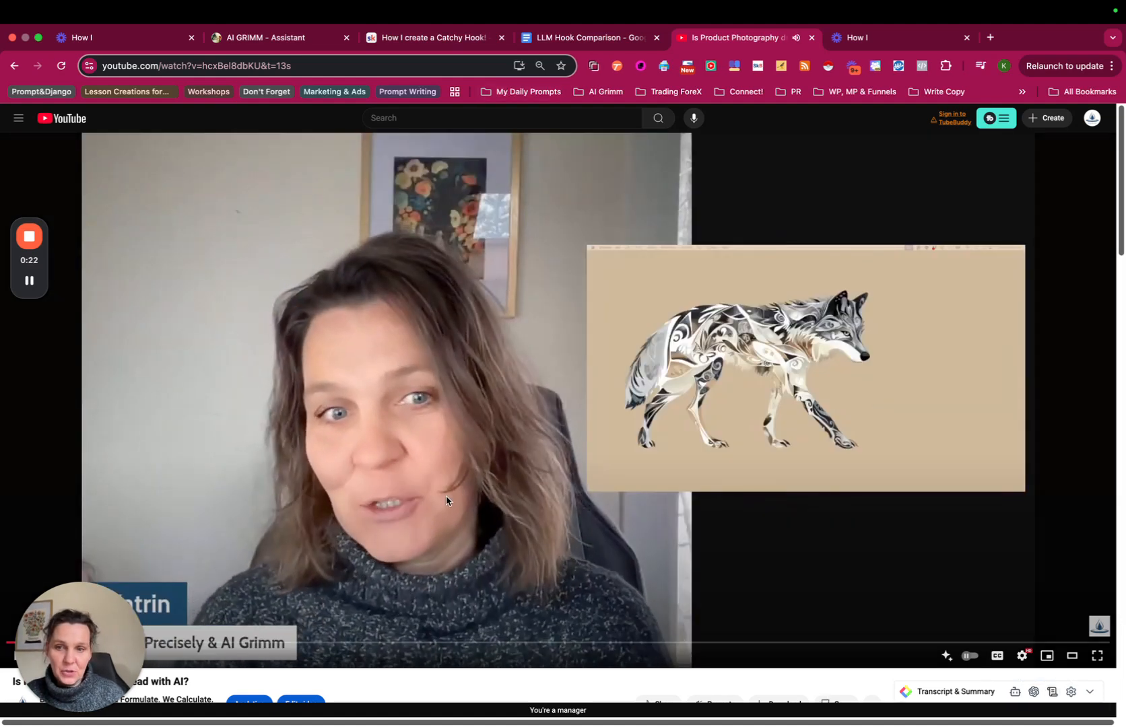
Switch to the AI GRIMM chat and on to the Loom video "How I" to view its transcript.
{"action": "left_click", "coordinate": [283, 47]}
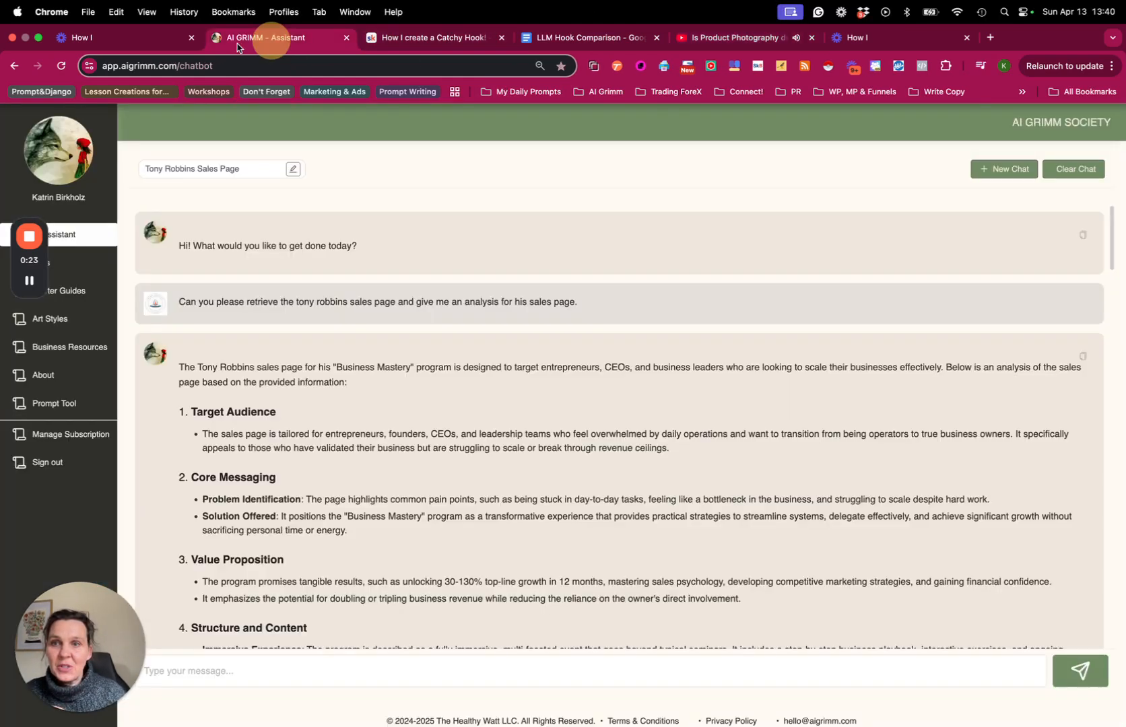
{"action": "left_click", "coordinate": [138, 40]}
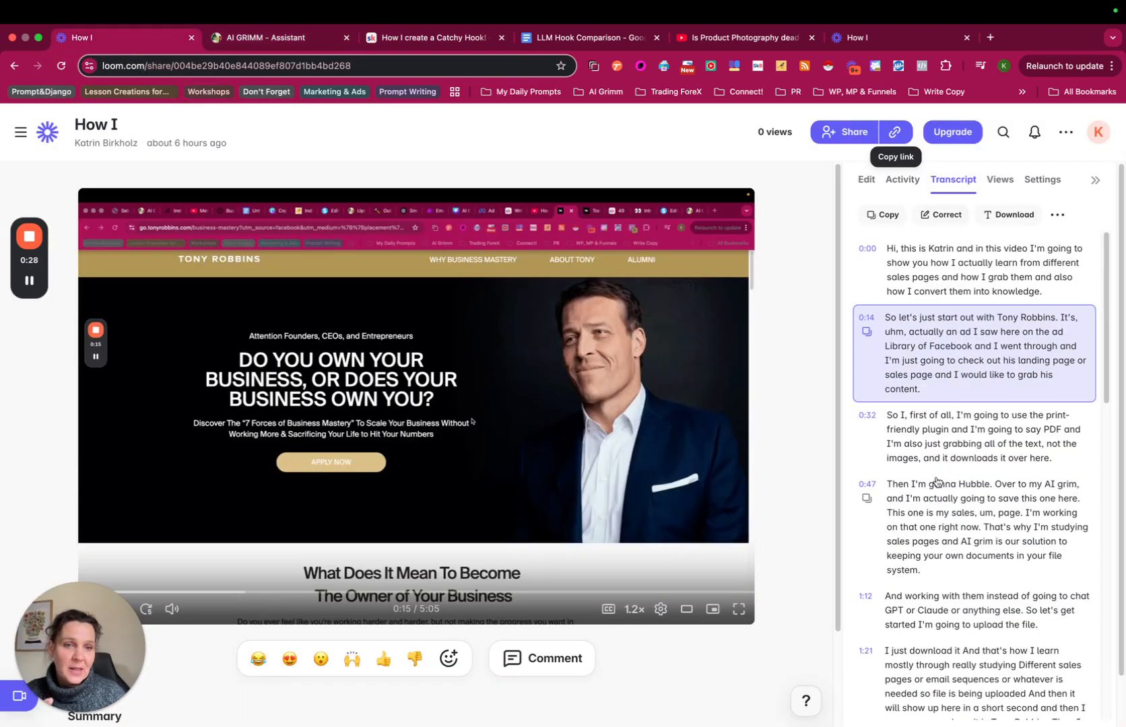
{"action": "left_click", "coordinate": [803, 285]}
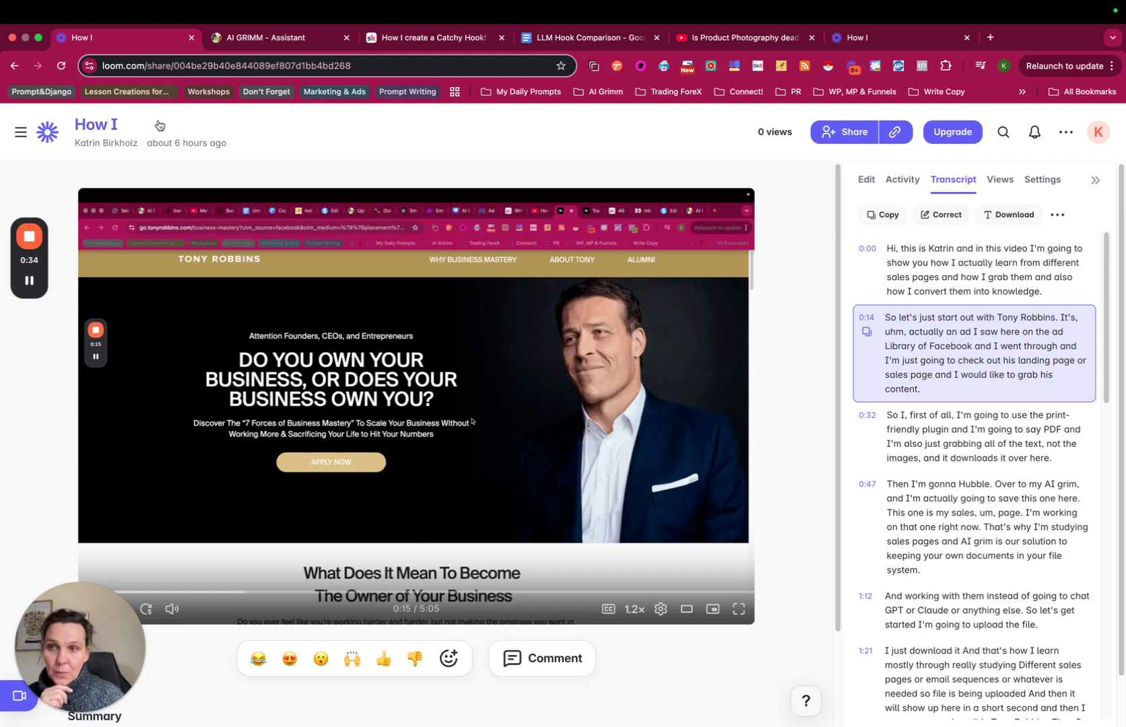
Return to the YouTube video, view it in full screen and restore the normal view.
{"action": "left_click", "coordinate": [734, 39]}
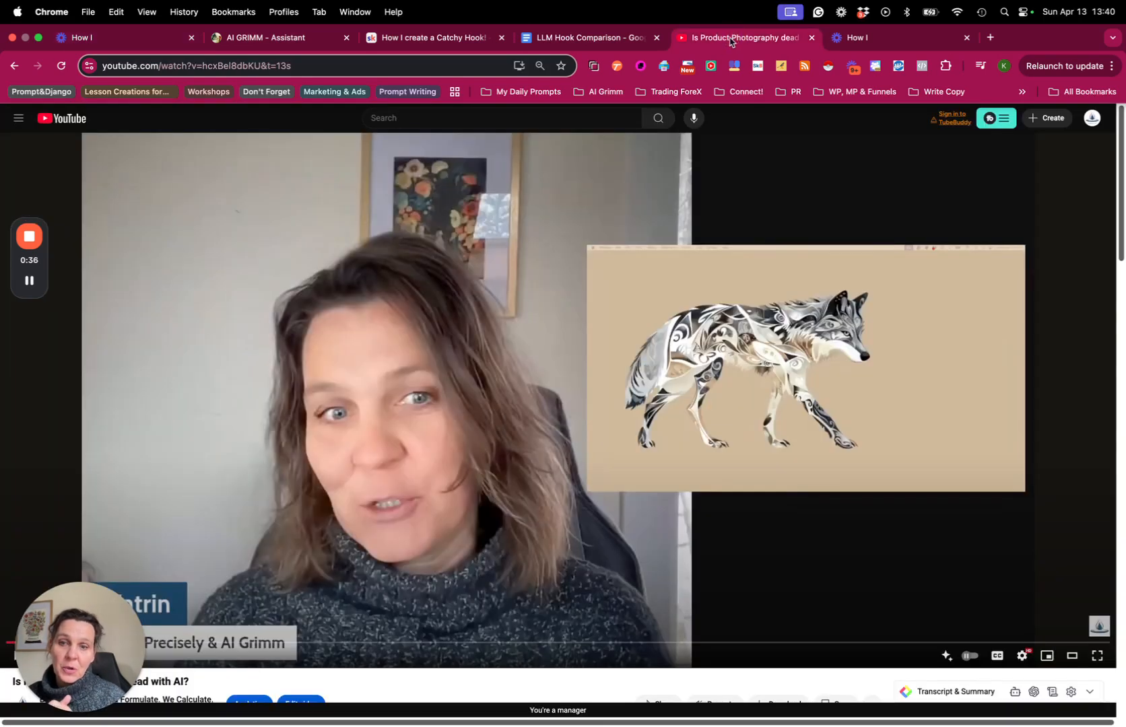
{"action": "left_click", "coordinate": [1097, 656]}
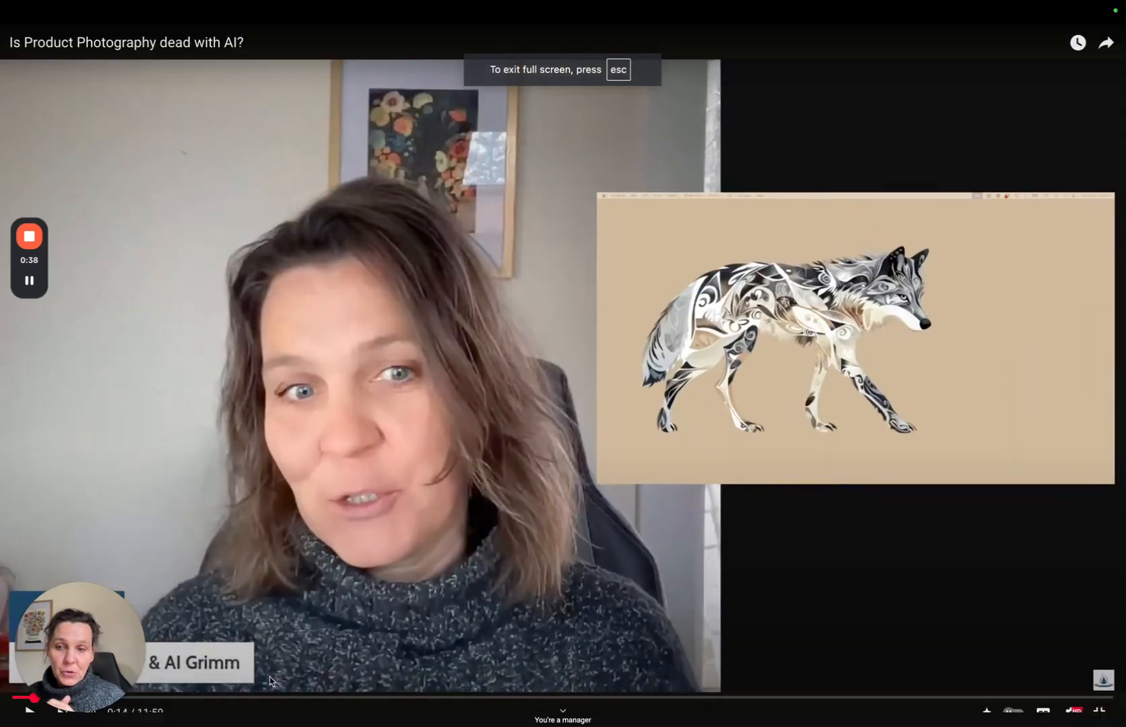
{"action": "left_click", "coordinate": [1101, 715]}
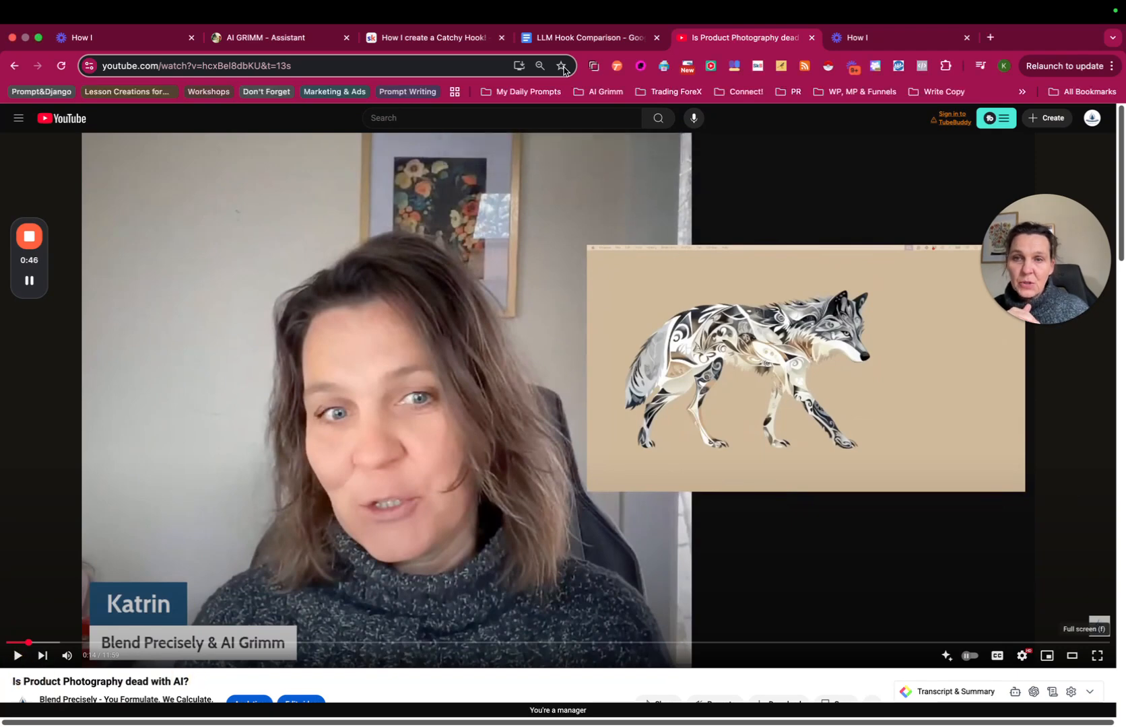
Expand the YouTube video's description and highlight its tools list and its section about the offerings.
{"action": "scroll", "coordinate": [512, 639], "scroll_direction": "down", "scroll_amount": 5}
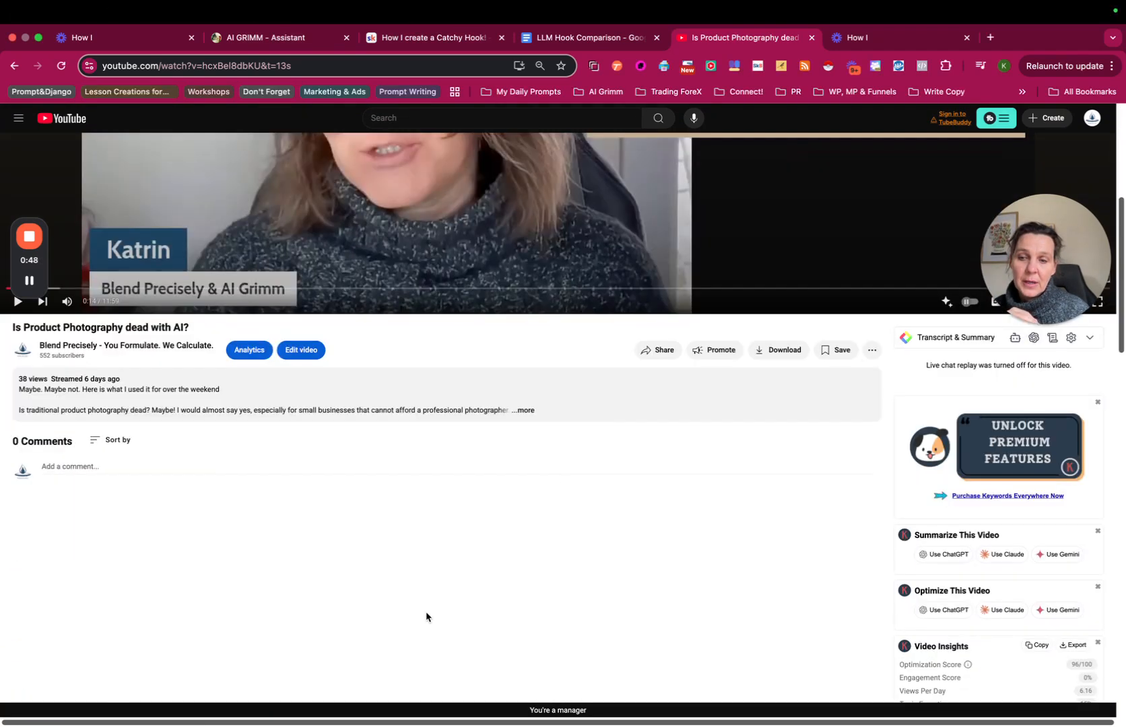
{"action": "left_click", "coordinate": [510, 412]}
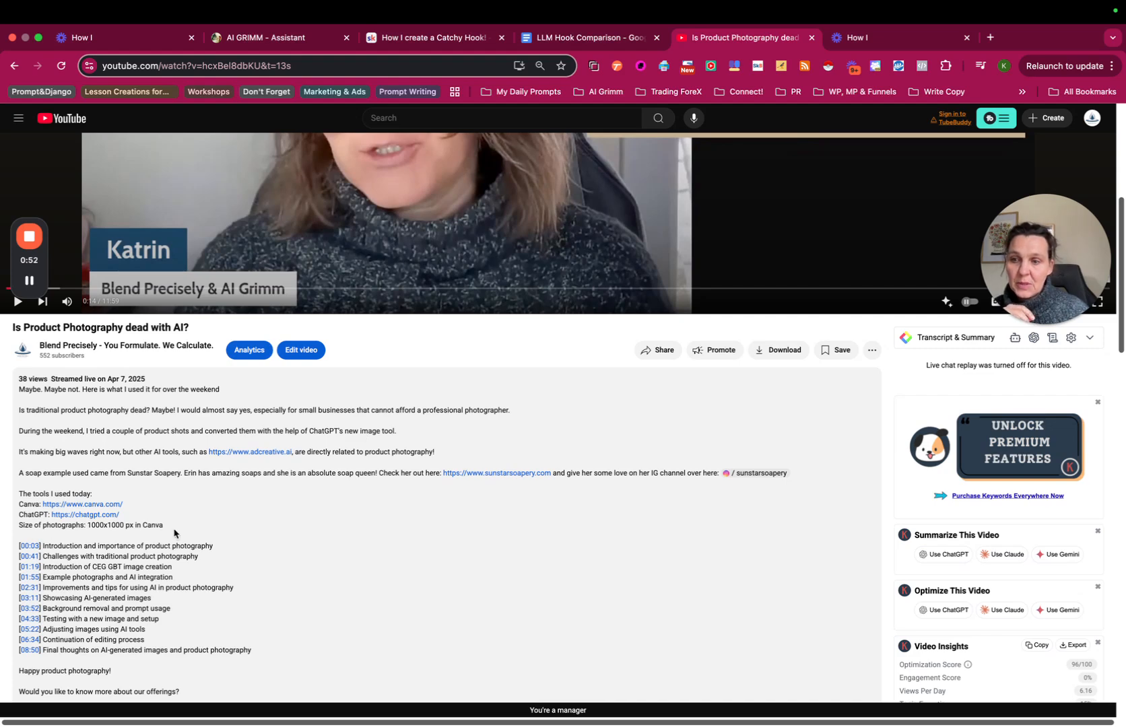
{"action": "left_click_drag", "start_coordinate": [176, 529], "coordinate": [11, 491]}
{"action": "left_click", "coordinate": [303, 517]}
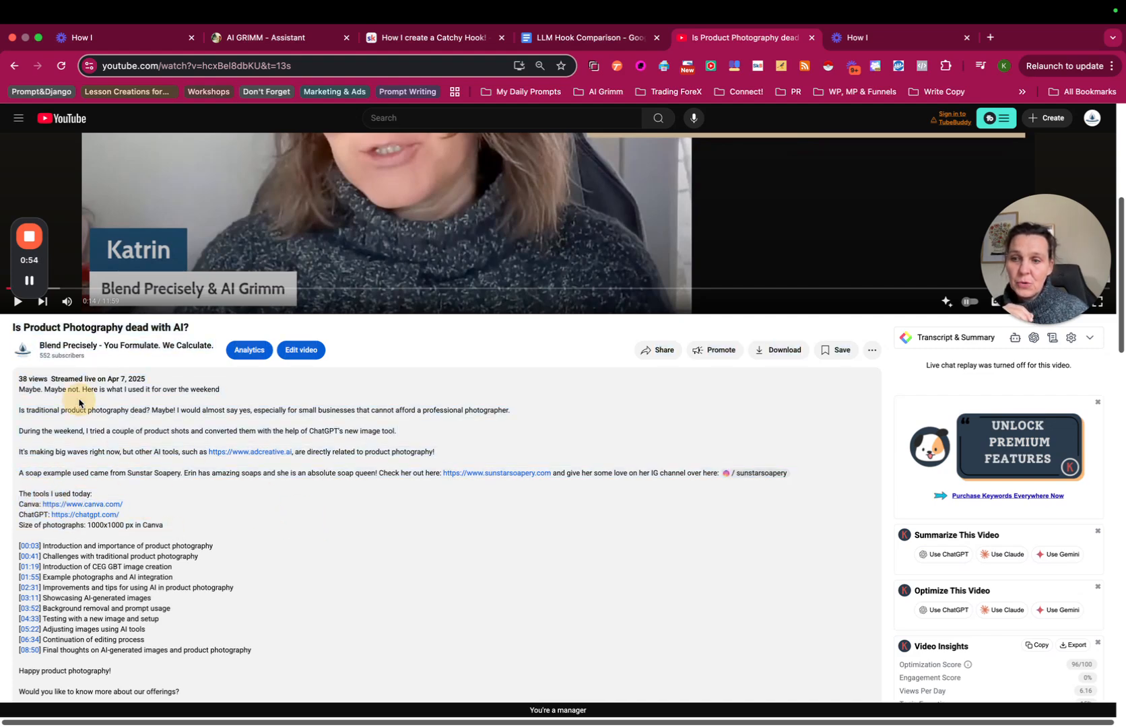
{"action": "scroll", "coordinate": [404, 519], "scroll_direction": "down", "scroll_amount": 3}
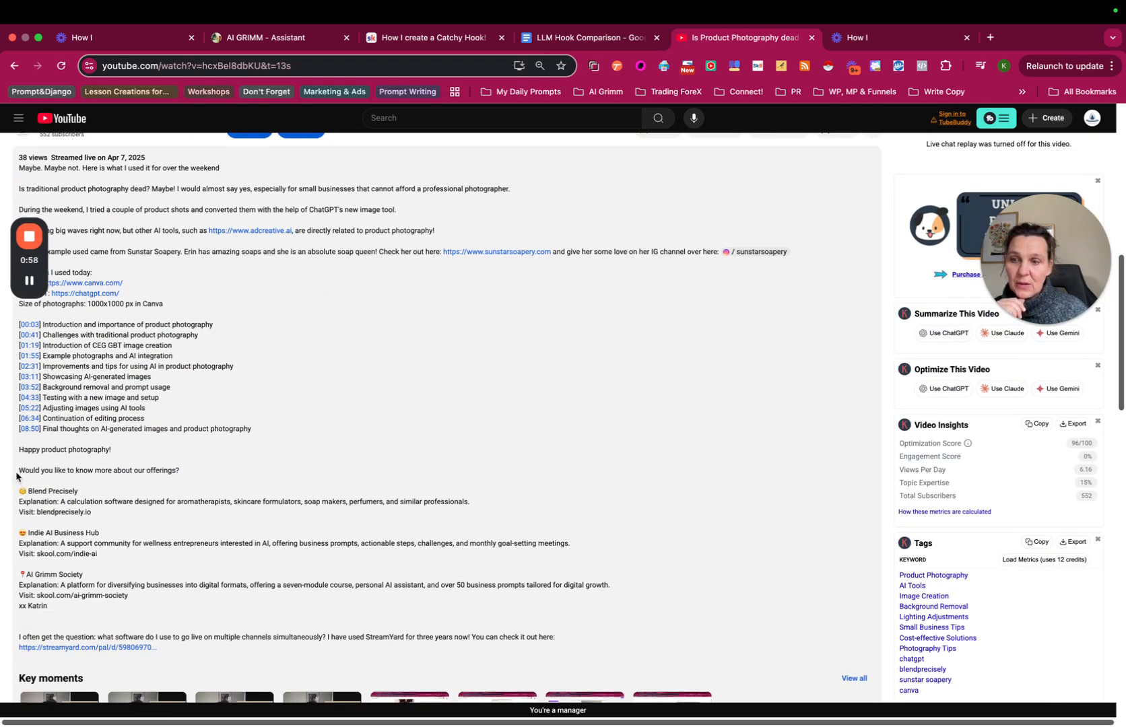
{"action": "left_click_drag", "start_coordinate": [19, 468], "coordinate": [428, 602]}
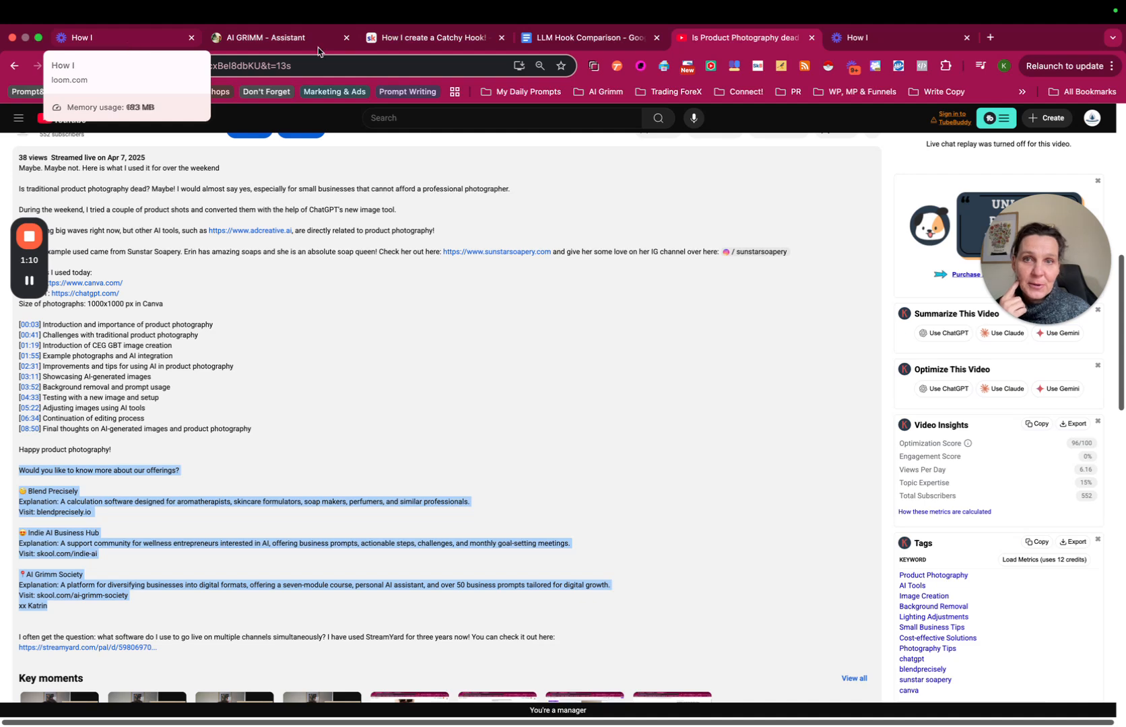
Switch to the Loom video "How I" and copy its transcript.
{"action": "left_click", "coordinate": [101, 37]}
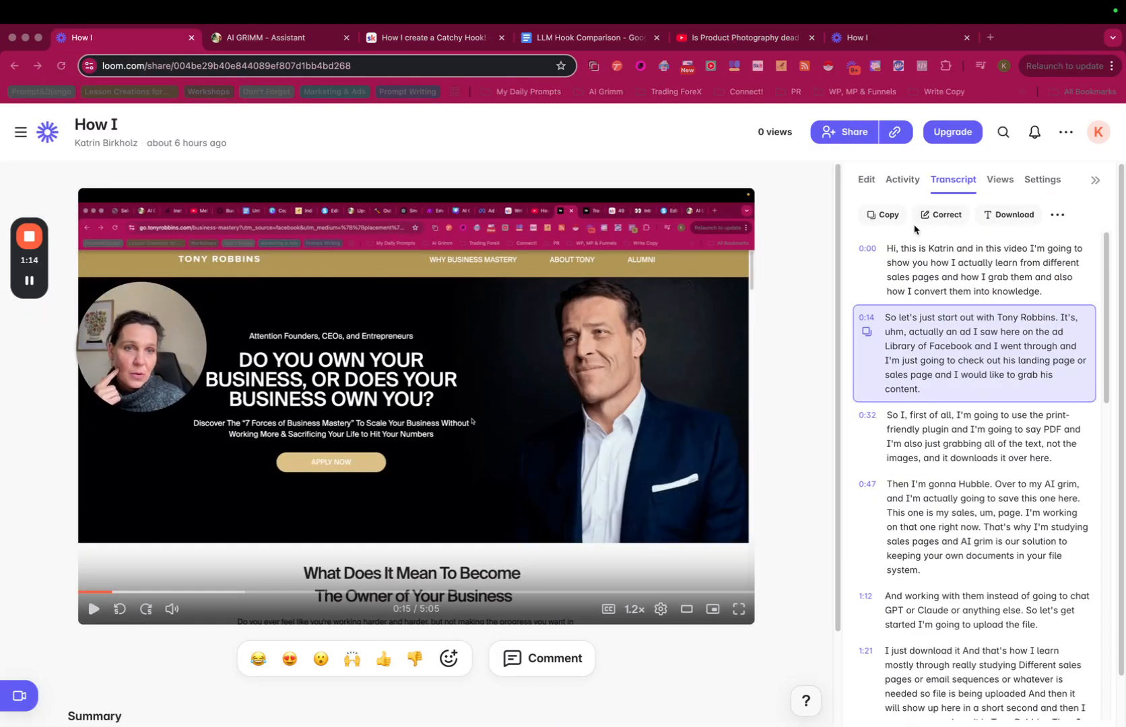
{"action": "left_click", "coordinate": [890, 219]}
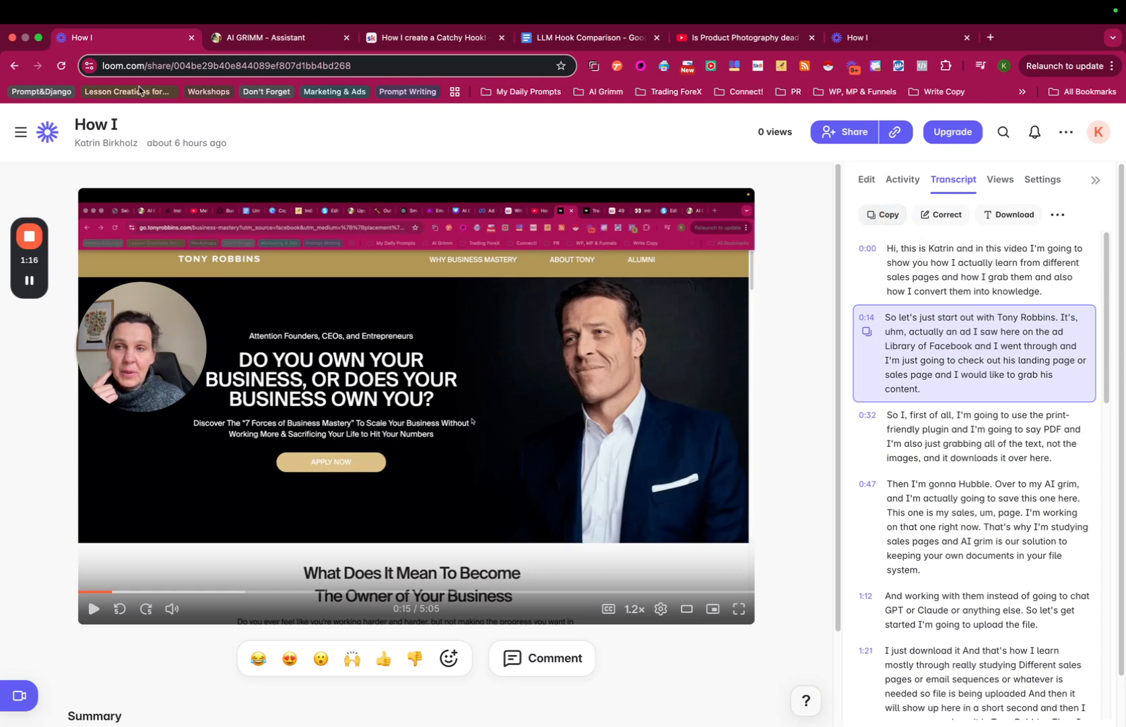
Switch to AI GRIMM and open its Prompt Tool library with all prompts listed.
{"action": "left_click", "coordinate": [281, 37]}
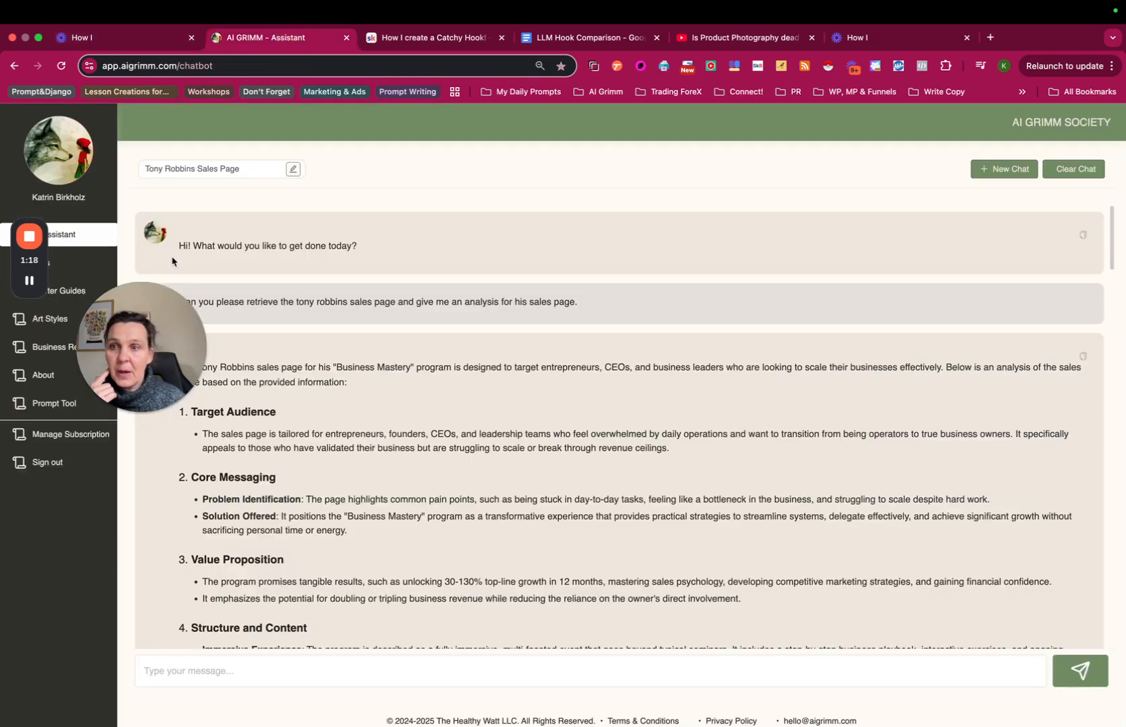
{"action": "left_click", "coordinate": [51, 406]}
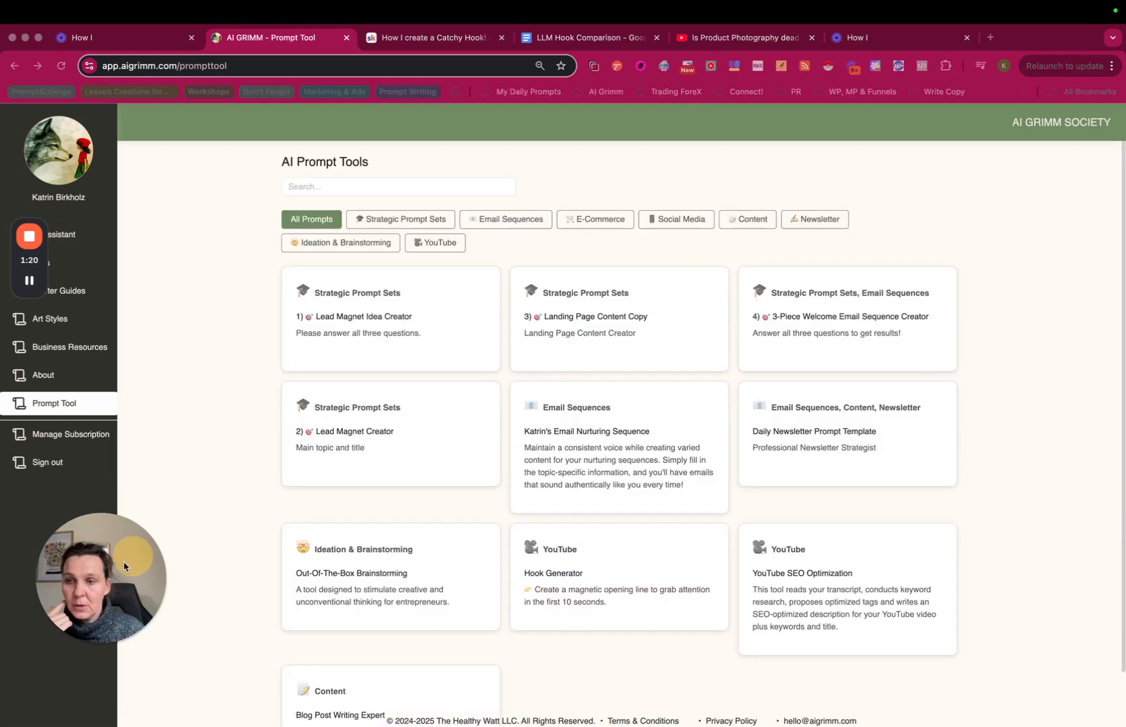
{"action": "left_click_drag", "start_coordinate": [40, 260], "coordinate": [1109, 178]}
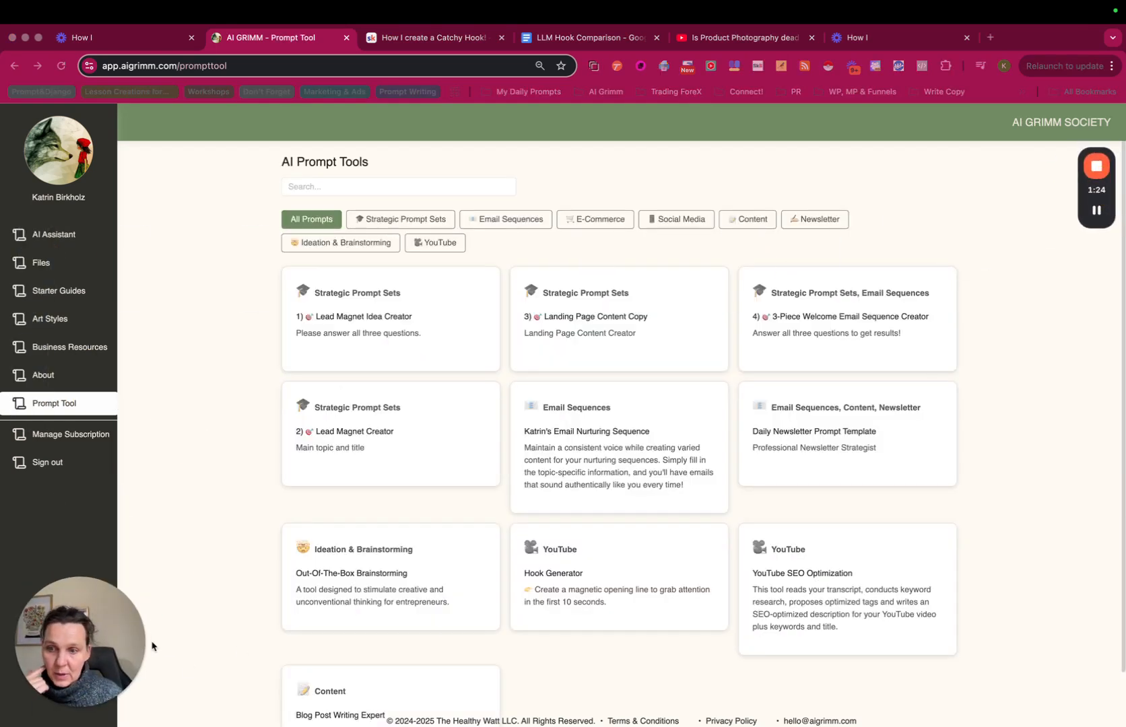
{"action": "left_click", "coordinate": [401, 221]}
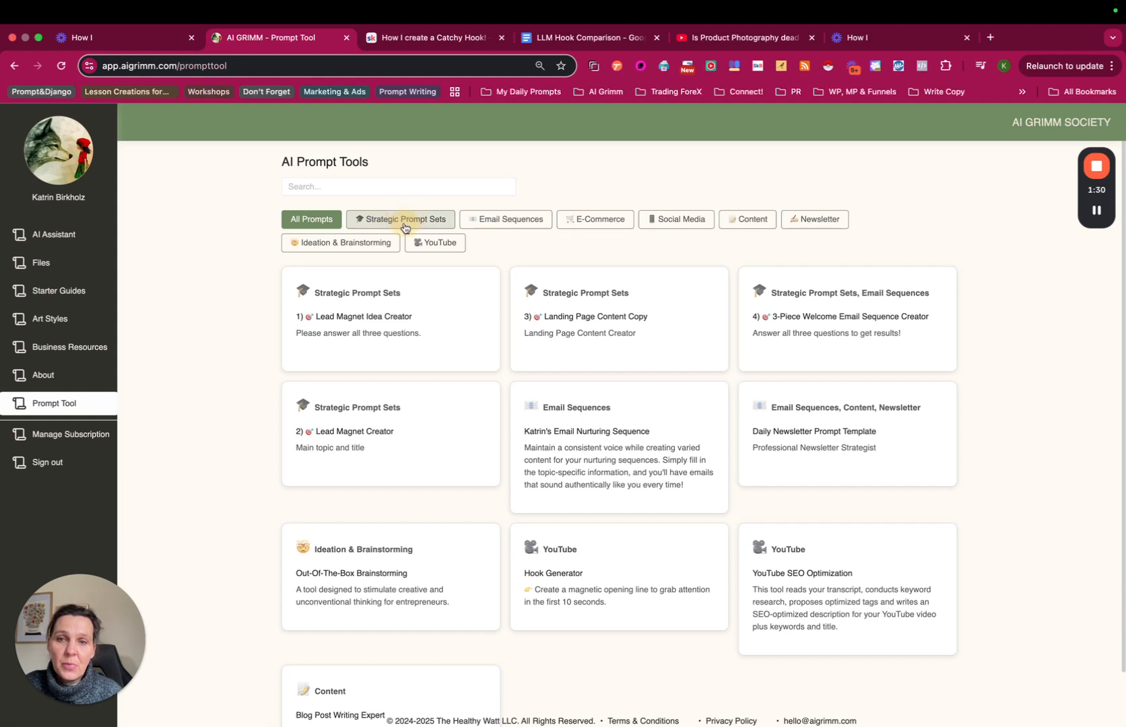
{"action": "left_click", "coordinate": [334, 226]}
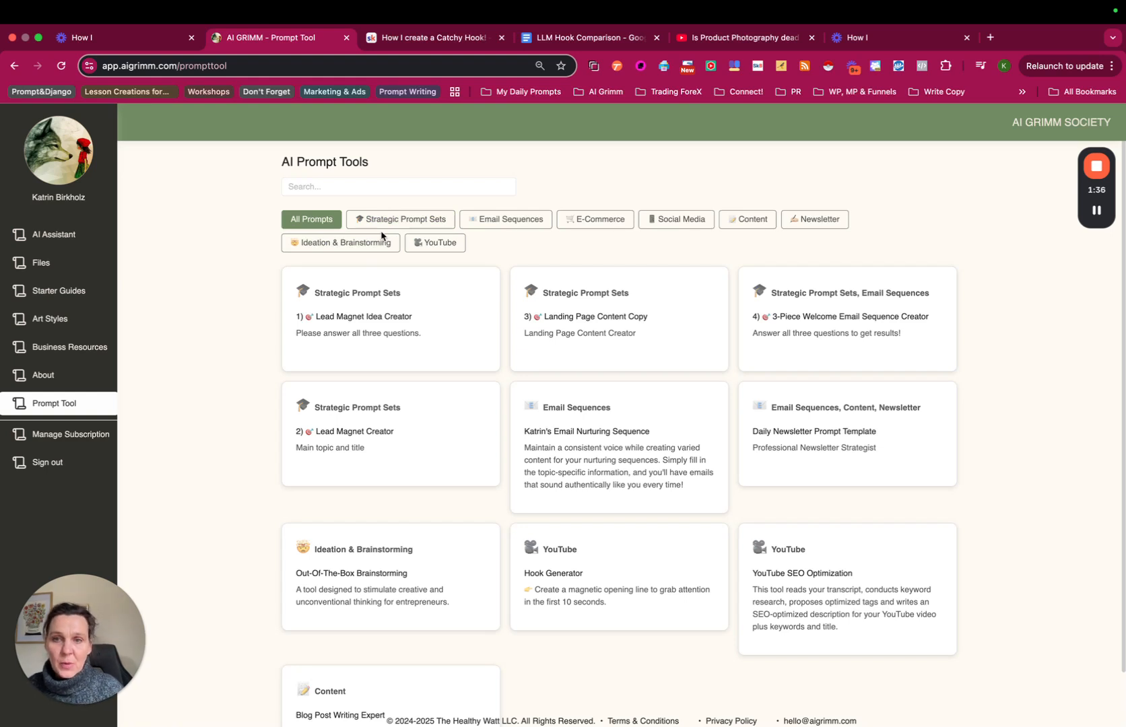
Filter the prompt tools by YouTube, open the Hook Generator and place the cursor in its transcript field.
{"action": "left_click", "coordinate": [444, 243]}
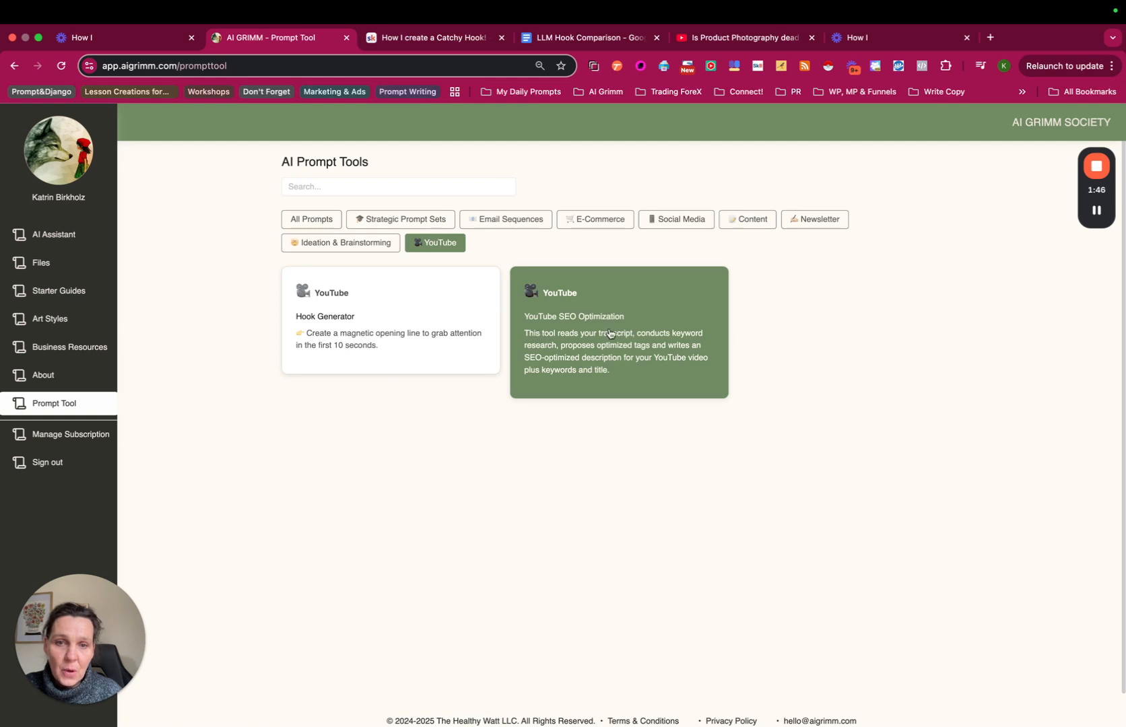
{"action": "left_click", "coordinate": [358, 341]}
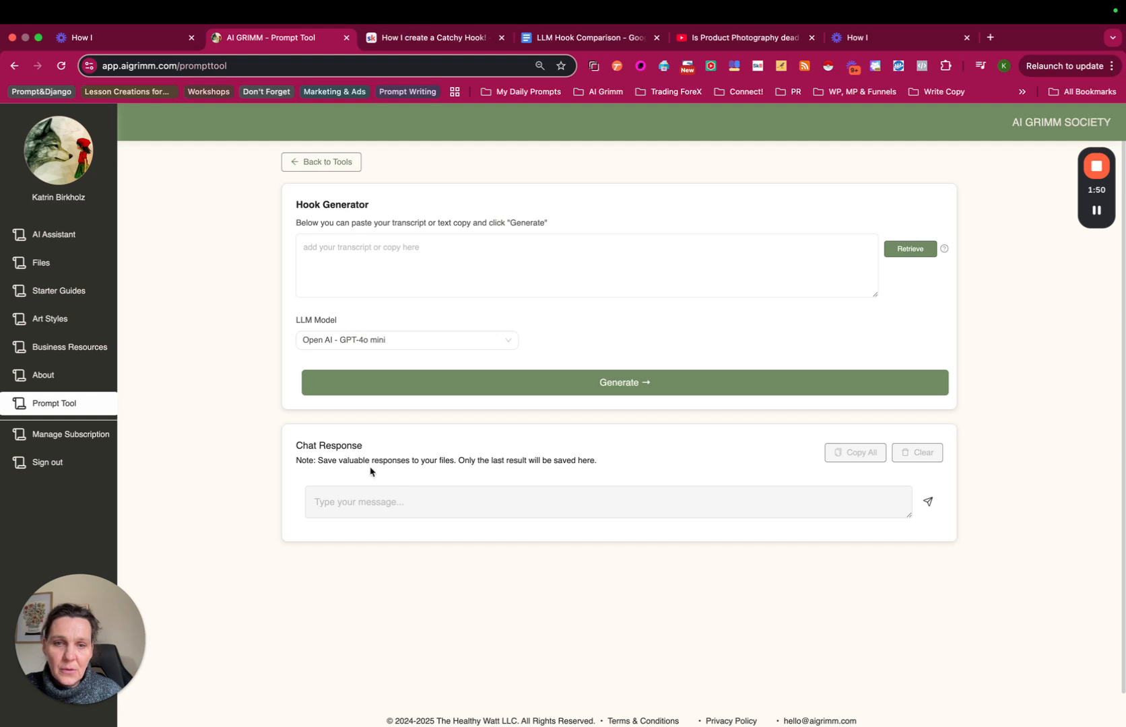
{"action": "scroll", "coordinate": [528, 409], "scroll_direction": "down", "scroll_amount": 2}
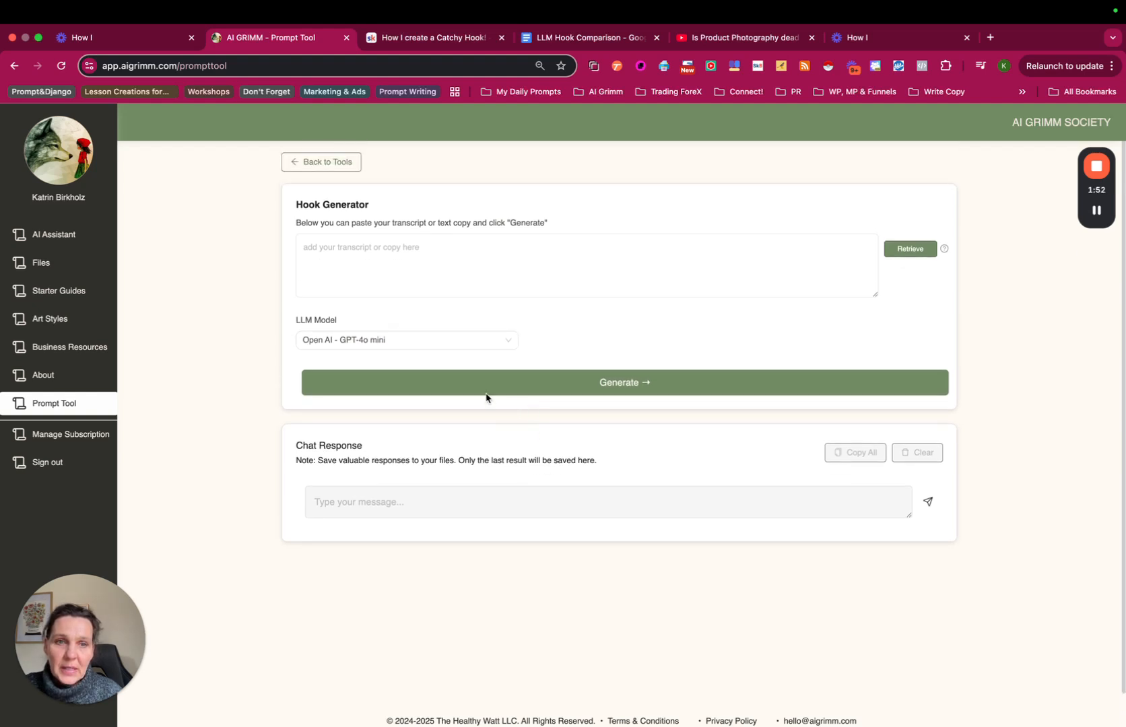
{"action": "left_click", "coordinate": [389, 249]}
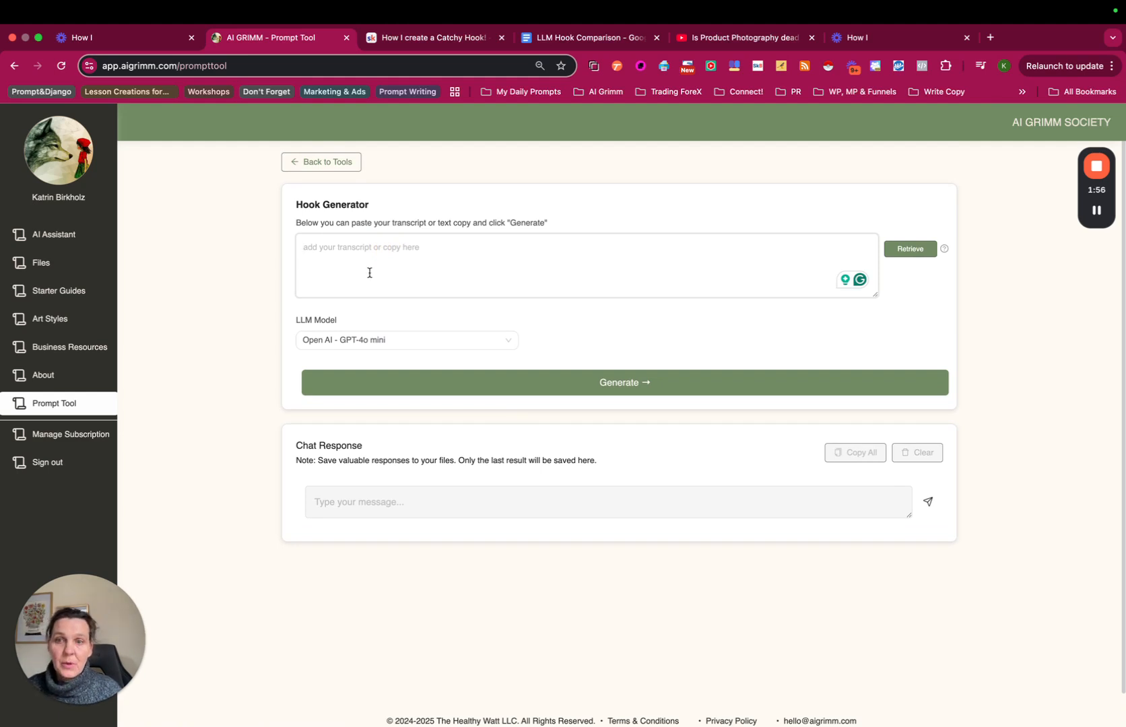
{"action": "left_click", "coordinate": [351, 252]}
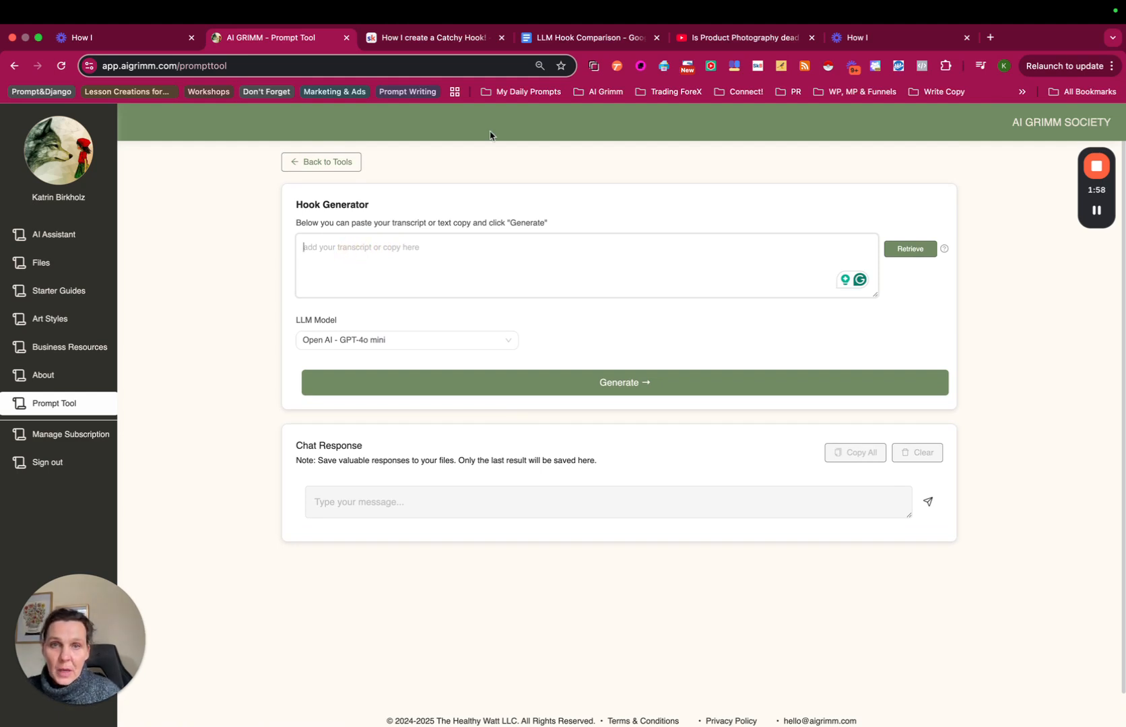
Switch back to the Loom video, jump to the 0:00 transcript passage and pause the playback.
{"action": "left_click", "coordinate": [138, 38]}
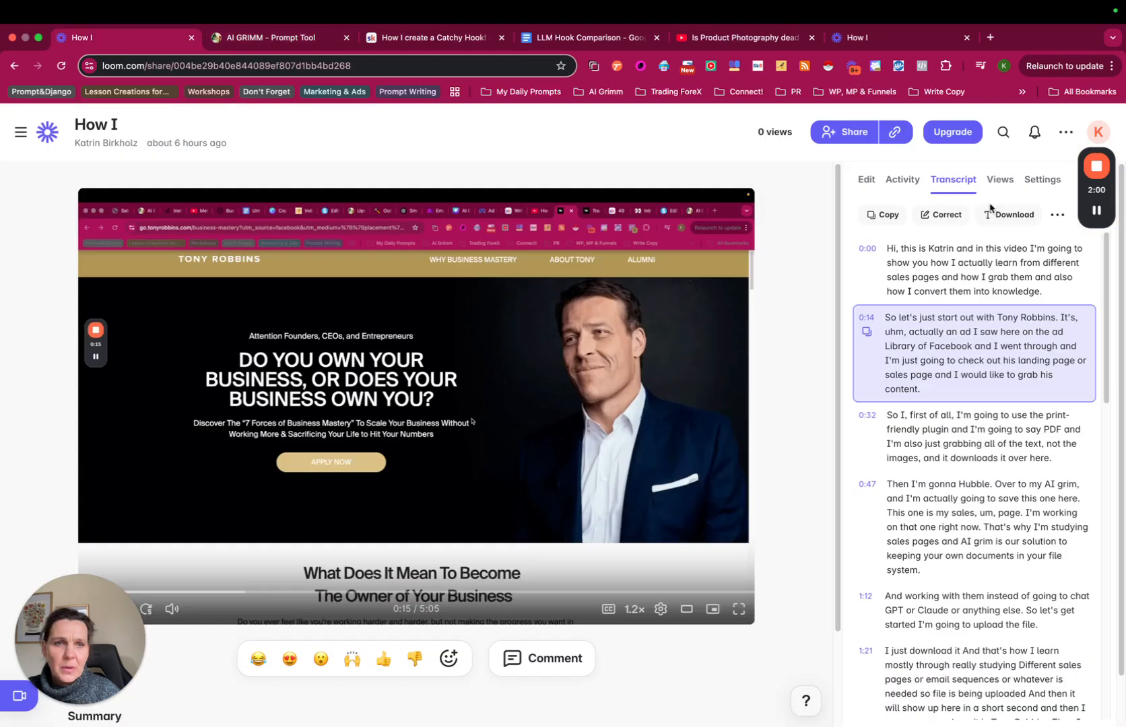
{"action": "left_click", "coordinate": [928, 280]}
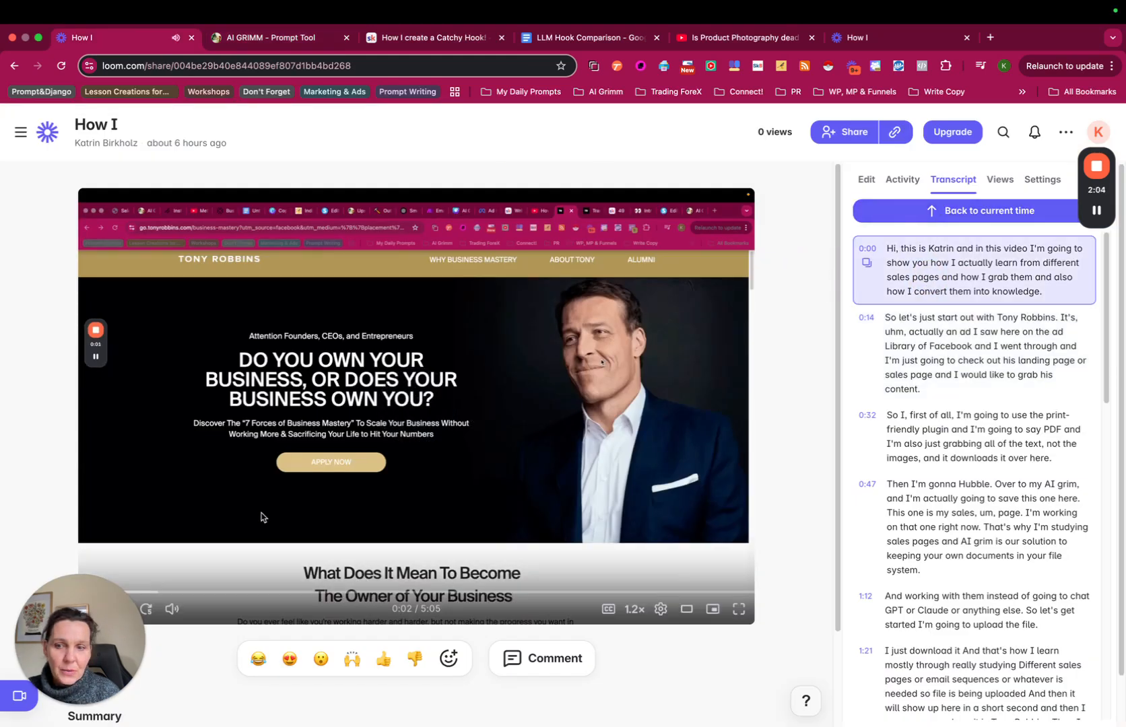
{"action": "left_click_drag", "start_coordinate": [74, 637], "coordinate": [224, 637]}
{"action": "left_click", "coordinate": [94, 612]}
{"action": "left_click", "coordinate": [942, 179]}
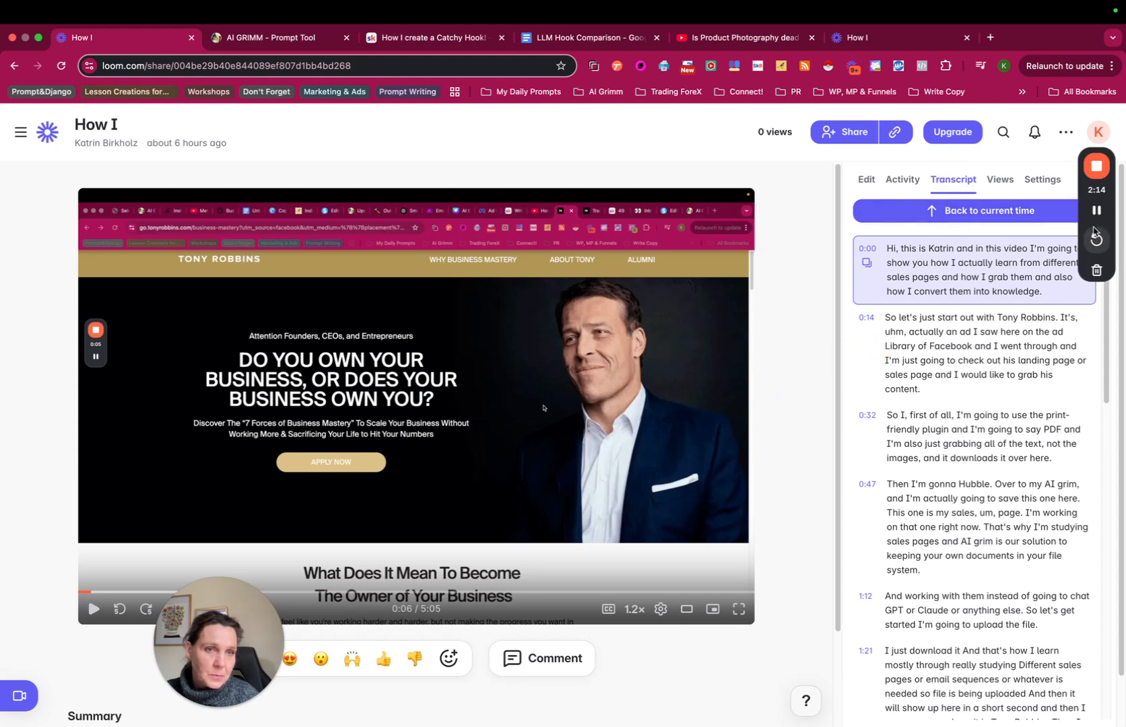
Refresh the Loom transcript view by going through the video's Edit and Activity views.
{"action": "left_click_drag", "start_coordinate": [1110, 206], "coordinate": [443, 238]}
{"action": "left_click", "coordinate": [1112, 384]}
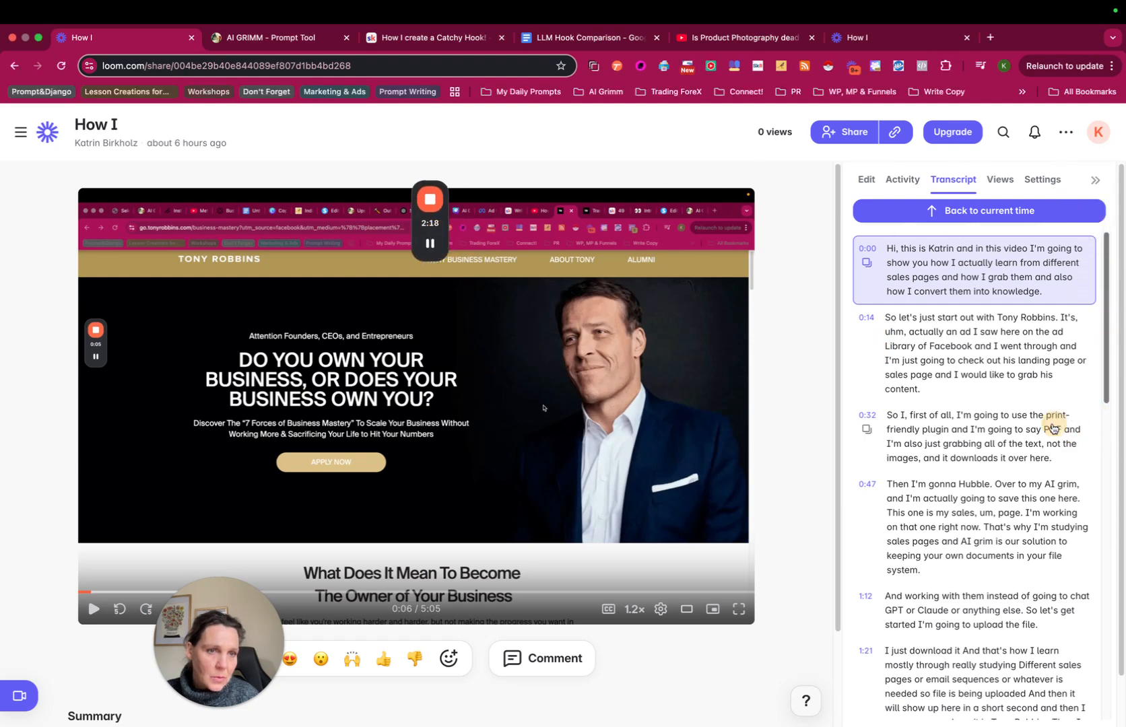
{"action": "left_click", "coordinate": [867, 180]}
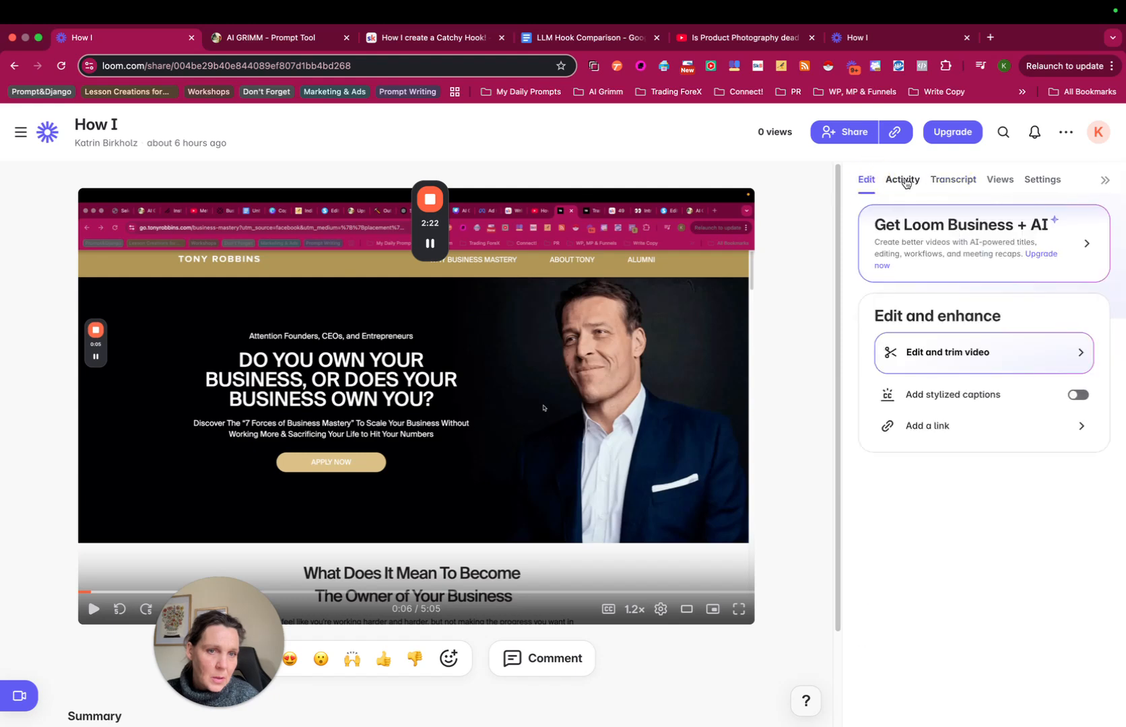
{"action": "left_click", "coordinate": [904, 182]}
{"action": "left_click", "coordinate": [956, 180]}
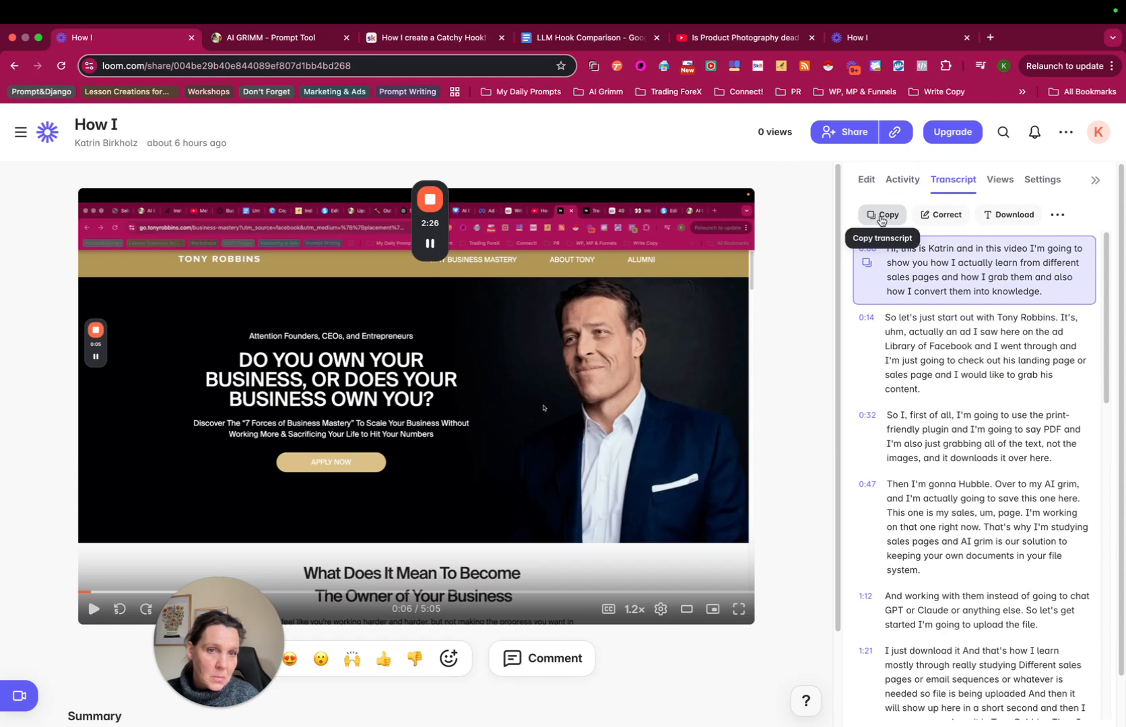
Copy the full transcript of the Loom video "How I" with its playback paused.
{"action": "key", "text": "super+a"}
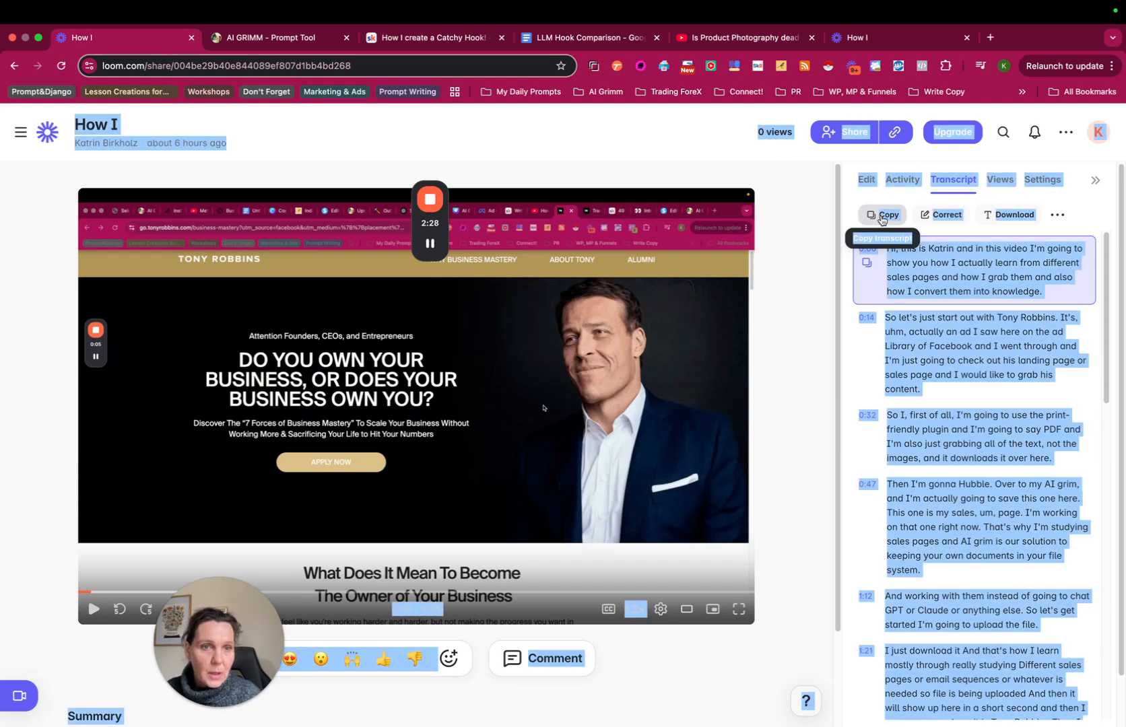
{"action": "left_click", "coordinate": [895, 323]}
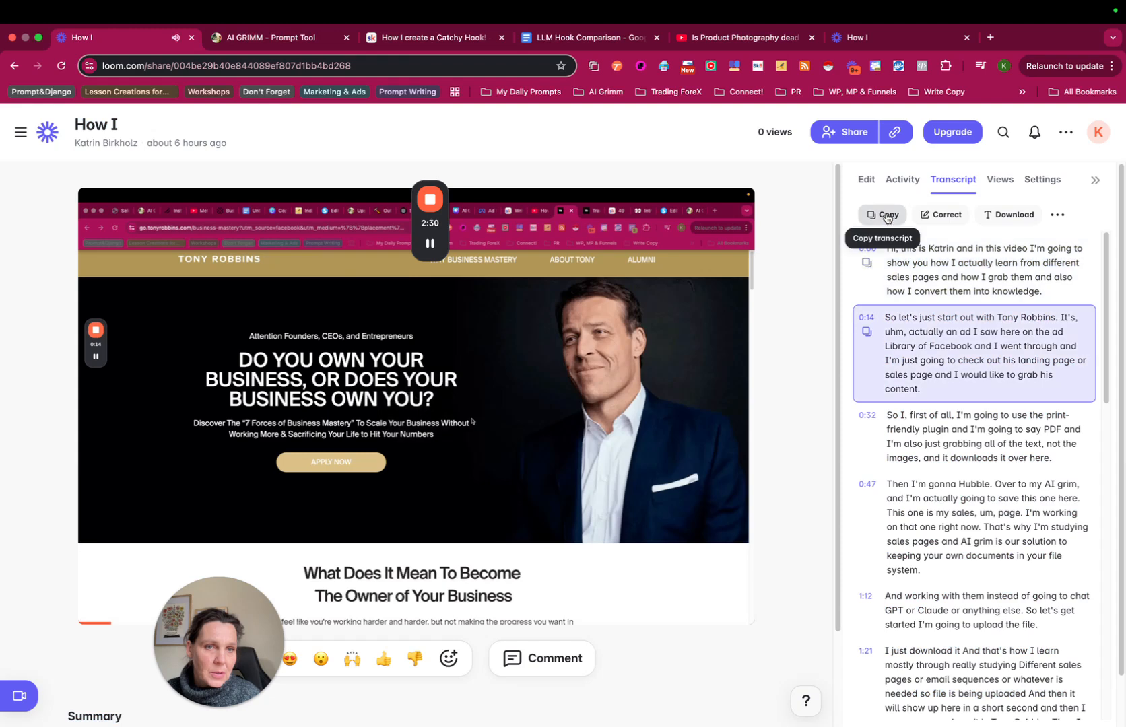
{"action": "left_click", "coordinate": [93, 609]}
{"action": "left_click", "coordinate": [882, 216]}
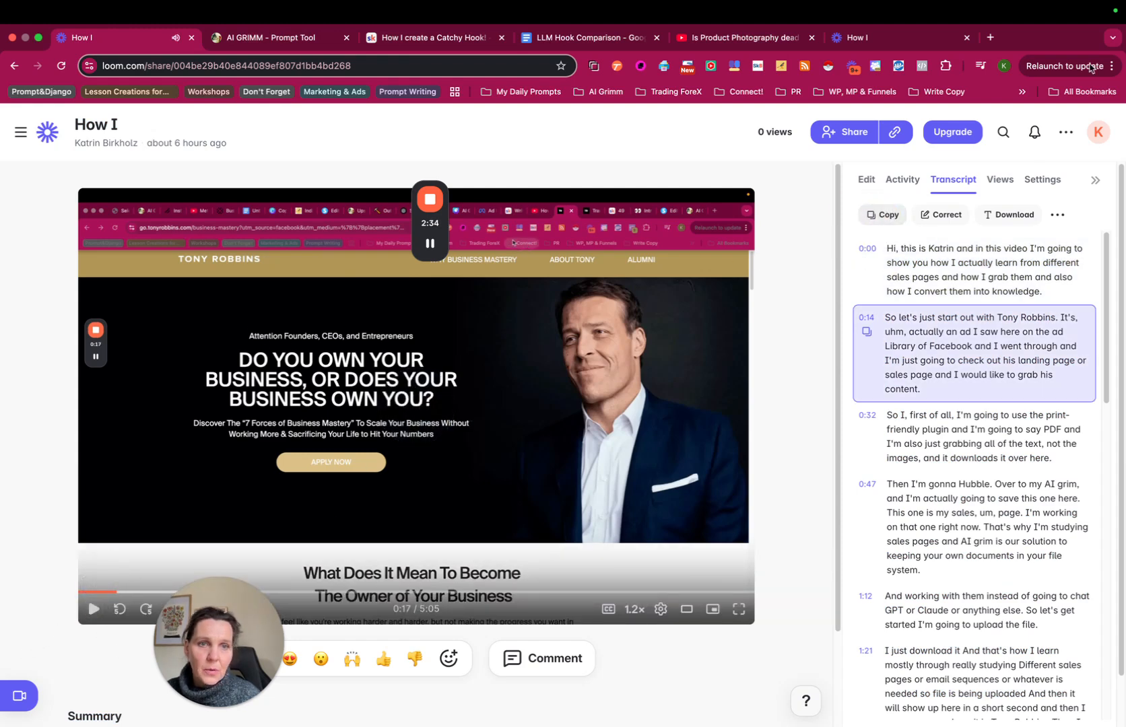
Switch to AI GRIMM and paste the copied Loom transcript into the Hook Generator's transcript field.
{"action": "left_click", "coordinate": [261, 39]}
{"action": "left_click", "coordinate": [336, 249]}
{"action": "key", "text": "super+v"}
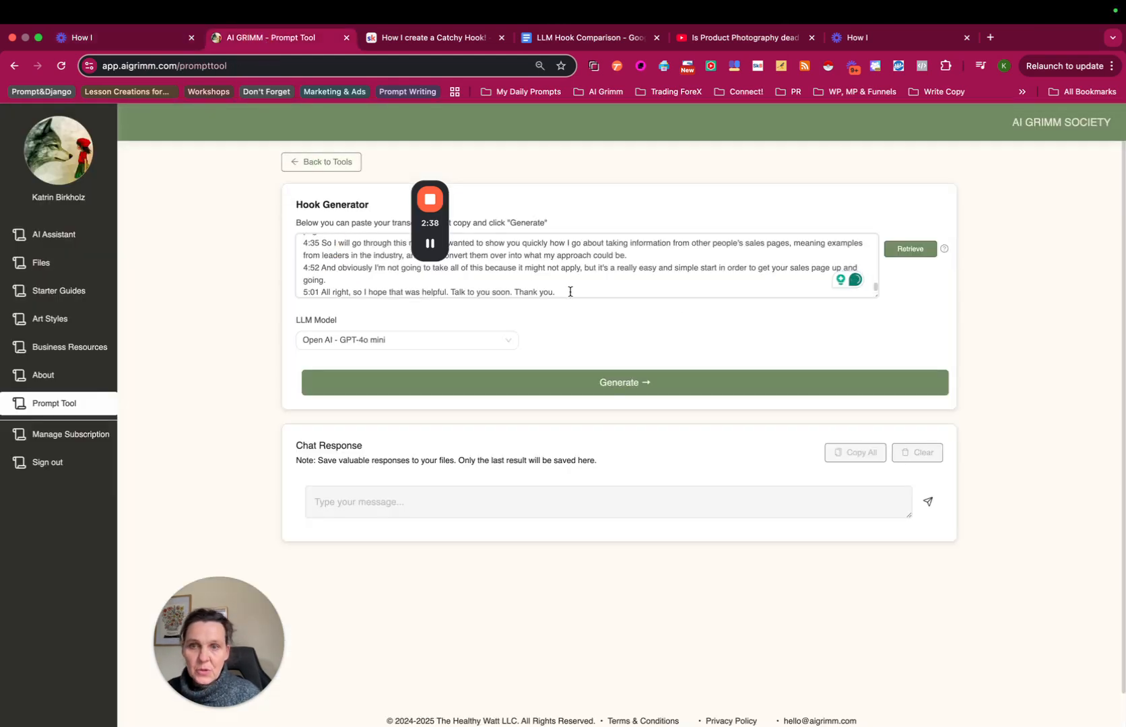
{"action": "scroll", "coordinate": [683, 282], "scroll_direction": "up", "scroll_amount": 15}
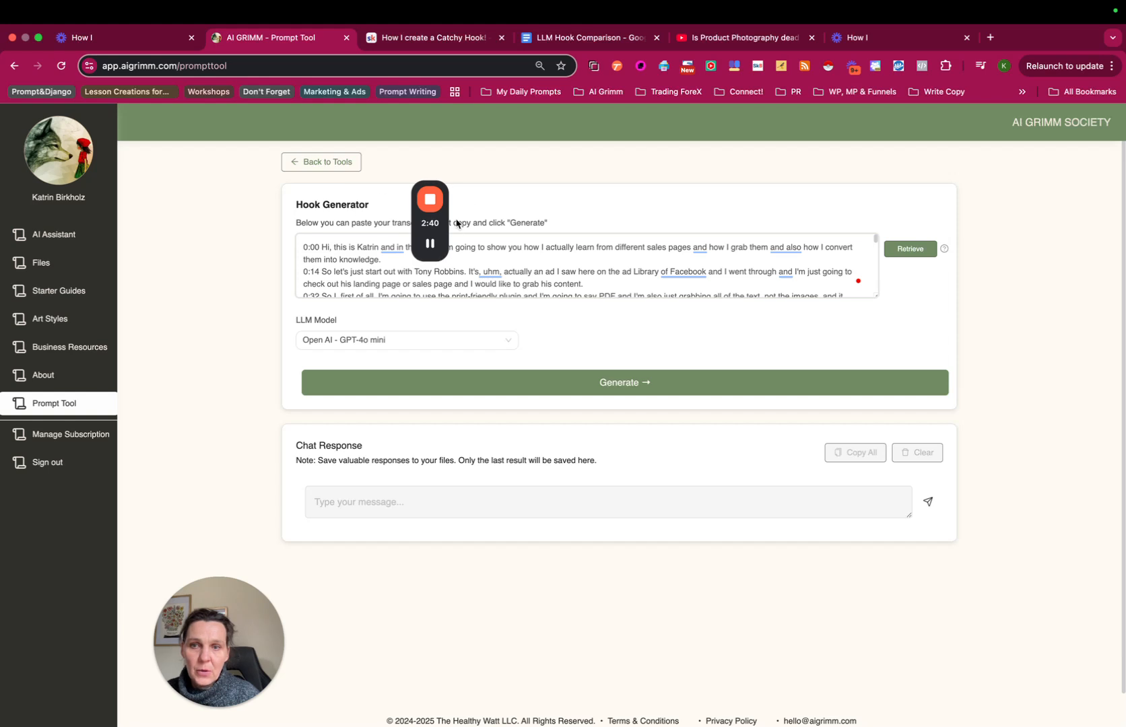
{"action": "left_click_drag", "start_coordinate": [446, 223], "coordinate": [963, 232]}
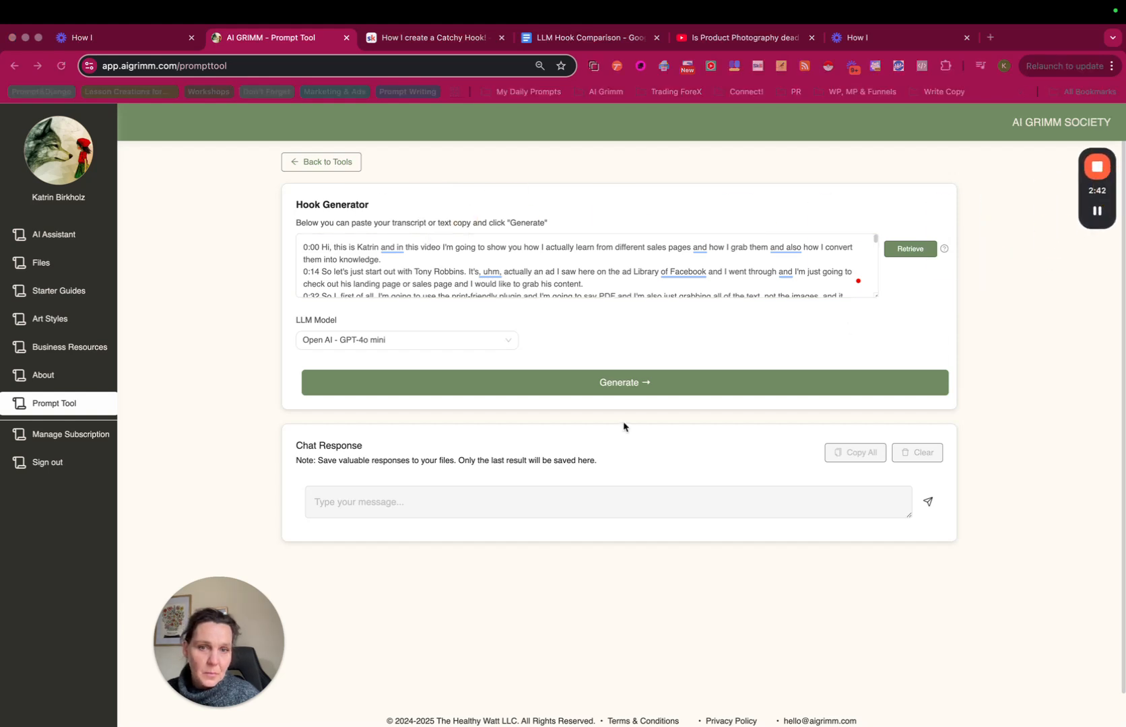
Set the Hook Generator's LLM model to Open AI - GPT-4o and generate the hooks.
{"action": "left_click", "coordinate": [391, 347]}
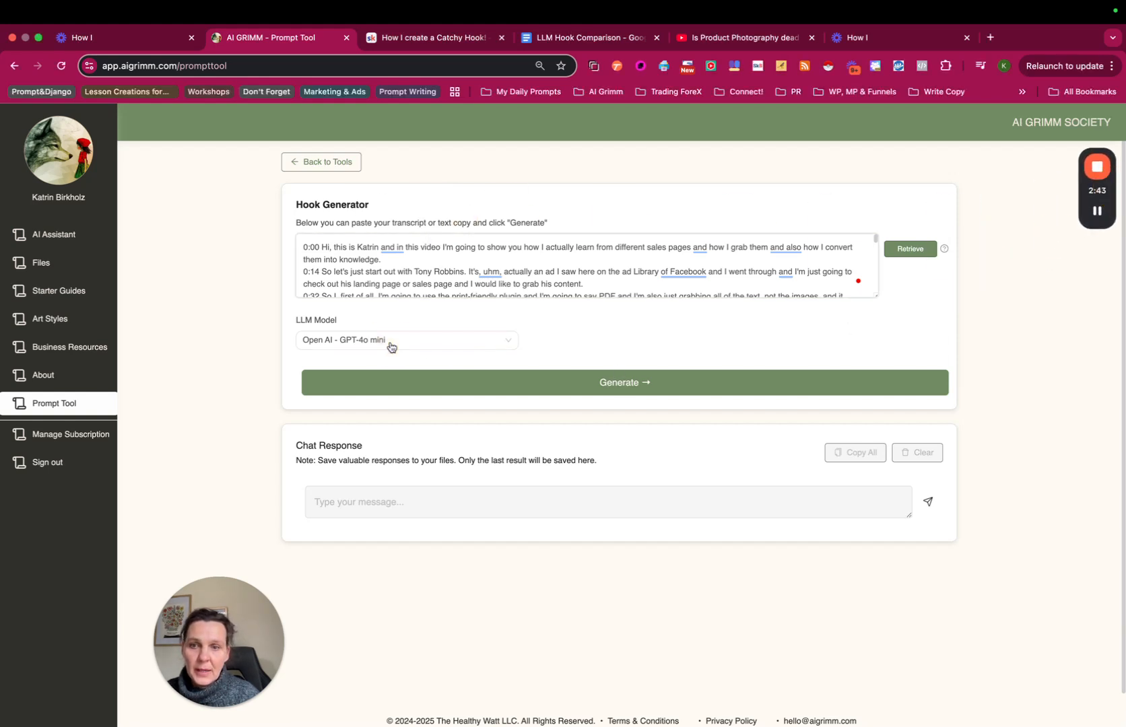
{"action": "left_click", "coordinate": [507, 344]}
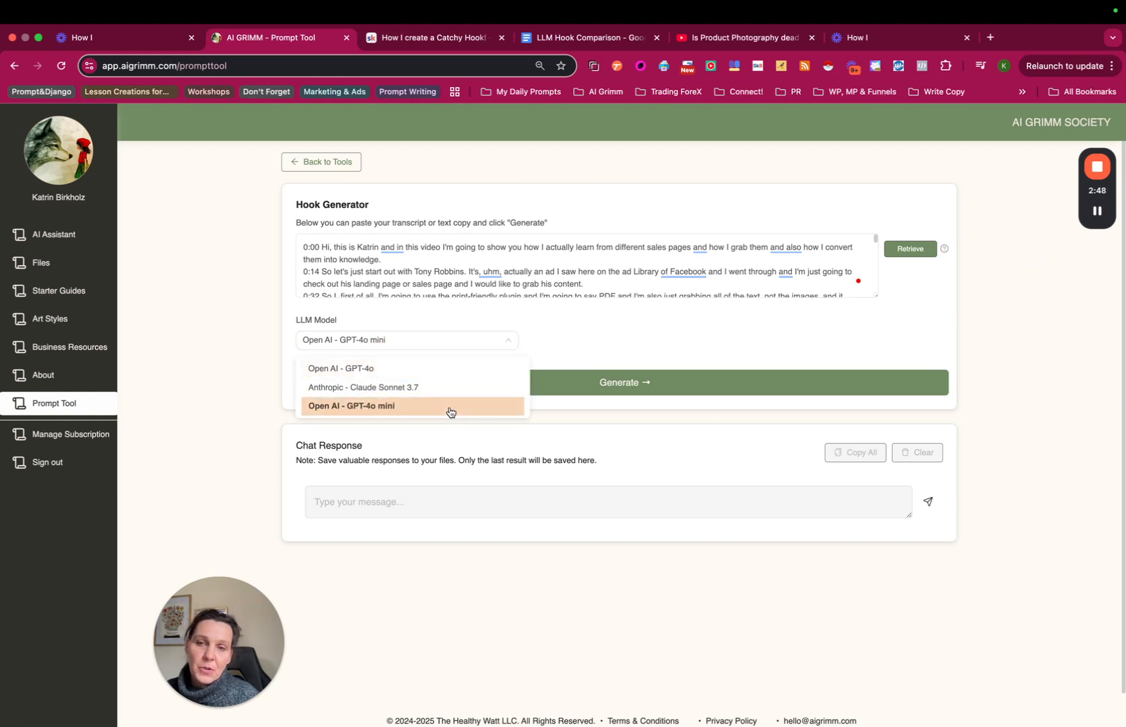
{"action": "left_click", "coordinate": [361, 376]}
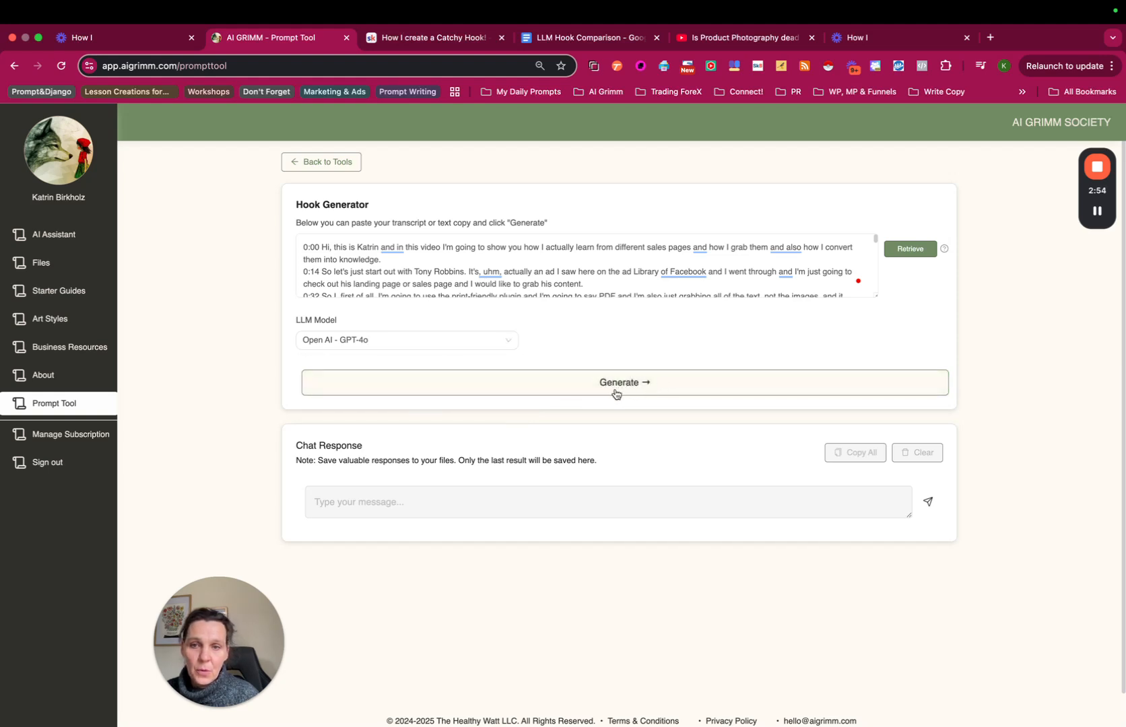
{"action": "left_click", "coordinate": [618, 390]}
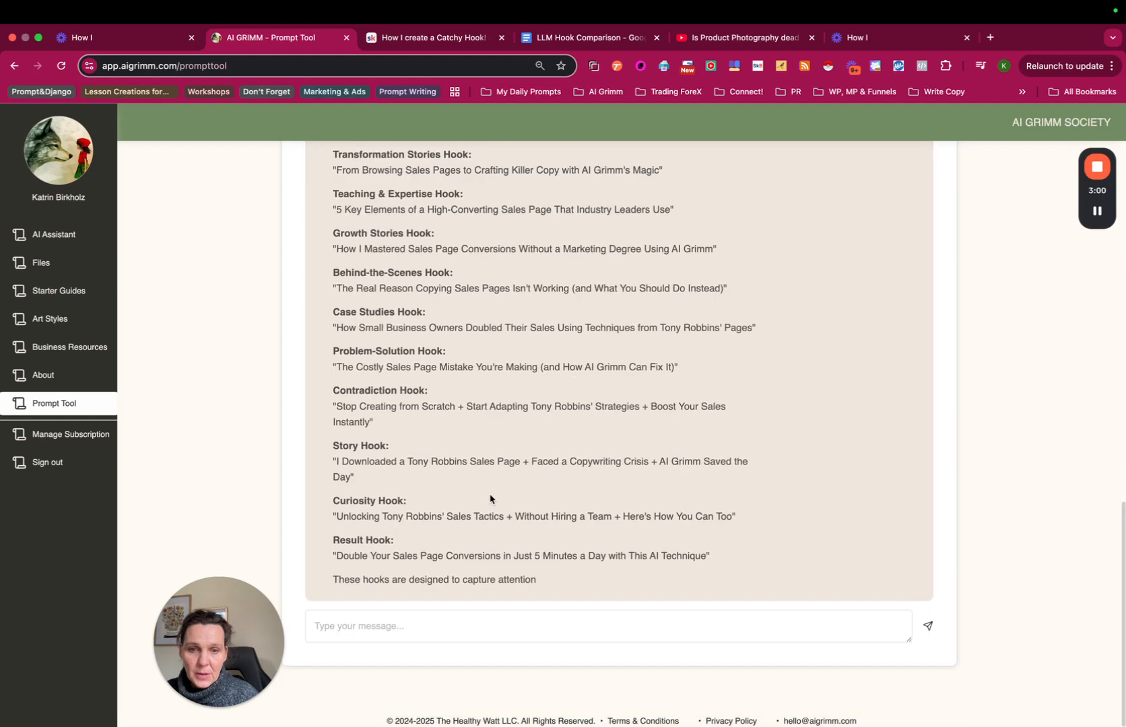
Switch to the LLM Hook Comparison document and compare the hooks listed for GPT-4o mini, GPT-4o and Claude 3.7 Sonnet.
{"action": "left_click", "coordinate": [568, 41]}
{"action": "scroll", "coordinate": [362, 363], "scroll_direction": "down", "scroll_amount": 3}
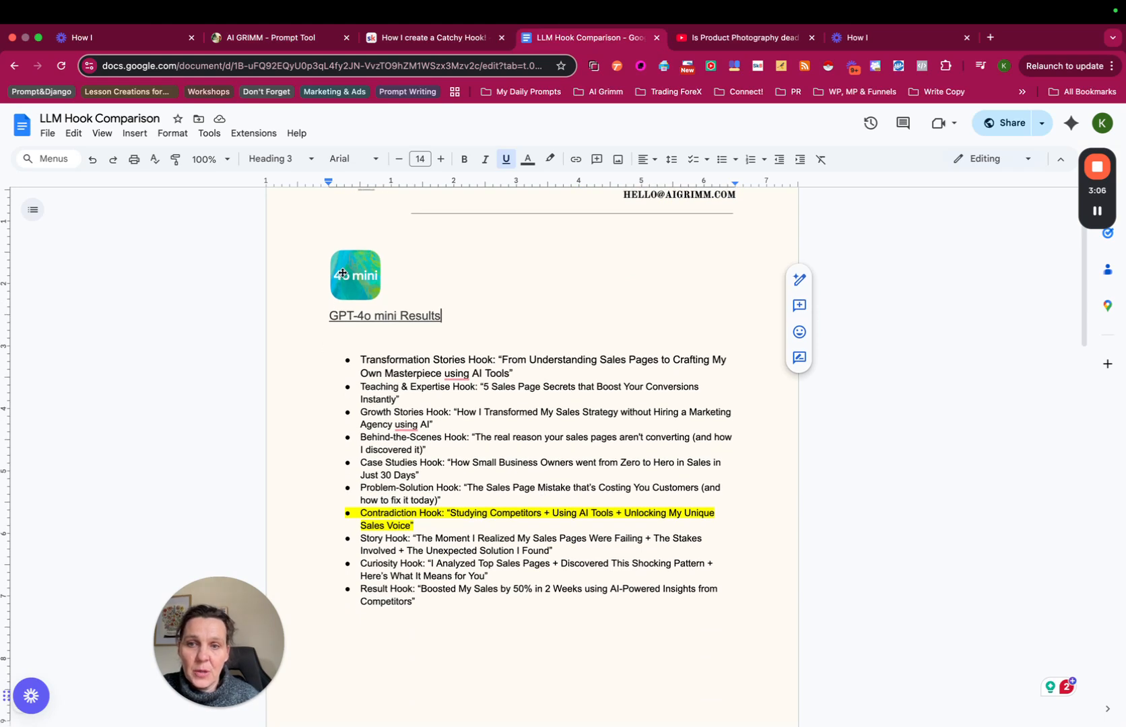
{"action": "scroll", "coordinate": [330, 458], "scroll_direction": "down", "scroll_amount": 5}
{"action": "scroll", "coordinate": [314, 447], "scroll_direction": "up", "scroll_amount": 8}
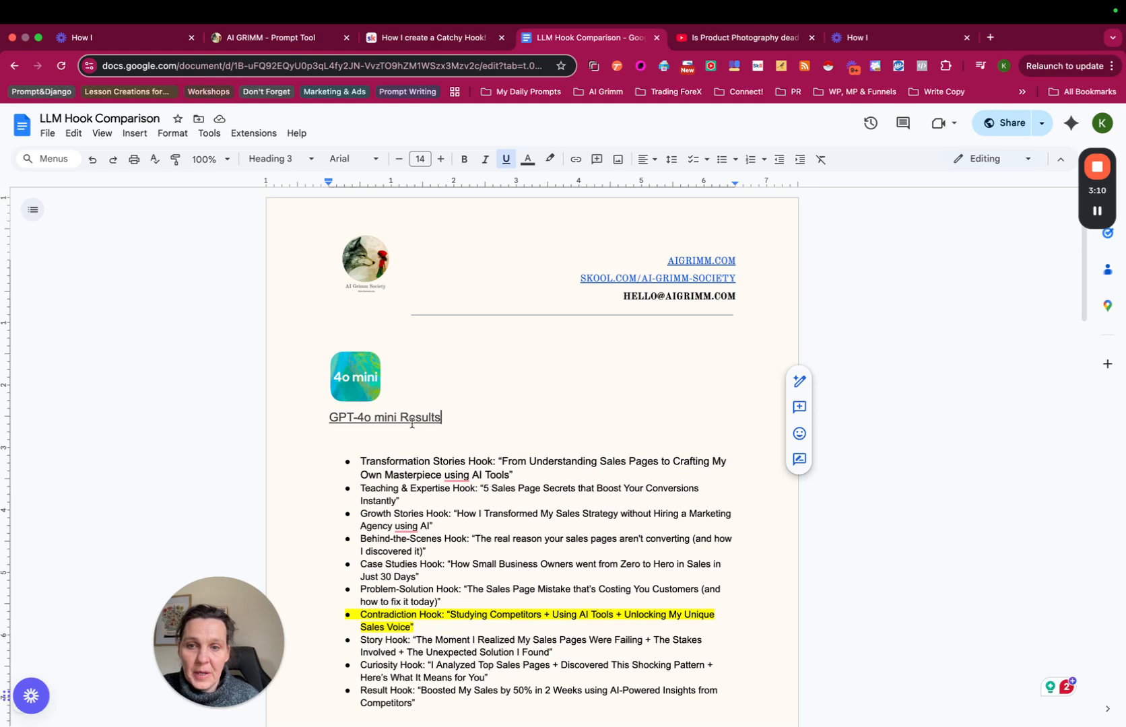
{"action": "scroll", "coordinate": [421, 441], "scroll_direction": "down", "scroll_amount": 8}
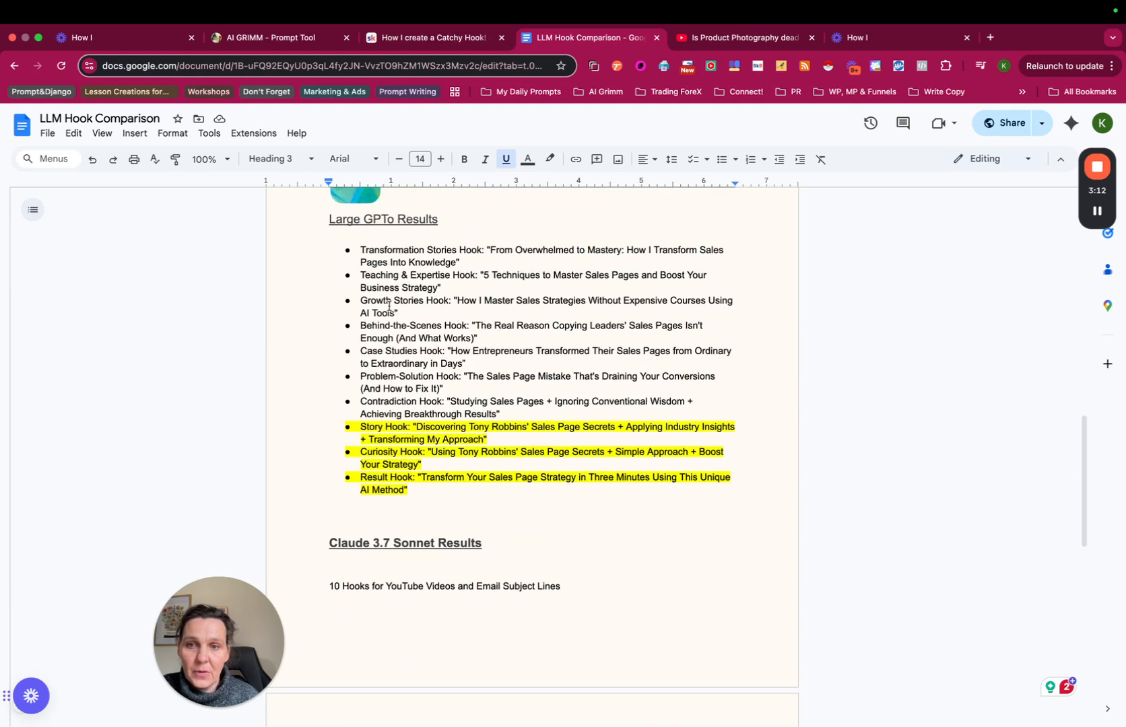
{"action": "scroll", "coordinate": [386, 303], "scroll_direction": "up", "scroll_amount": 1}
{"action": "scroll", "coordinate": [527, 467], "scroll_direction": "down", "scroll_amount": 4}
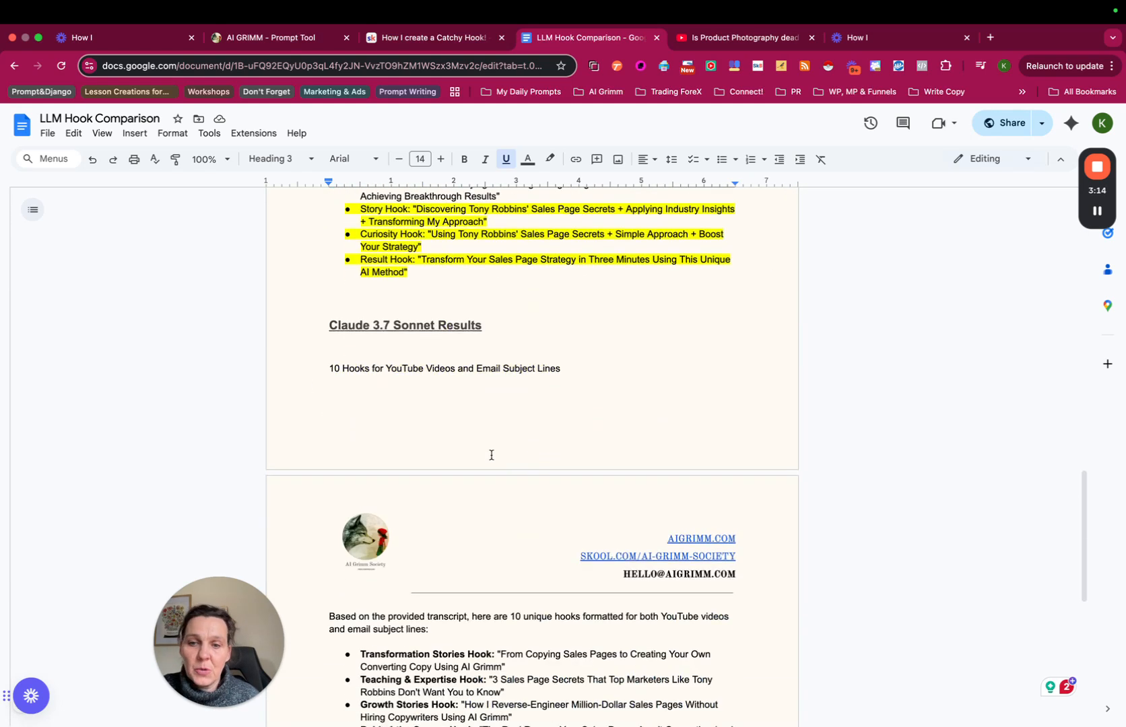
{"action": "scroll", "coordinate": [440, 476], "scroll_direction": "down", "scroll_amount": 6}
{"action": "scroll", "coordinate": [440, 476], "scroll_direction": "up", "scroll_amount": 10}
{"action": "scroll", "coordinate": [441, 476], "scroll_direction": "down", "scroll_amount": 10}
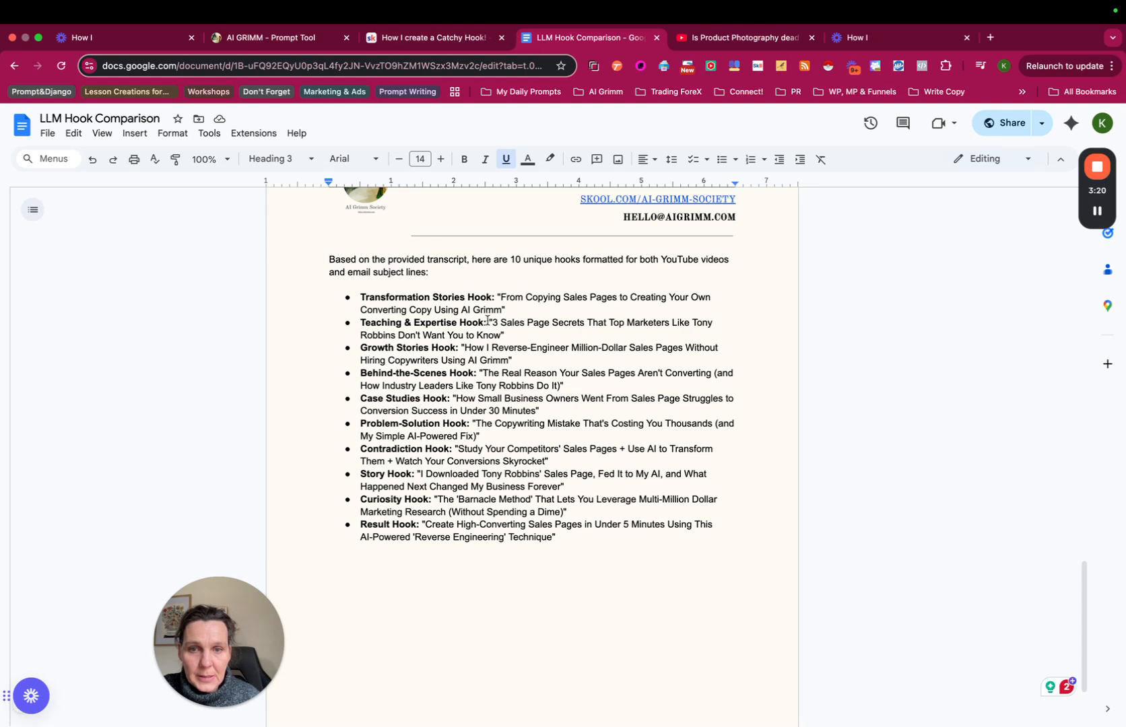
{"action": "scroll", "coordinate": [493, 321], "scroll_direction": "up", "scroll_amount": 17}
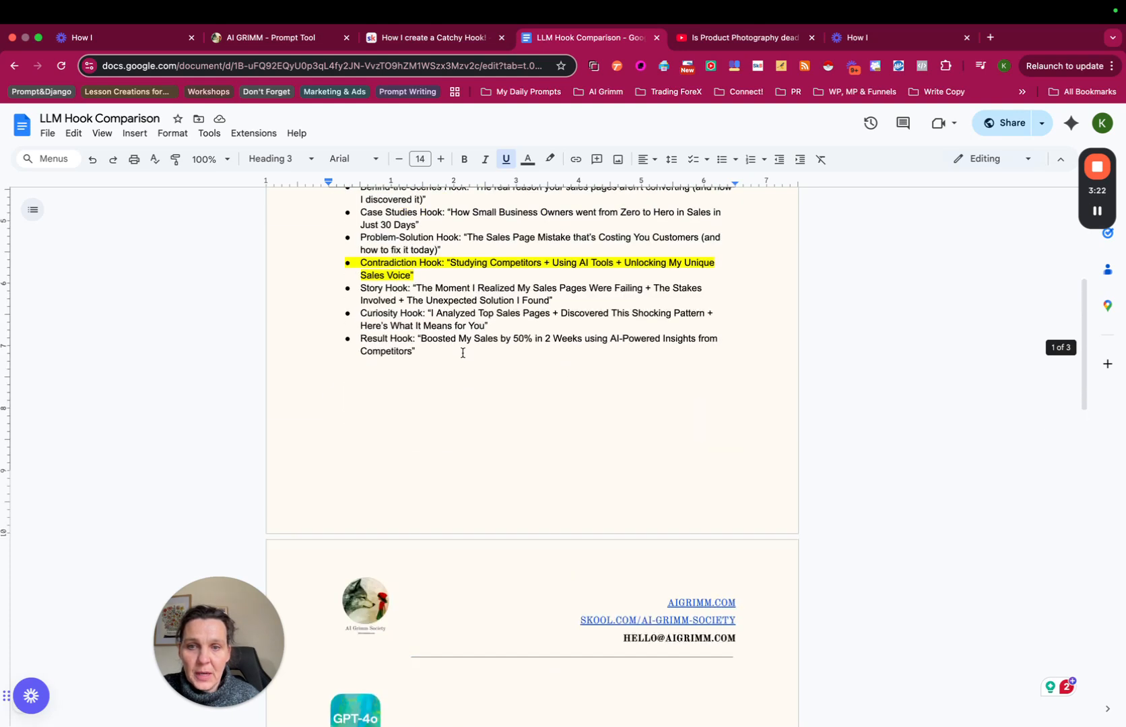
{"action": "scroll", "coordinate": [462, 353], "scroll_direction": "up", "scroll_amount": 4}
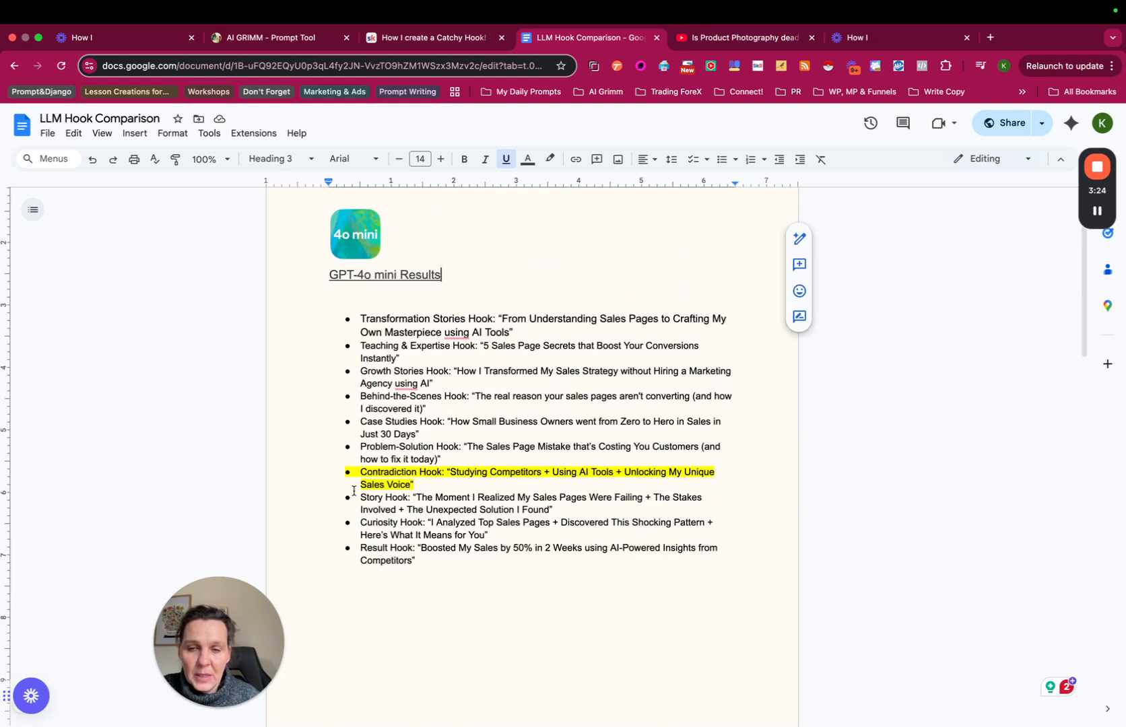
{"action": "scroll", "coordinate": [471, 498], "scroll_direction": "down", "scroll_amount": 7}
{"action": "scroll", "coordinate": [483, 599], "scroll_direction": "down", "scroll_amount": 3}
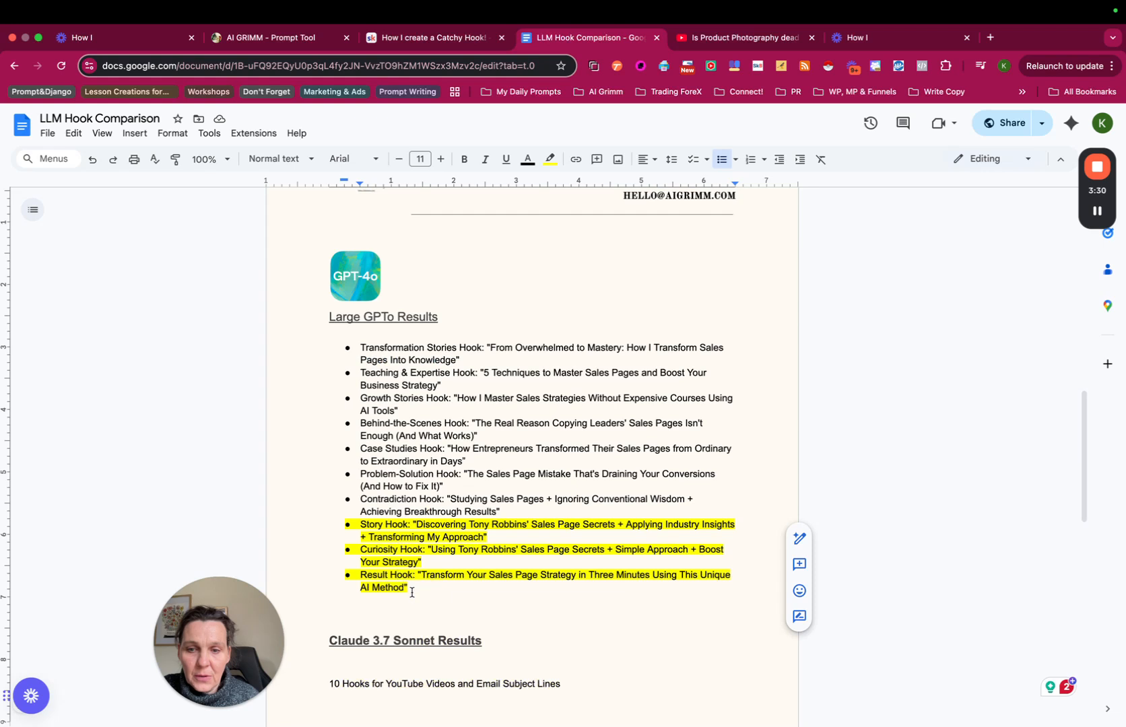
Copy the hook "Transform Your Sales Page Strategy in Three Minutes Using This Unique AI Method" and enter it as the Loom video's title.
{"action": "mouse_move", "coordinate": [405, 587]}
{"action": "left_mouse_down"}
{"action": "mouse_move", "coordinate": [409, 555]}
{"action": "mouse_move", "coordinate": [423, 573]}
{"action": "left_mouse_up"}
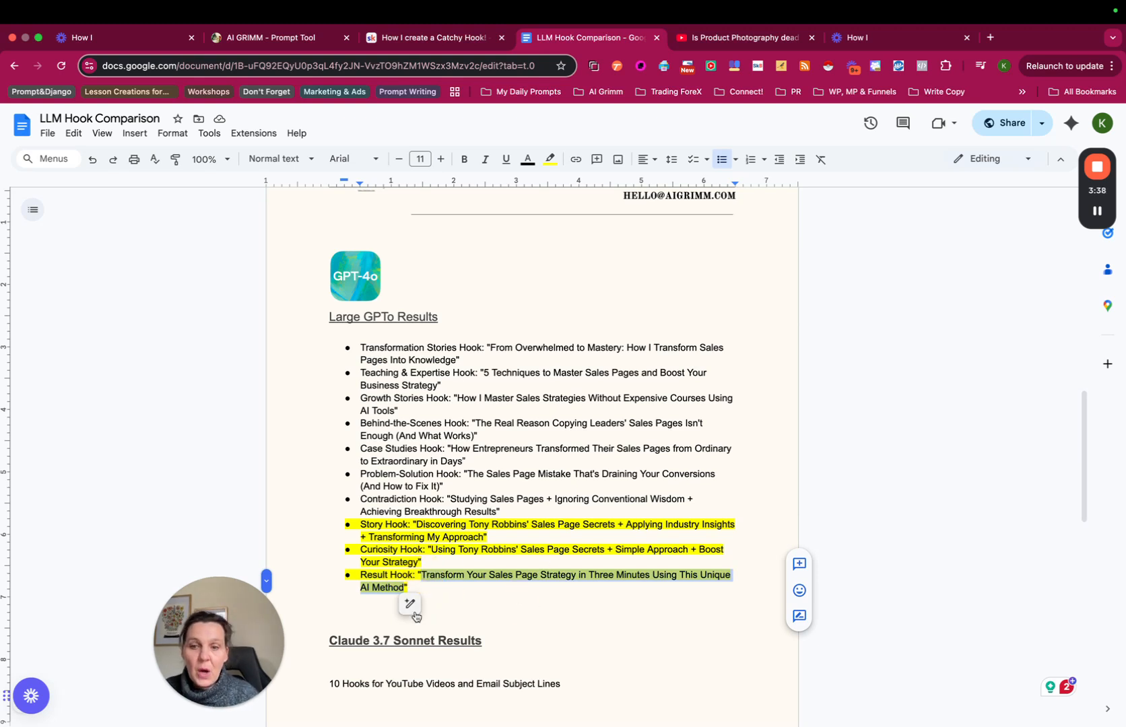
{"action": "left_click_drag", "start_coordinate": [362, 577], "coordinate": [429, 576]}
{"action": "left_click", "coordinate": [406, 38]}
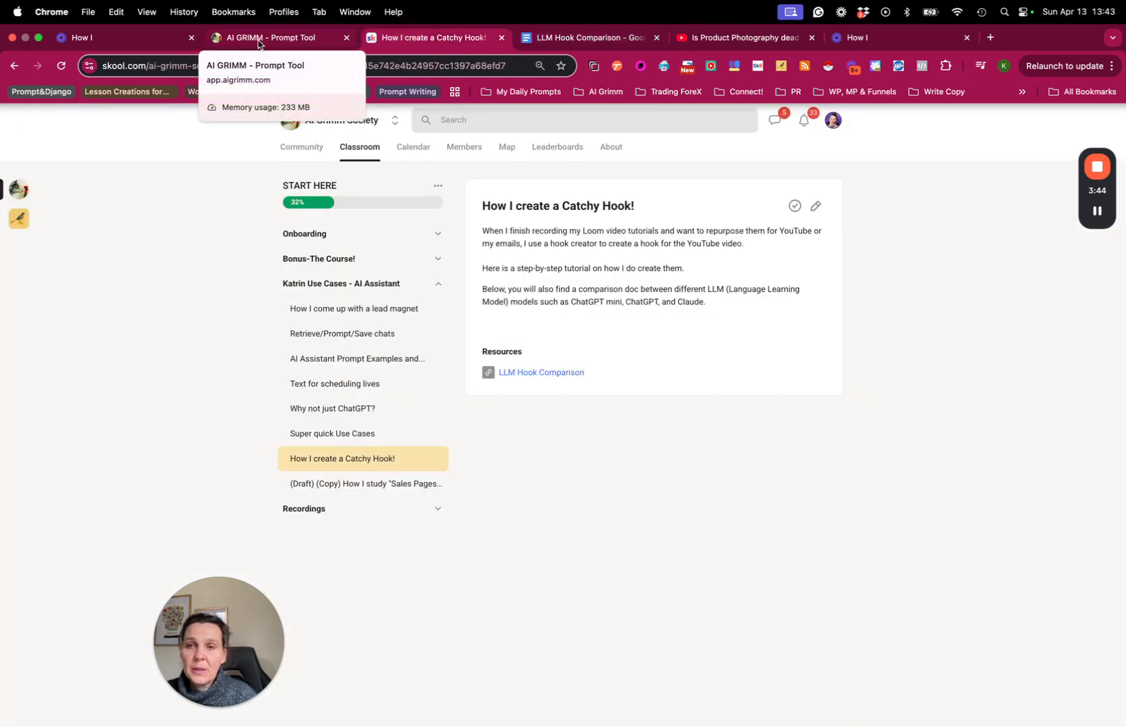
{"action": "left_click", "coordinate": [856, 38]}
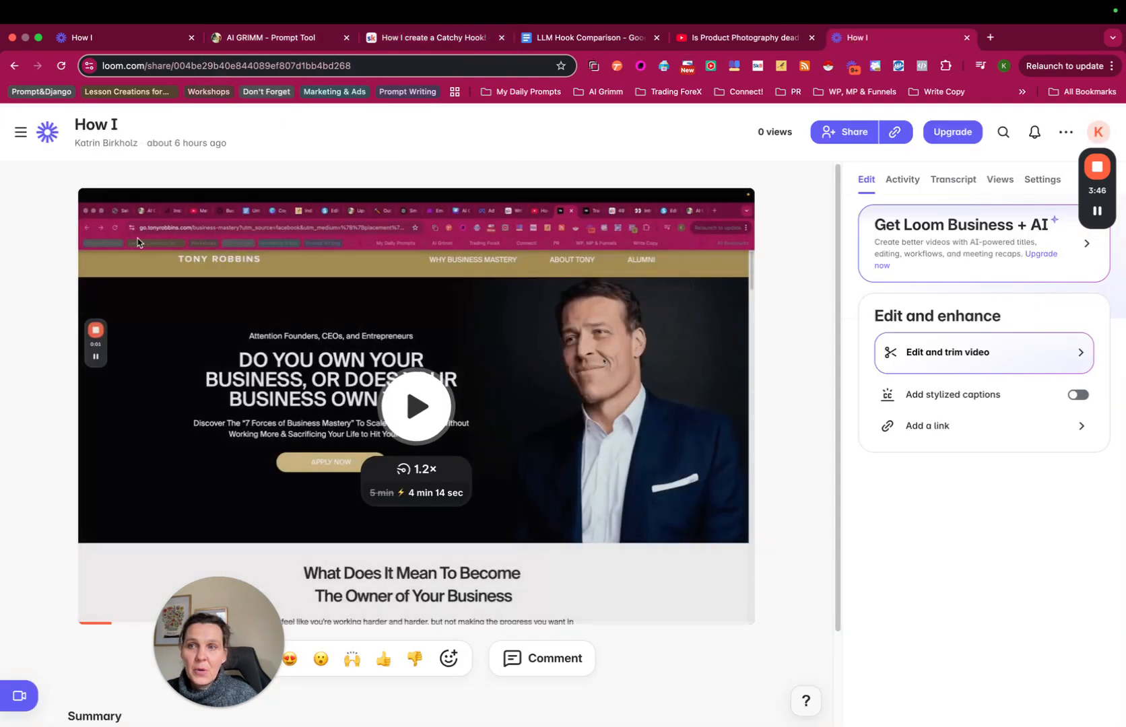
{"action": "left_click", "coordinate": [132, 125]}
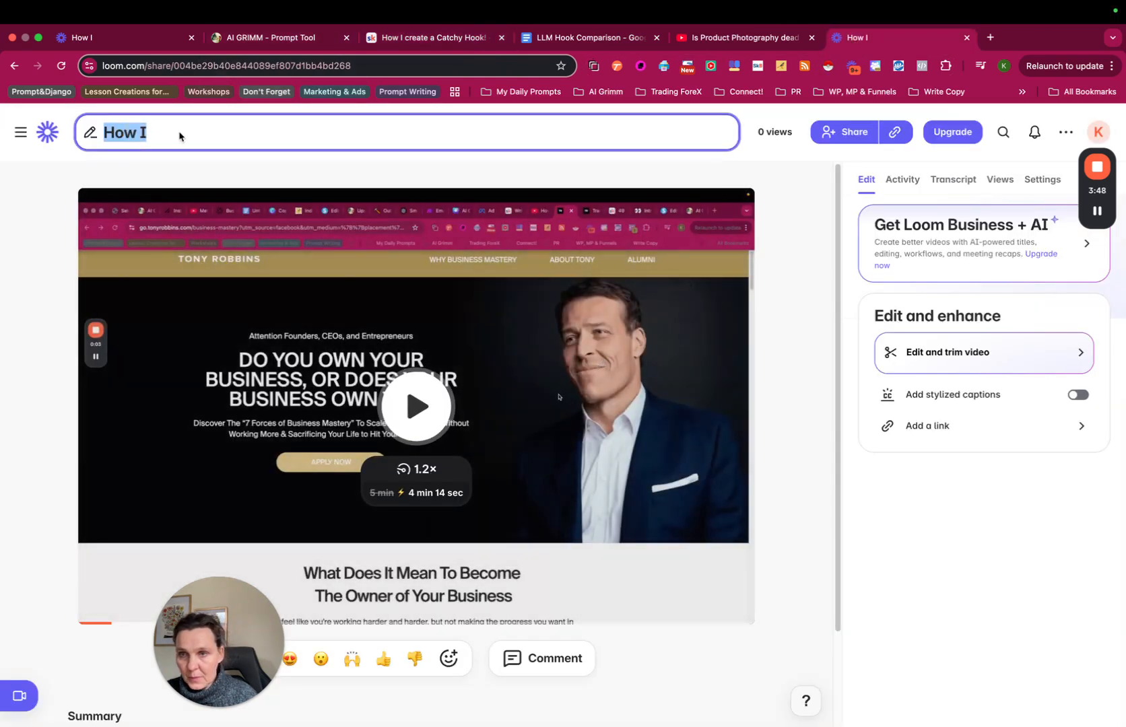
{"action": "key", "text": "super+v"}
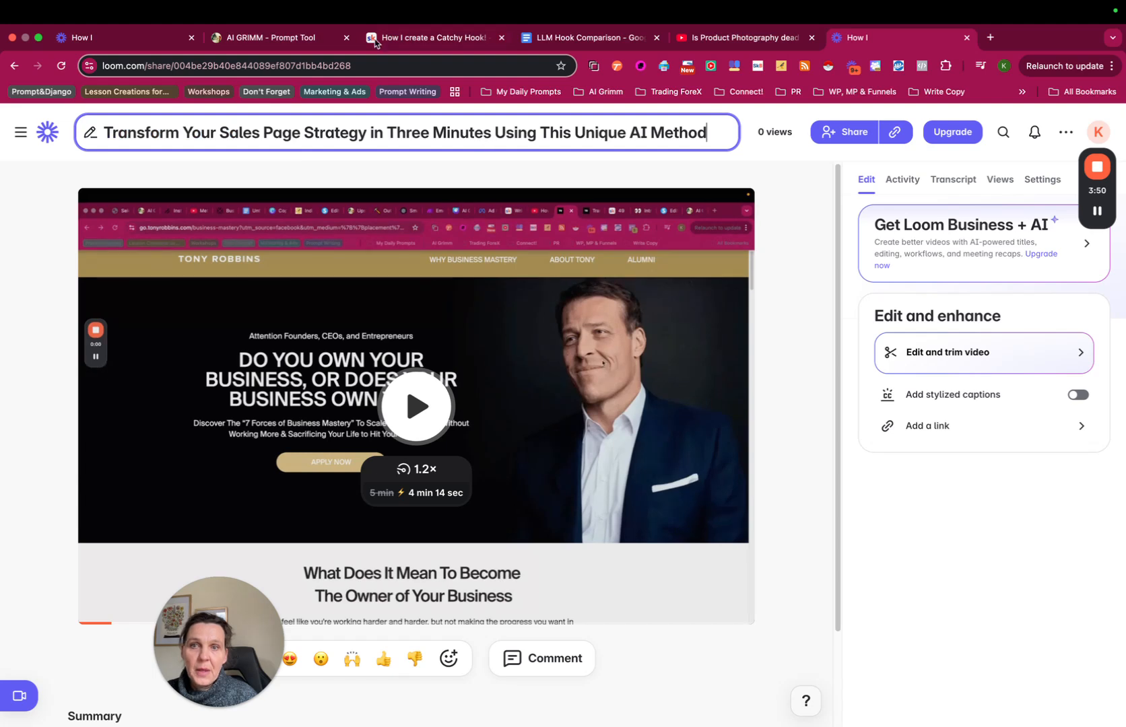
Return to AI GRIMM, enlarge the page view and open the YouTube SEO Optimization prompt tool.
{"action": "left_click", "coordinate": [235, 40]}
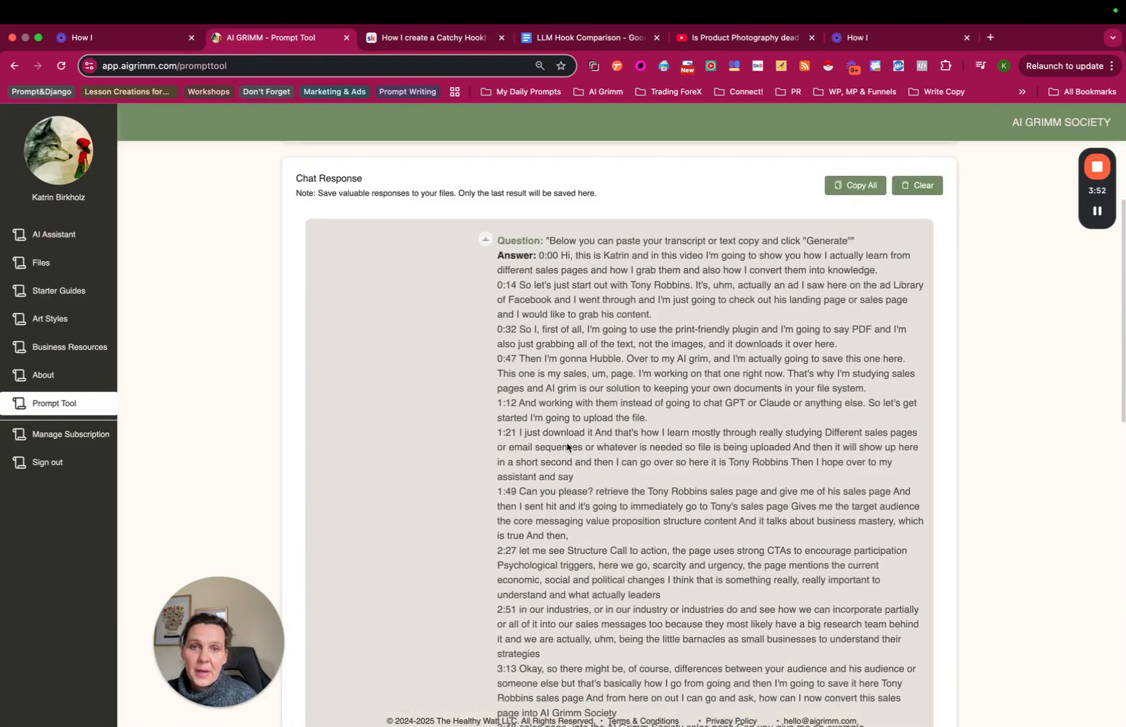
{"action": "scroll", "coordinate": [566, 443], "scroll_direction": "up", "scroll_amount": 1}
{"action": "scroll", "coordinate": [567, 442], "scroll_direction": "up", "scroll_amount": 3}
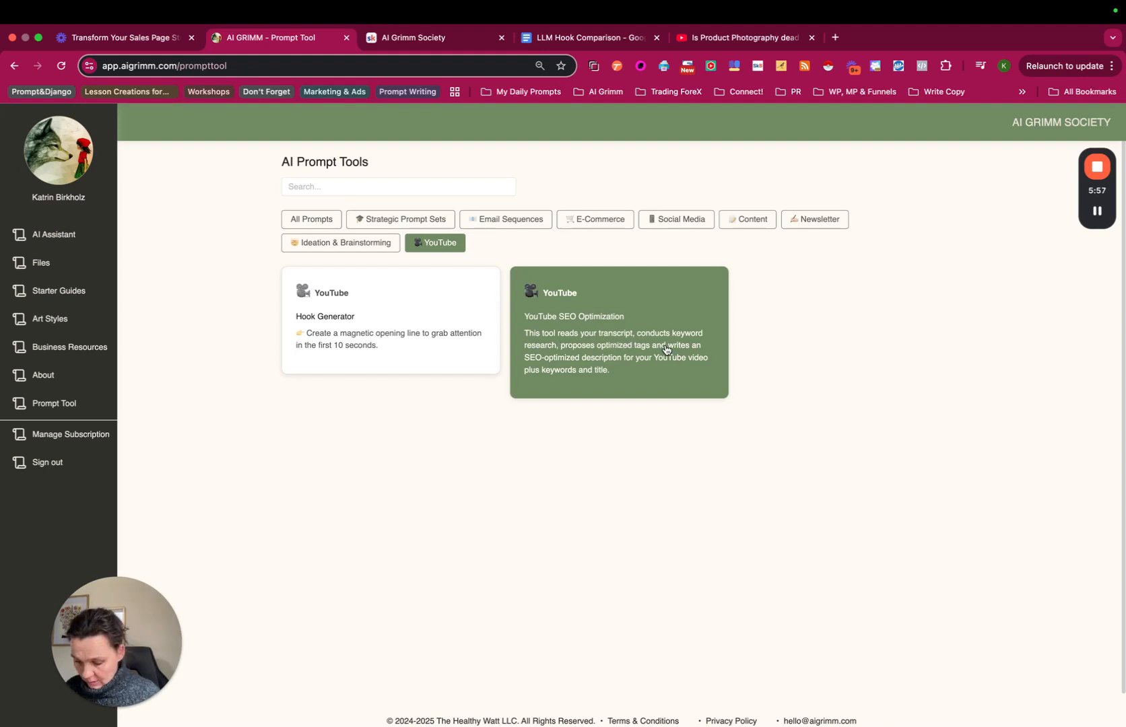
{"action": "key", "text": "super+equal"}
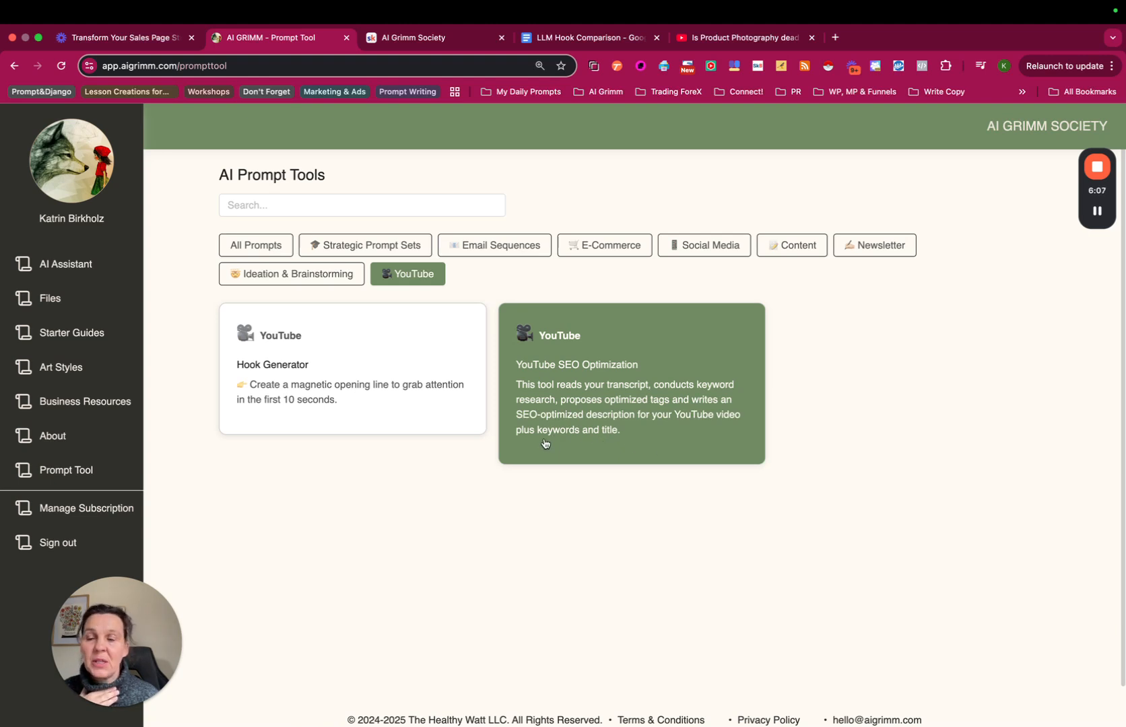
{"action": "left_click", "coordinate": [625, 379]}
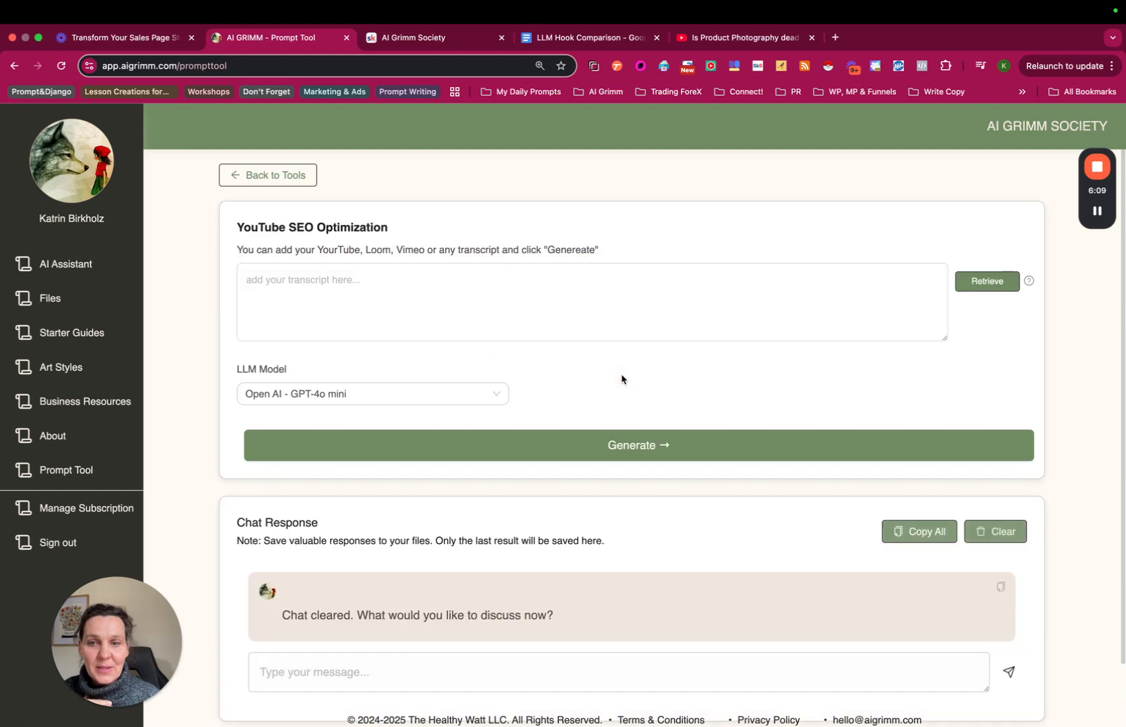
Copy the transcript from the Loom video and paste it into the YouTube SEO Optimization transcript field.
{"action": "left_click", "coordinate": [105, 41]}
{"action": "left_click", "coordinate": [881, 214]}
{"action": "left_click", "coordinate": [253, 39]}
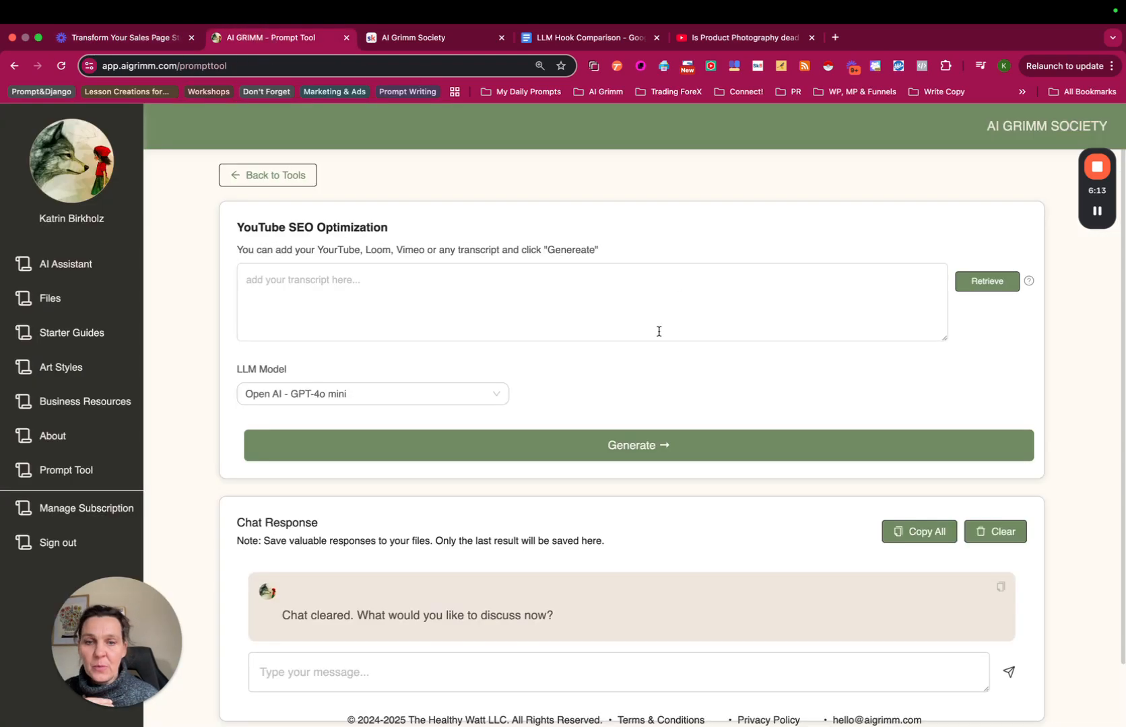
{"action": "left_click", "coordinate": [496, 285]}
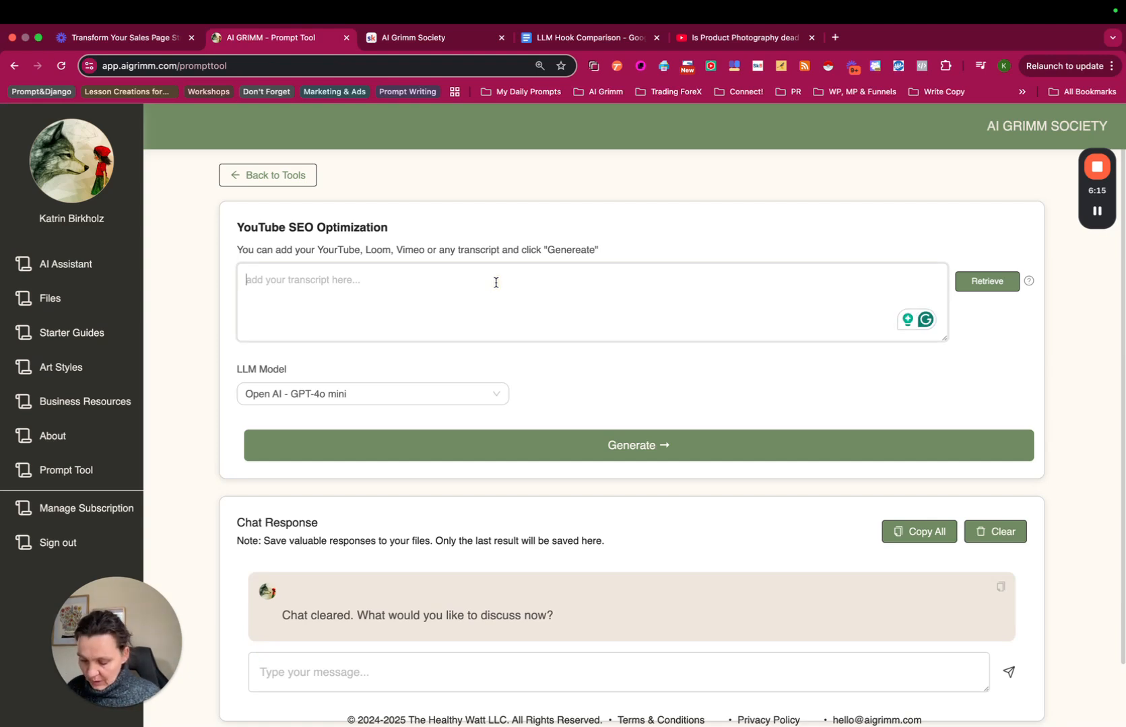
{"action": "key", "text": "super+v"}
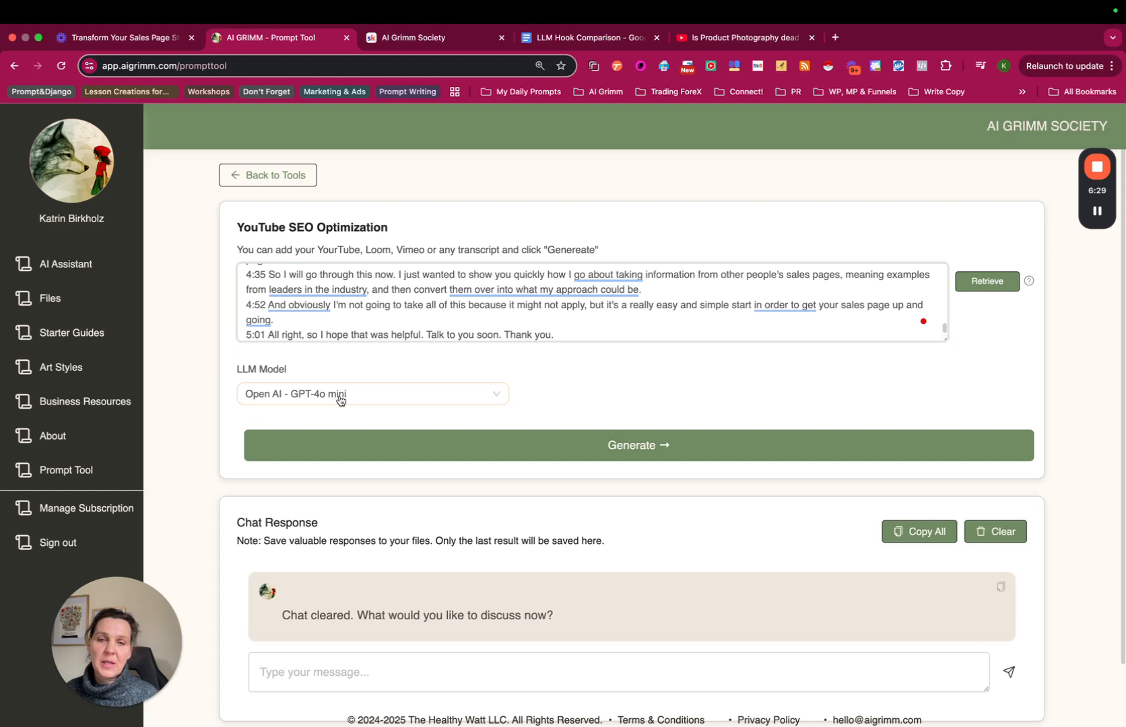
Generate the YouTube SEO content from the transcript and select the whole response from the opening description through the tags.
{"action": "scroll", "coordinate": [391, 293], "scroll_direction": "up", "scroll_amount": 1}
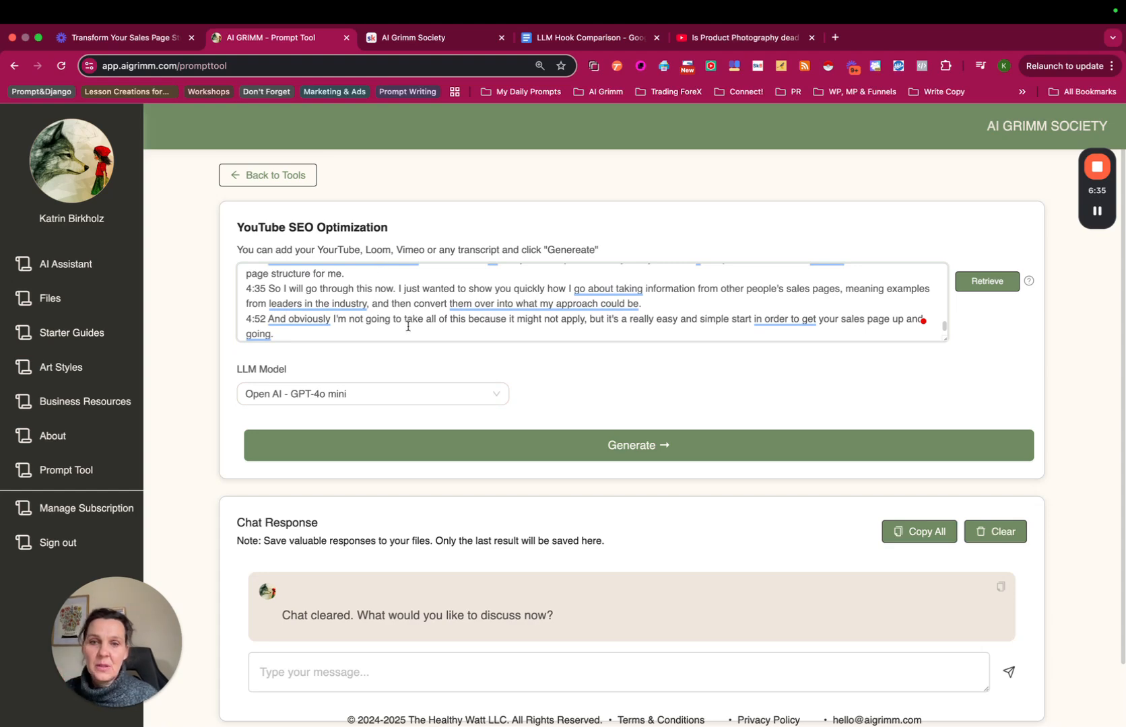
{"action": "left_click", "coordinate": [622, 455]}
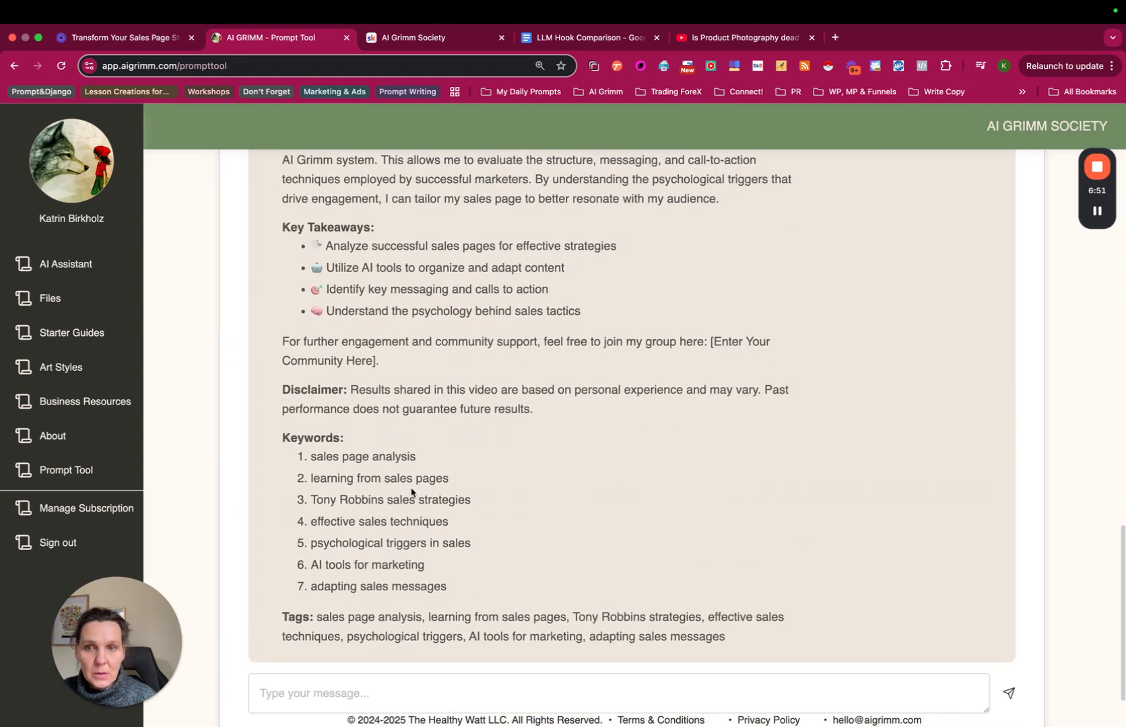
{"action": "scroll", "coordinate": [414, 493], "scroll_direction": "up", "scroll_amount": 4}
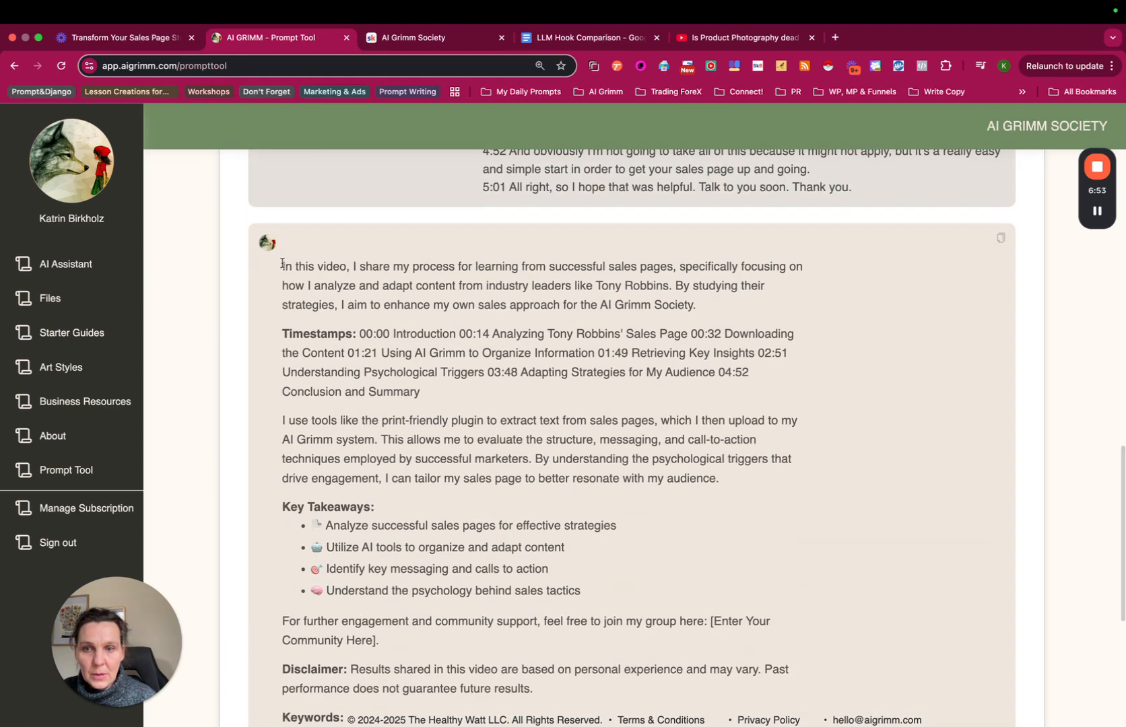
{"action": "left_click_drag", "start_coordinate": [282, 263], "coordinate": [797, 561]}
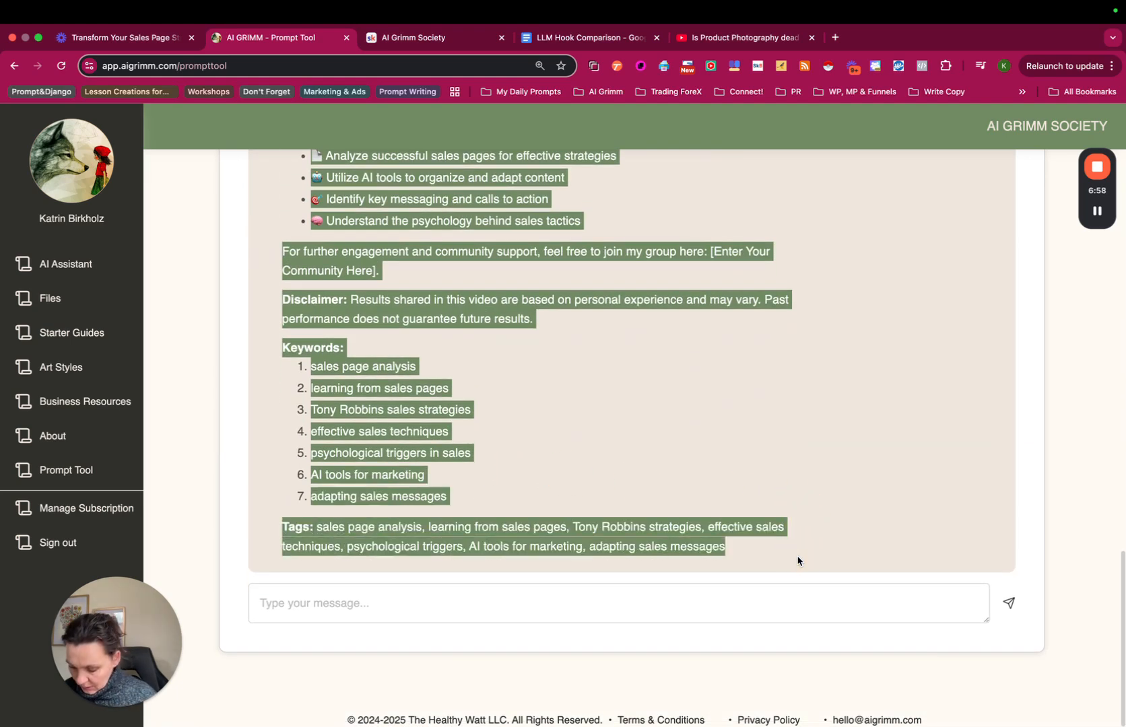
Switch to YouTube, start a new video upload and return to the Loom video.
{"action": "left_click", "coordinate": [744, 38]}
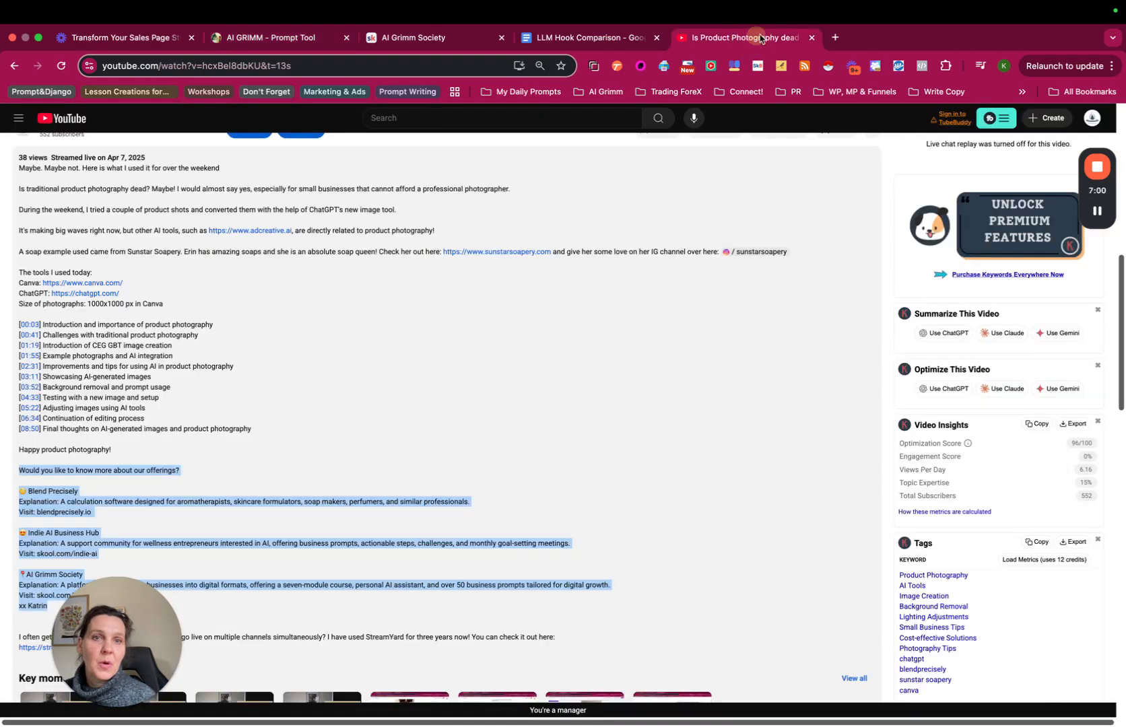
{"action": "left_click", "coordinate": [1050, 123]}
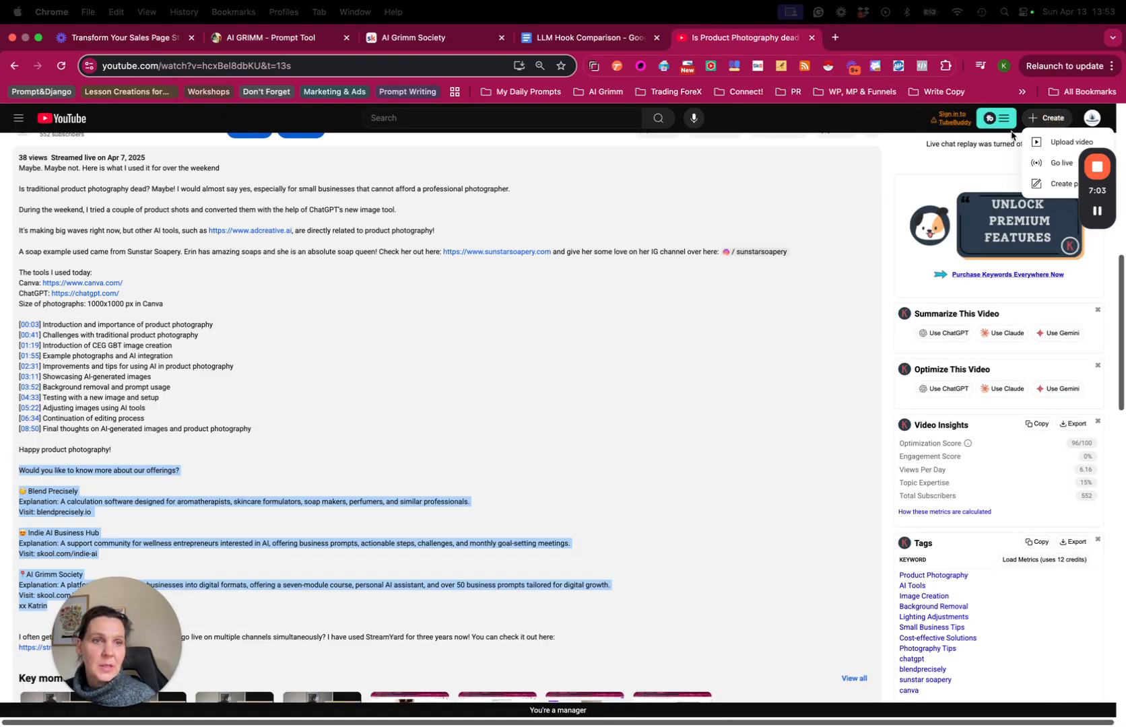
{"action": "left_click", "coordinate": [1070, 142]}
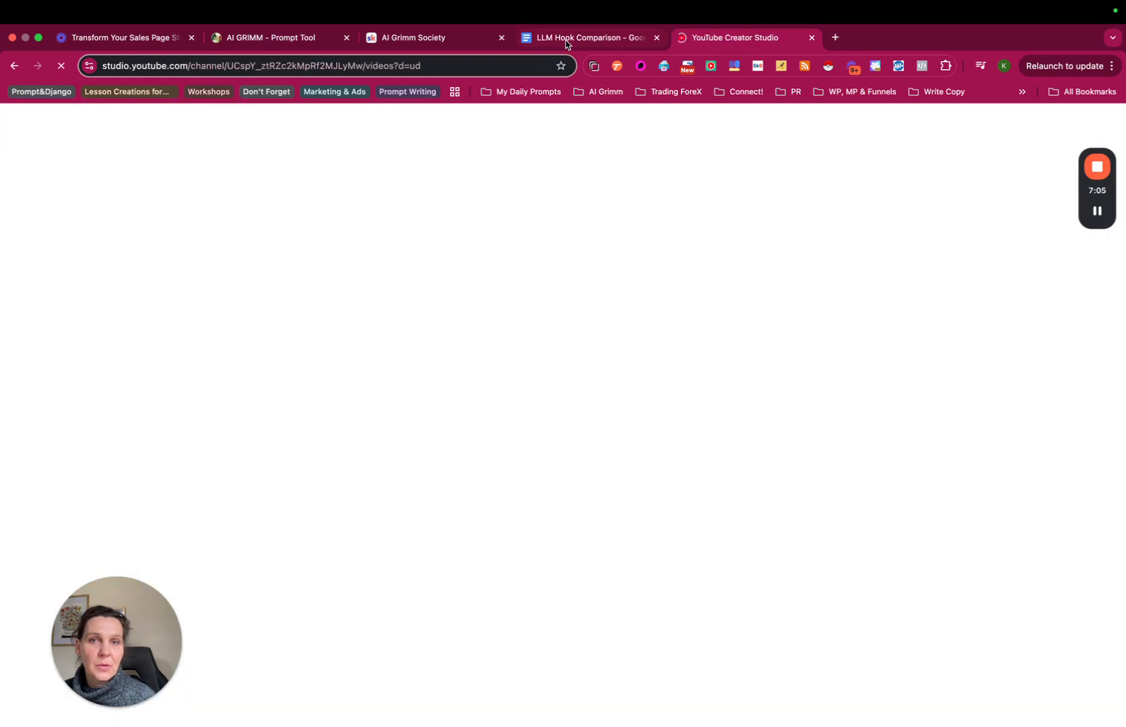
{"action": "left_click", "coordinate": [565, 40]}
{"action": "left_click", "coordinate": [119, 39]}
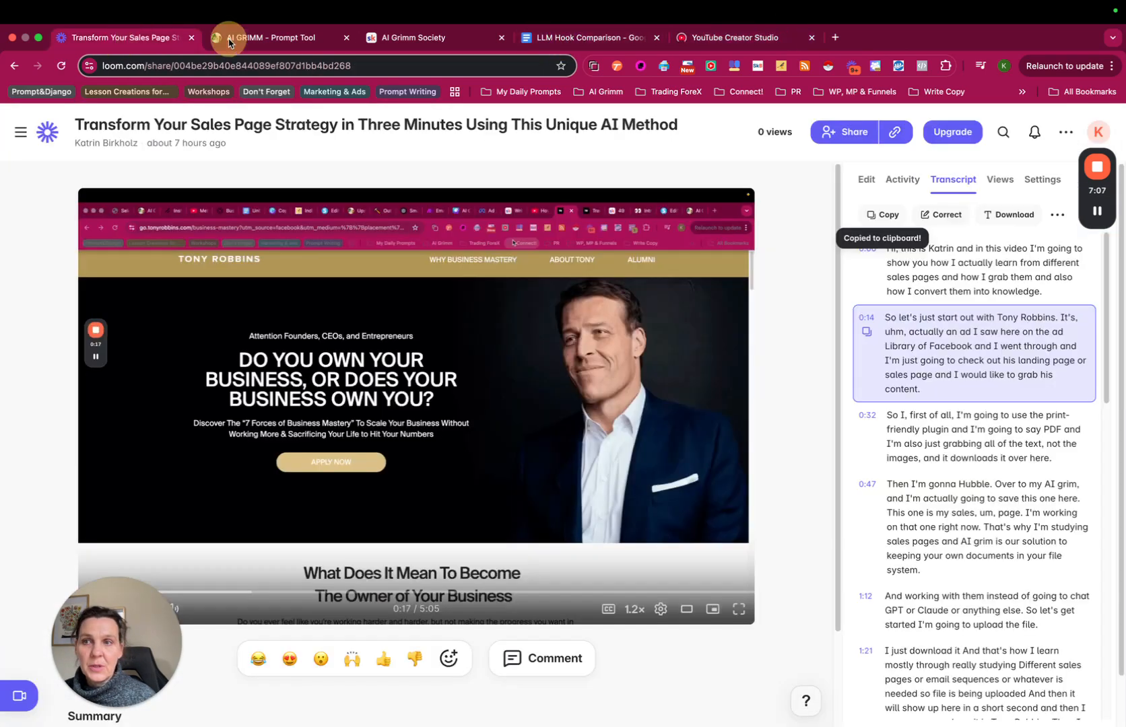
Download the Loom video, switch to YouTube Studio and upload the downloaded MP4 file.
{"action": "left_click", "coordinate": [1066, 132]}
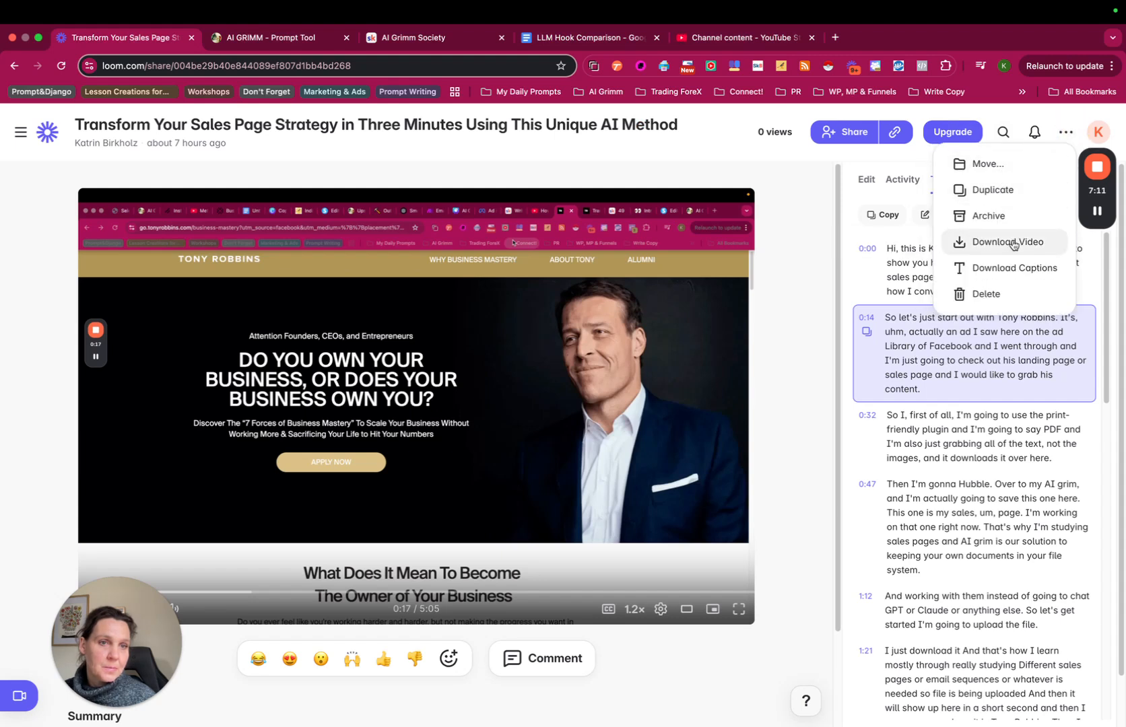
{"action": "left_click", "coordinate": [1013, 245]}
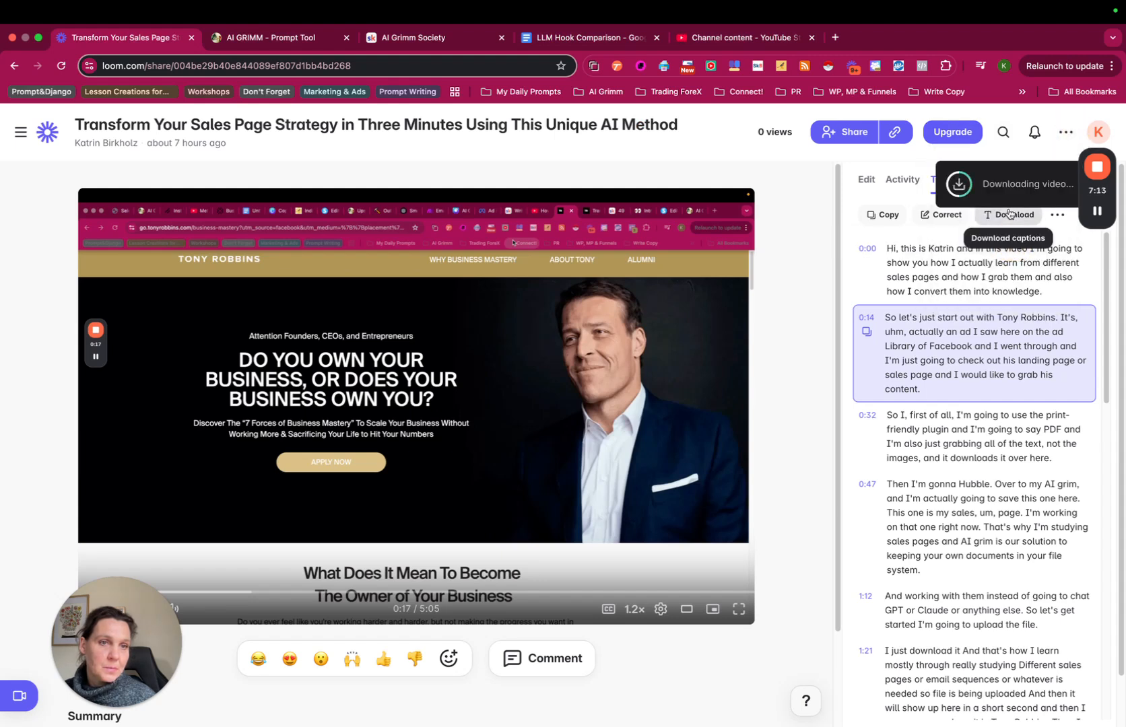
{"action": "left_click", "coordinate": [719, 33]}
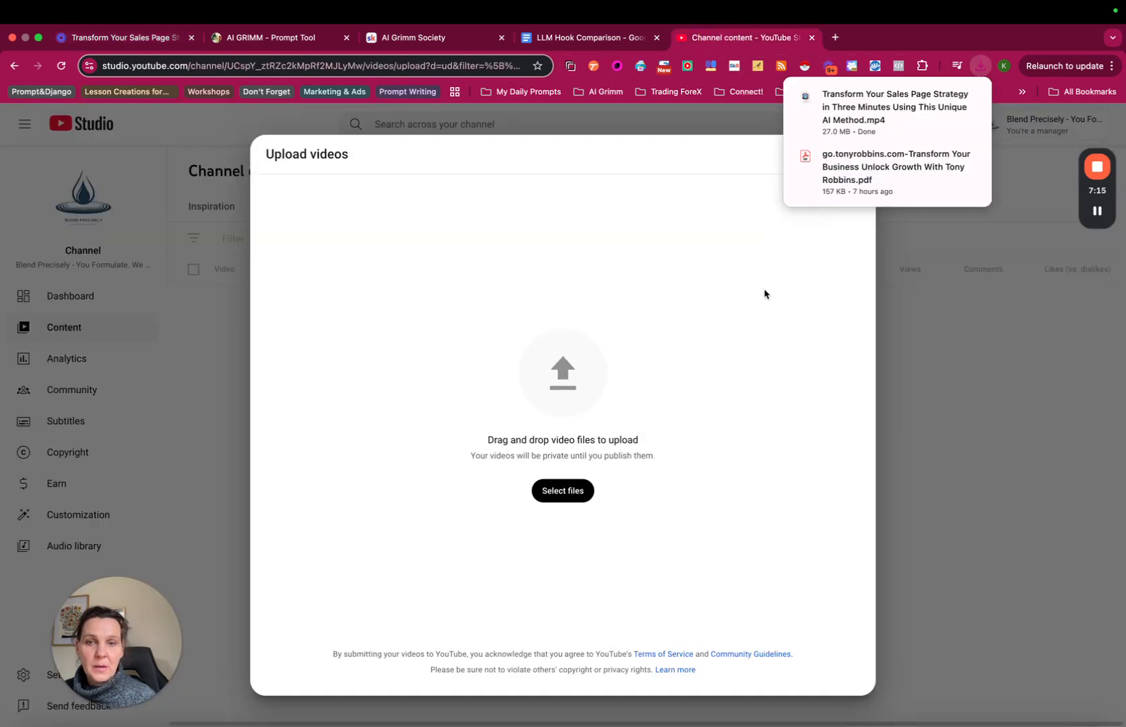
{"action": "left_click", "coordinate": [562, 495]}
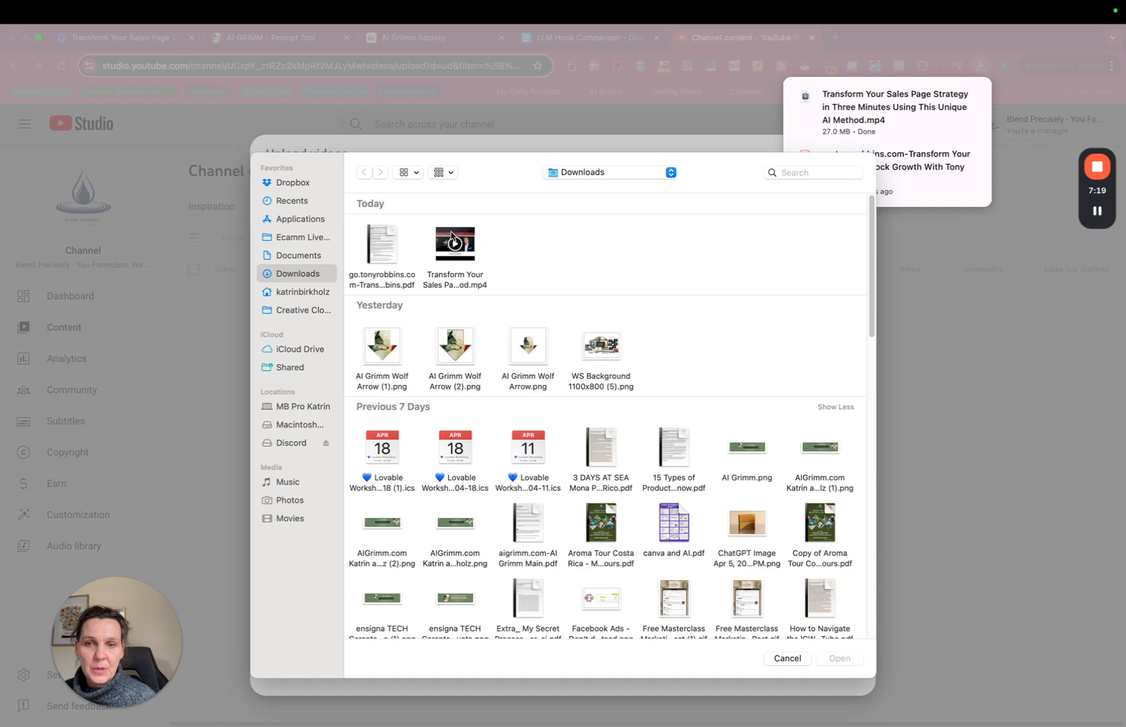
{"action": "left_click", "coordinate": [451, 239]}
{"action": "double_click", "coordinate": [451, 239]}
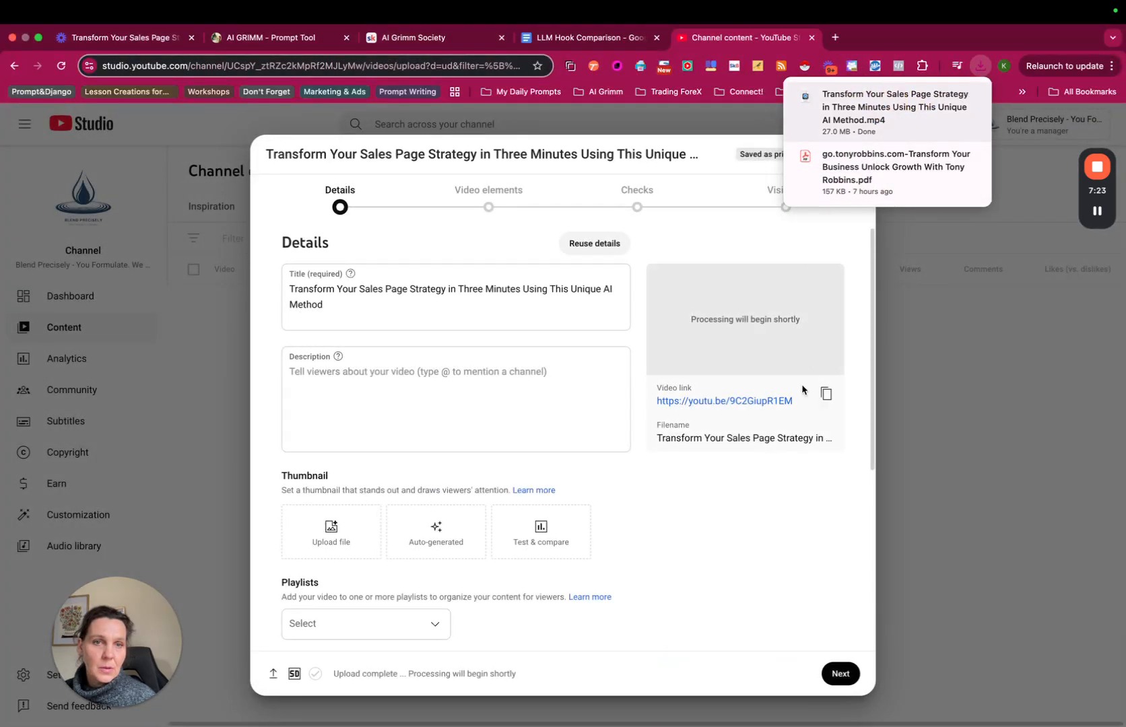
Paste the copied SEO content into the video's description.
{"action": "left_click", "coordinate": [326, 377]}
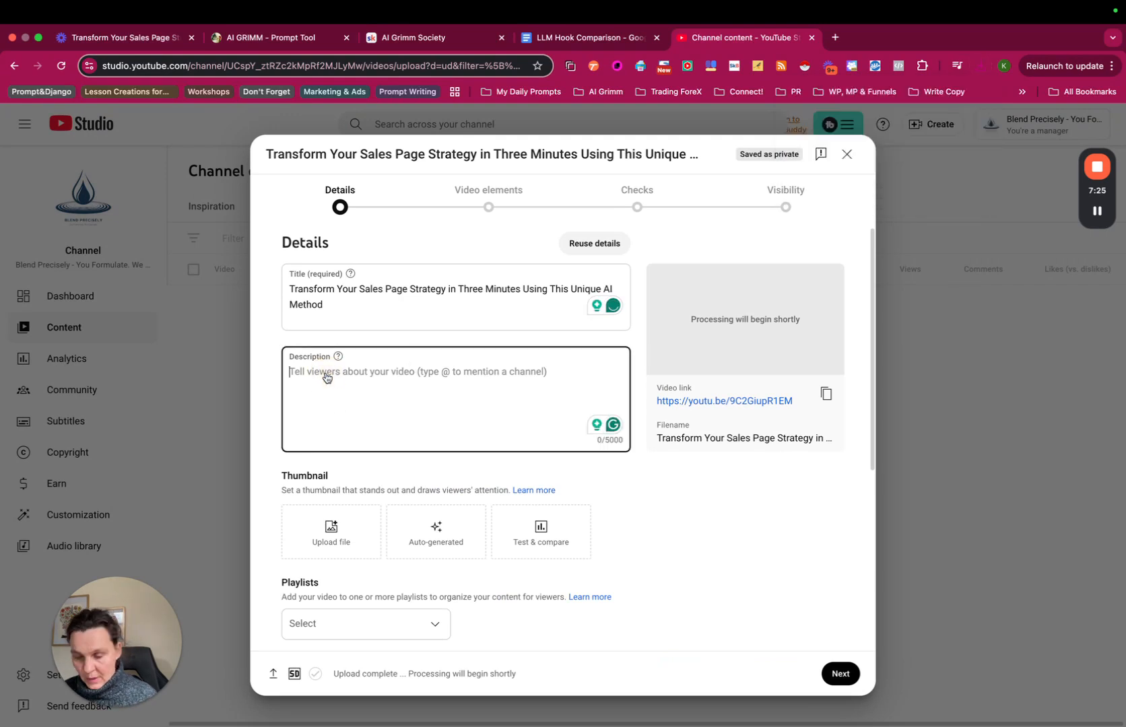
{"action": "key", "text": "super+v"}
{"action": "scroll", "coordinate": [389, 423], "scroll_direction": "down", "scroll_amount": 2}
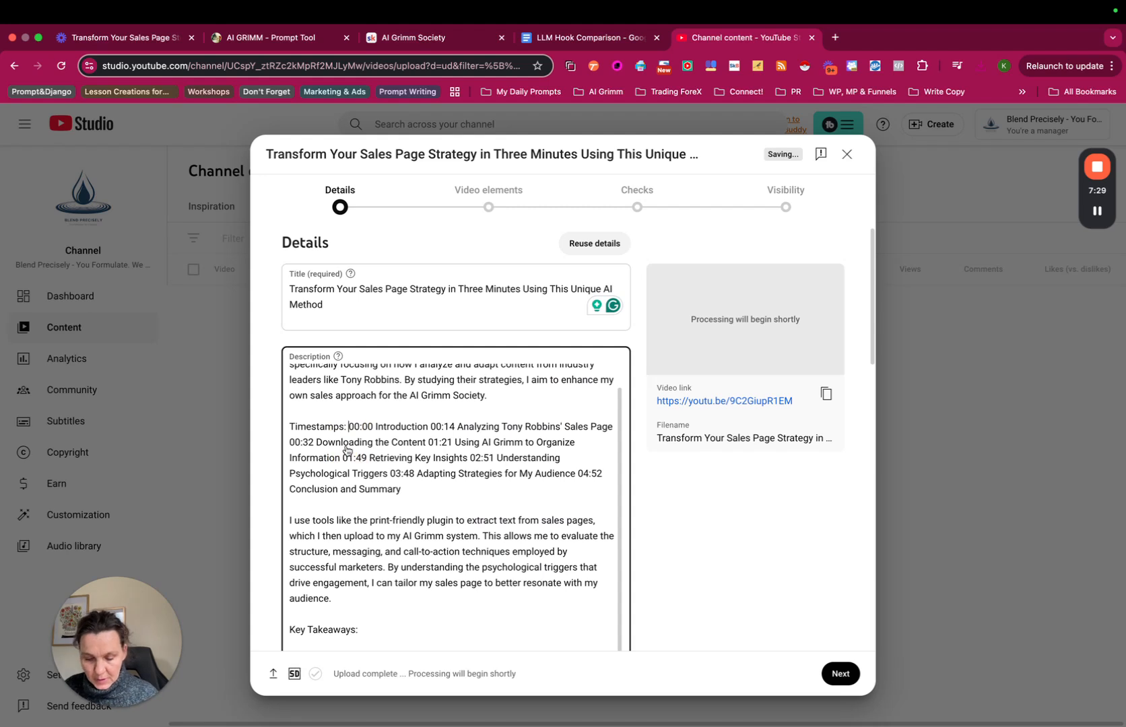
Put the 00:00 Introduction and 00:14 Analyzing Tony Robbins' Sales Page timestamps on their own lines in the description.
{"action": "key", "text": "Return"}
{"action": "left_click", "coordinate": [370, 447]}
{"action": "key", "text": "Return"}
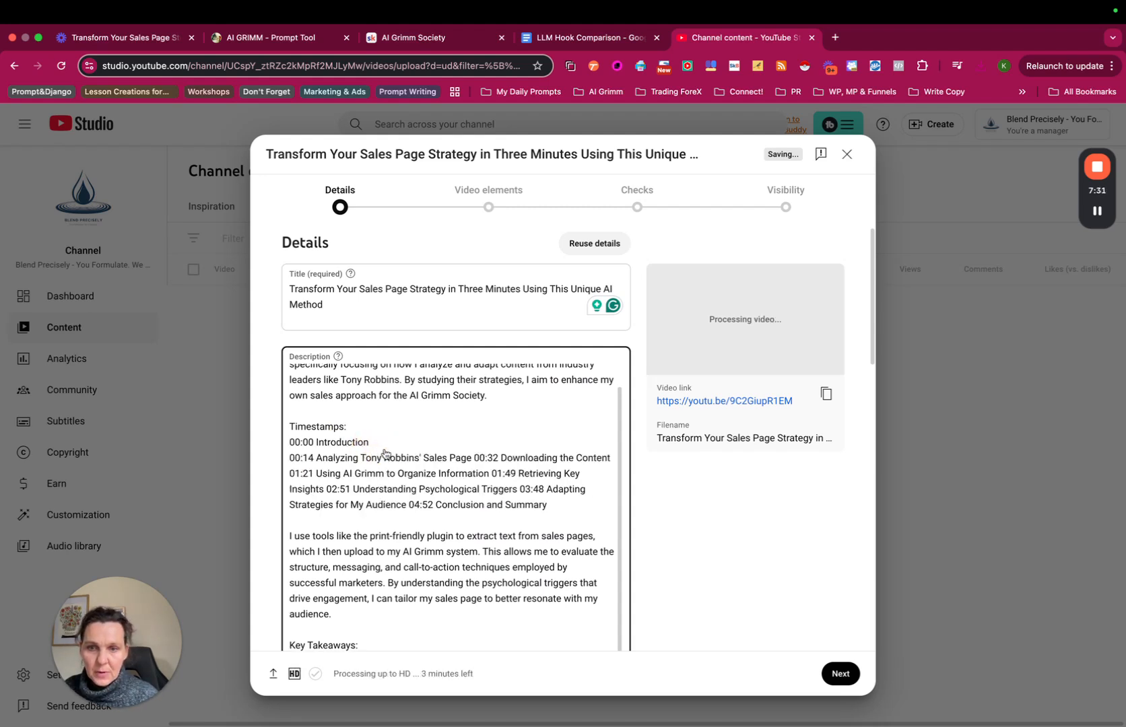
{"action": "left_click", "coordinate": [474, 461]}
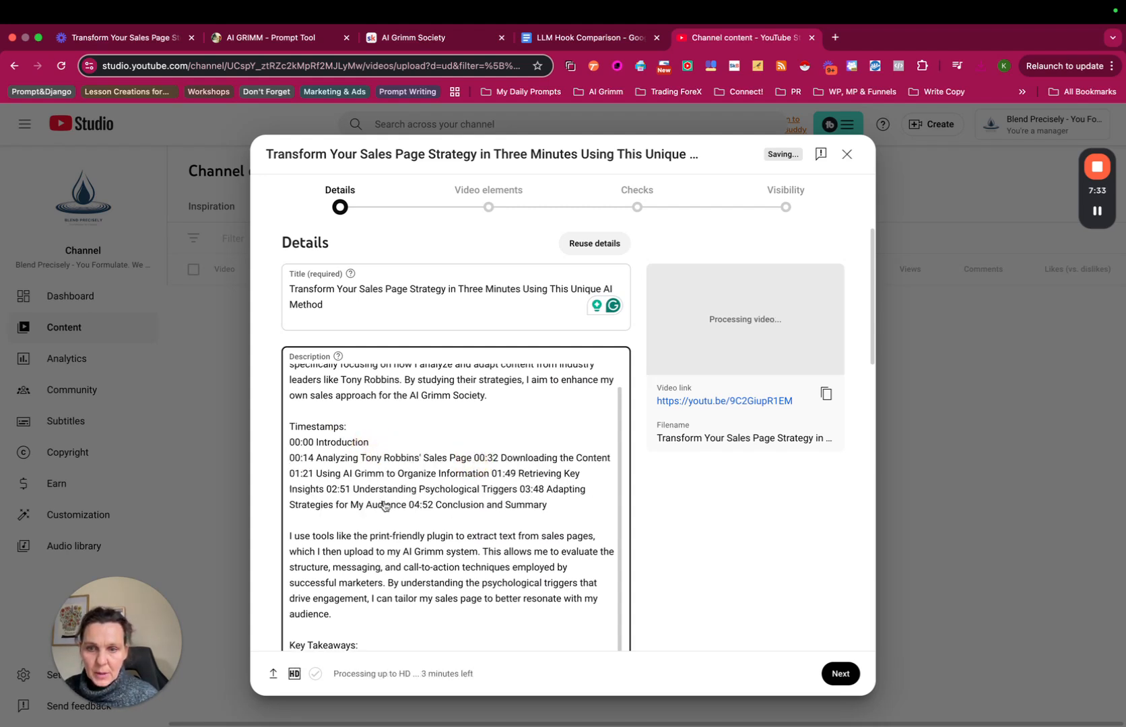
{"action": "left_click", "coordinate": [479, 465]}
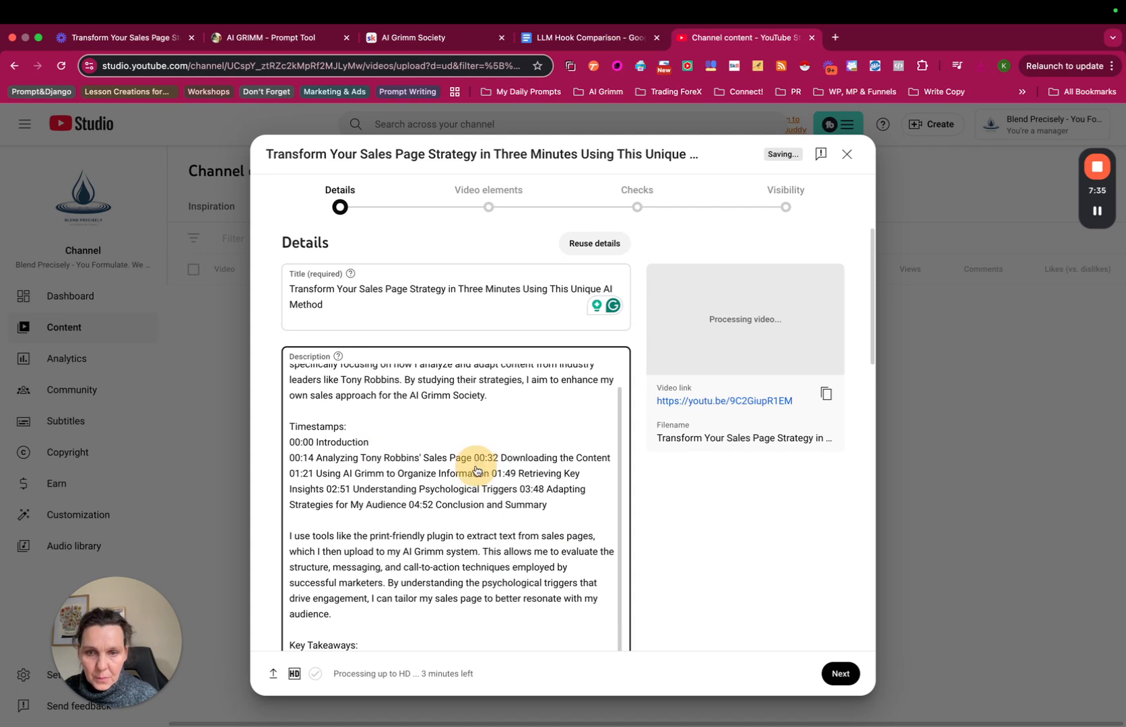
{"action": "key", "text": "Return"}
{"action": "key", "text": "Return"}
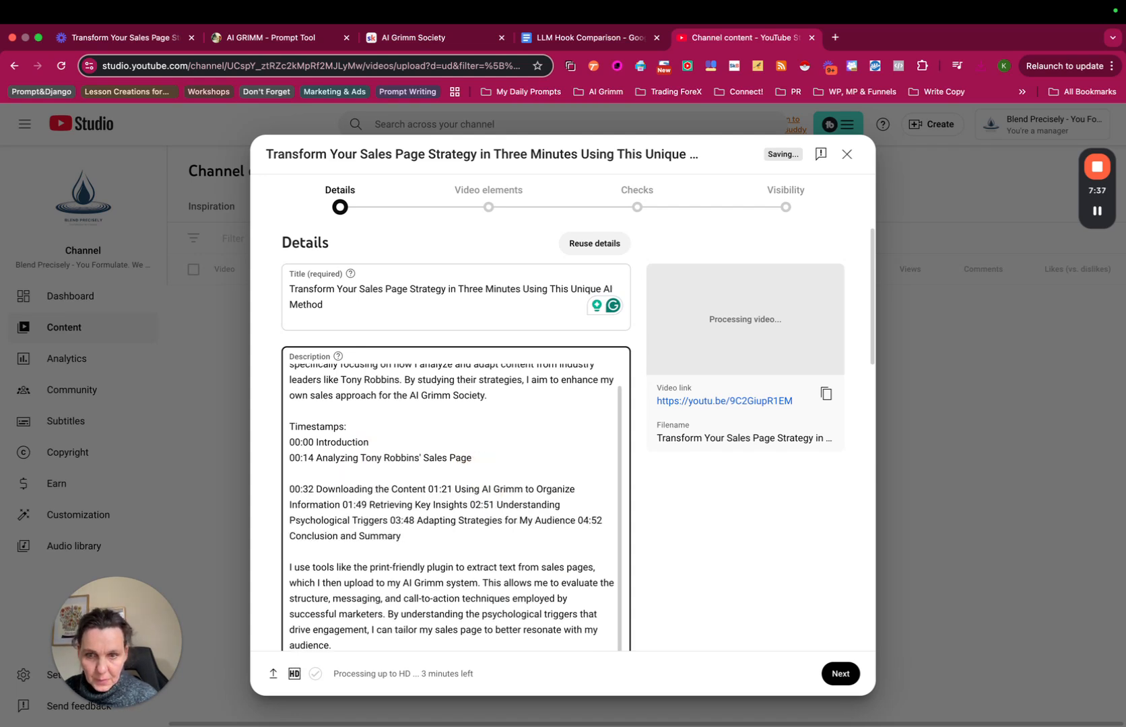
{"action": "key", "text": "BackSpace"}
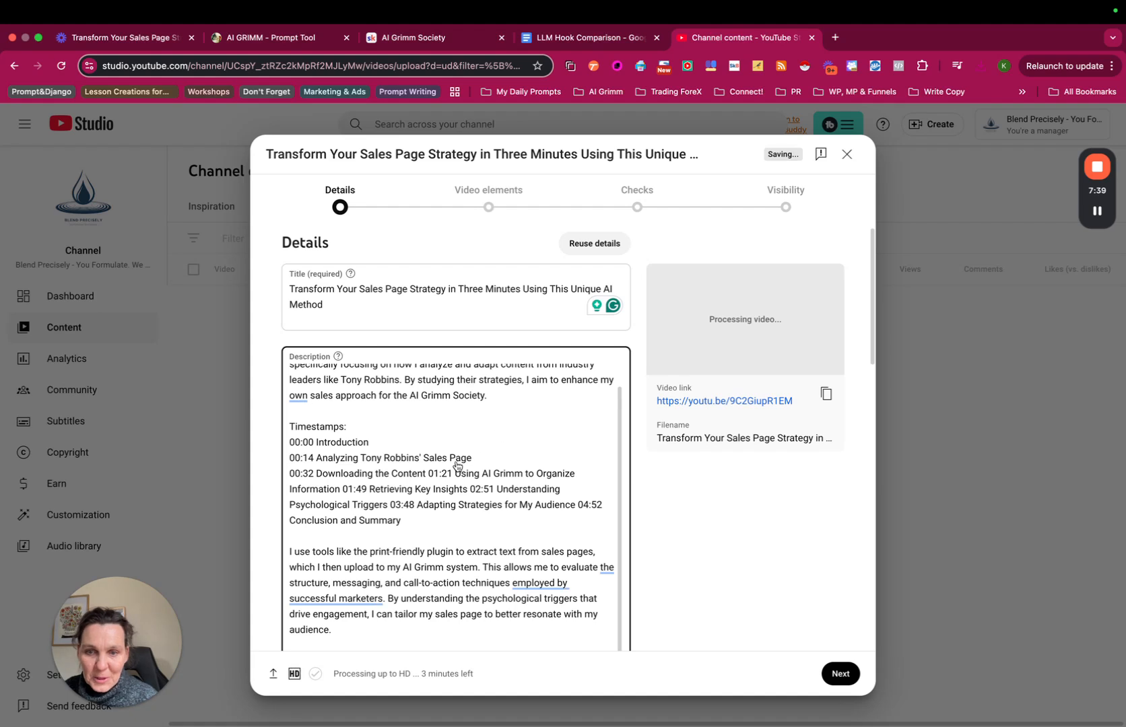
Put each remaining timestamp from 00:32 to 04:52 on its own line, with no blank lines between them.
{"action": "left_click", "coordinate": [428, 475]}
{"action": "key", "text": "Return"}
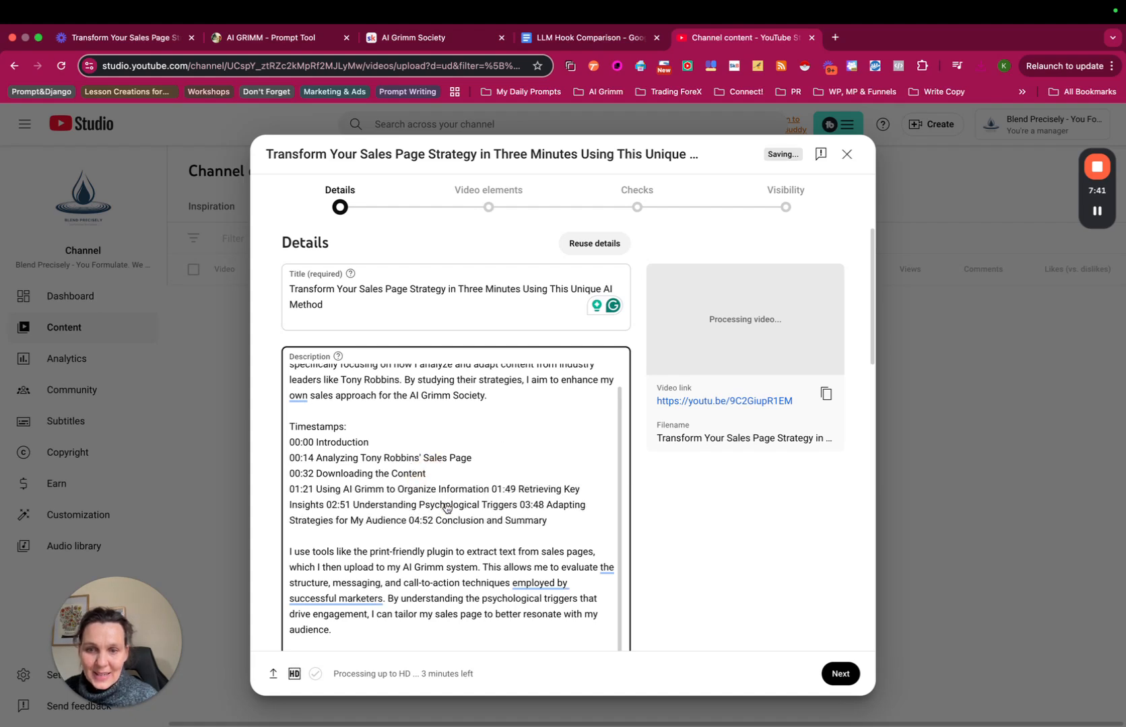
{"action": "left_click", "coordinate": [491, 493]}
{"action": "key", "text": "Return"}
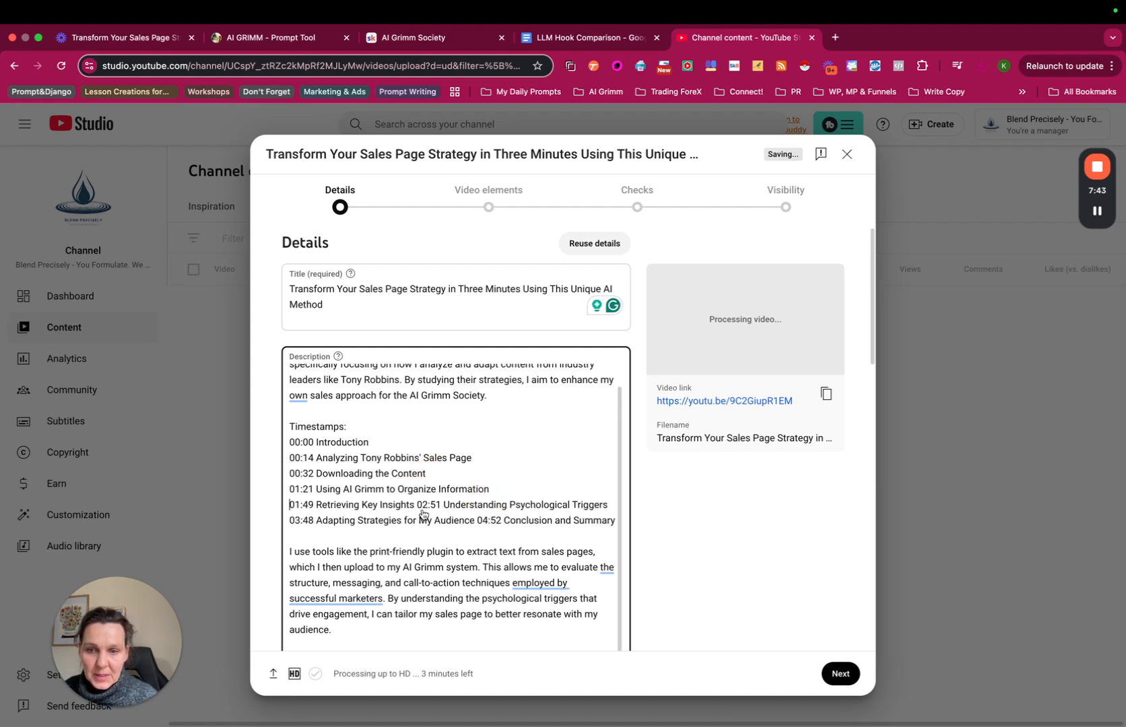
{"action": "left_click", "coordinate": [415, 505]}
{"action": "key", "text": "Return"}
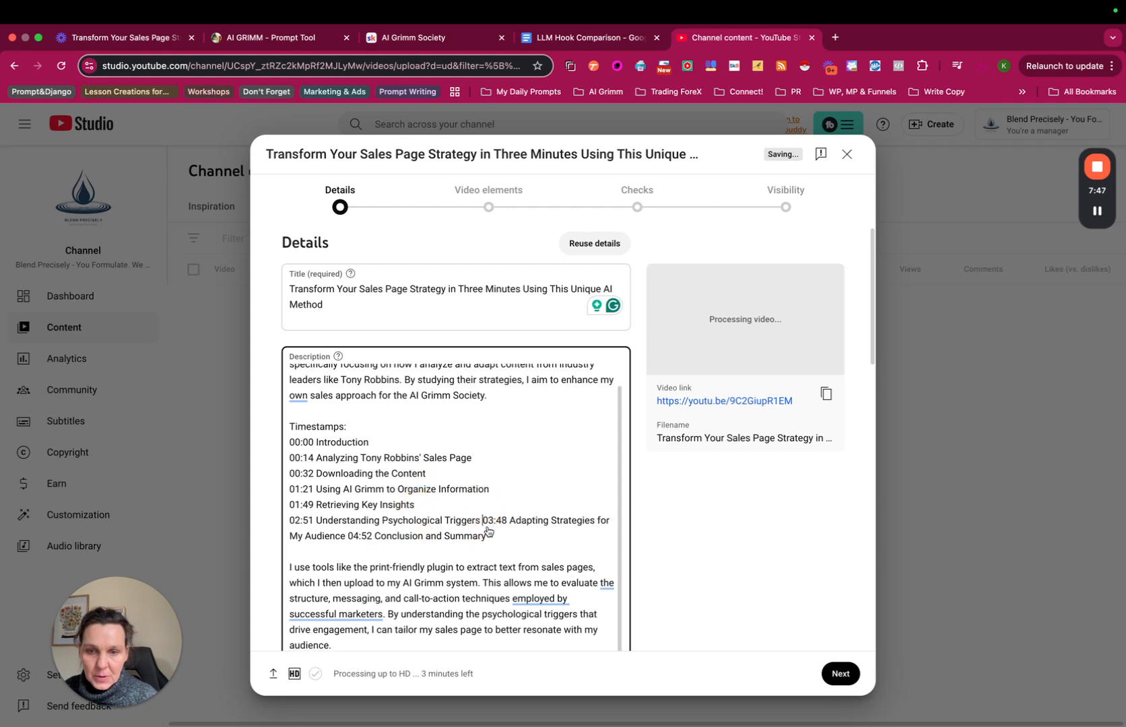
{"action": "key", "text": "Return"}
{"action": "key", "text": "Return"}
{"action": "left_click", "coordinate": [477, 553]}
{"action": "key", "text": "Return"}
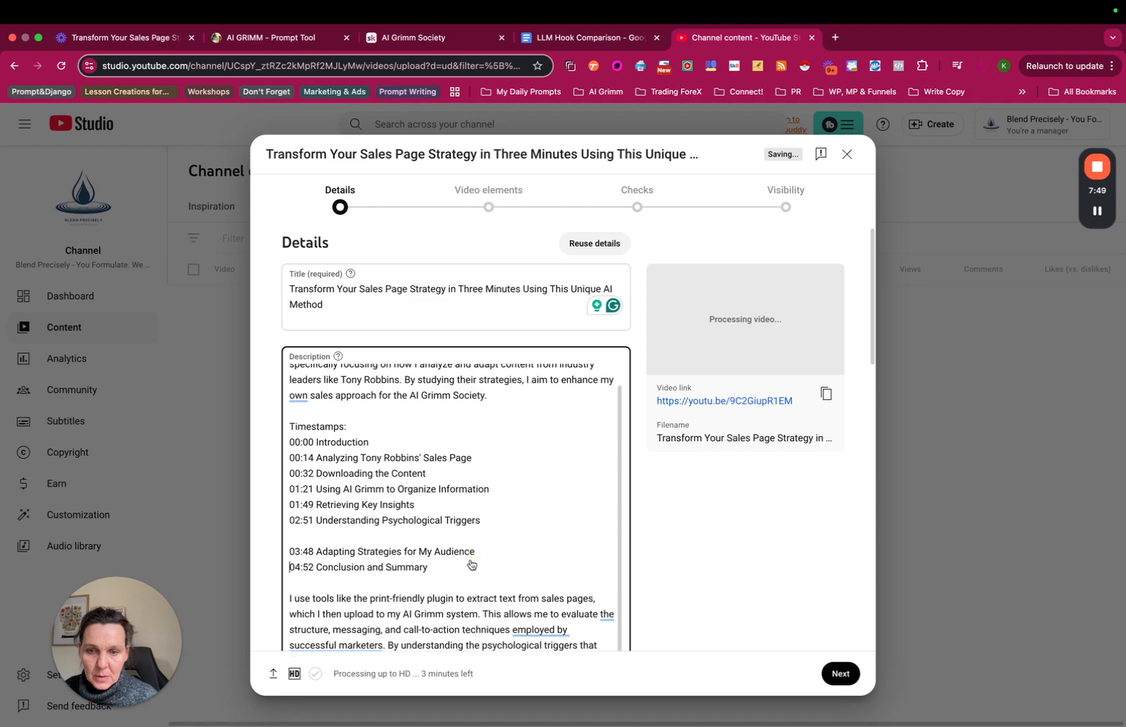
{"action": "left_click", "coordinate": [367, 536]}
{"action": "key", "text": "BackSpace"}
Review the rest of the description, including the key takeaways, disclaimer, keywords and tags.
{"action": "scroll", "coordinate": [369, 549], "scroll_direction": "down", "scroll_amount": 8}
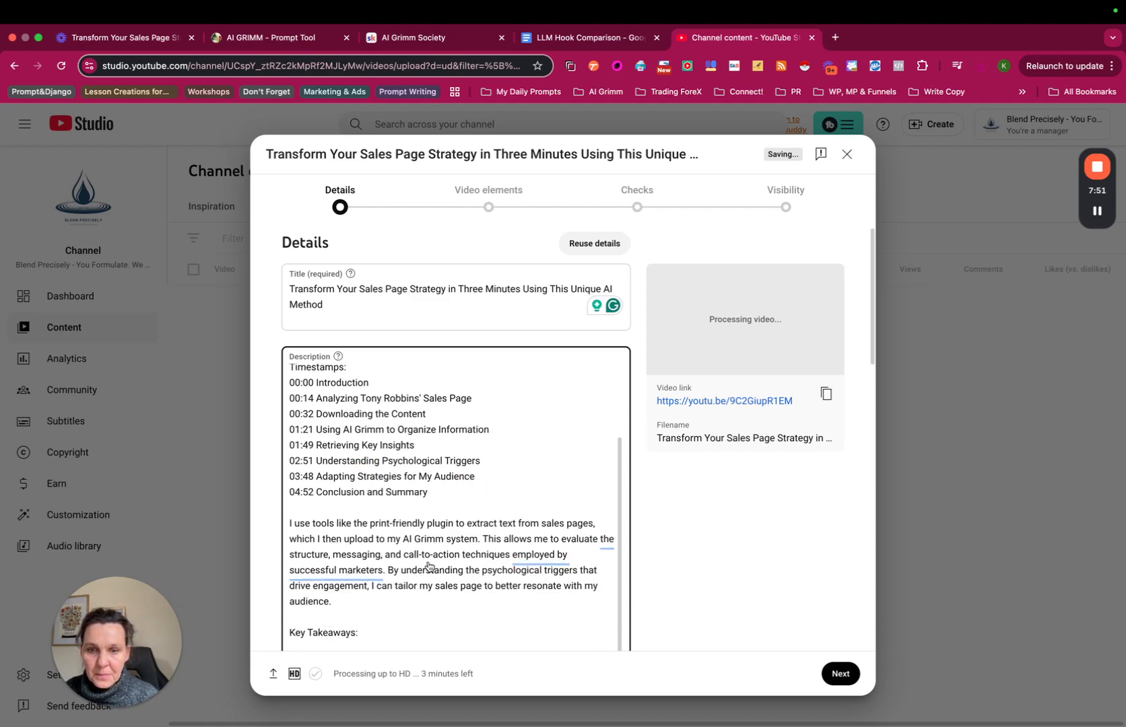
{"action": "scroll", "coordinate": [422, 566], "scroll_direction": "down", "scroll_amount": 7}
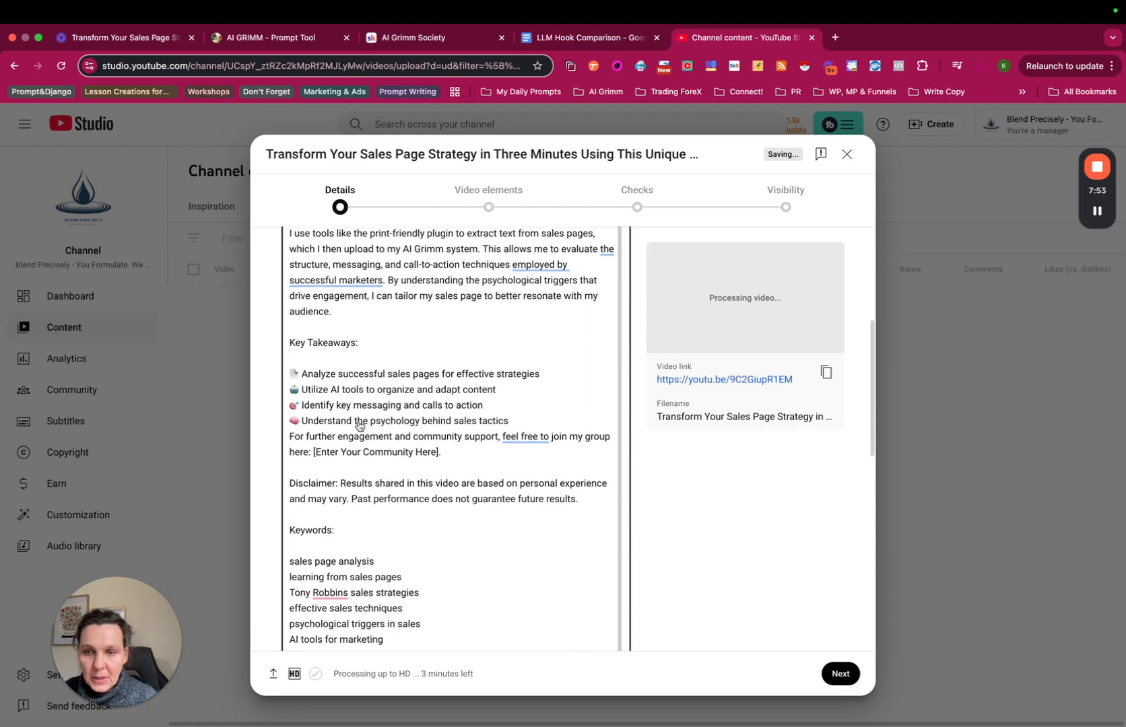
{"action": "scroll", "coordinate": [409, 389], "scroll_direction": "down", "scroll_amount": 3}
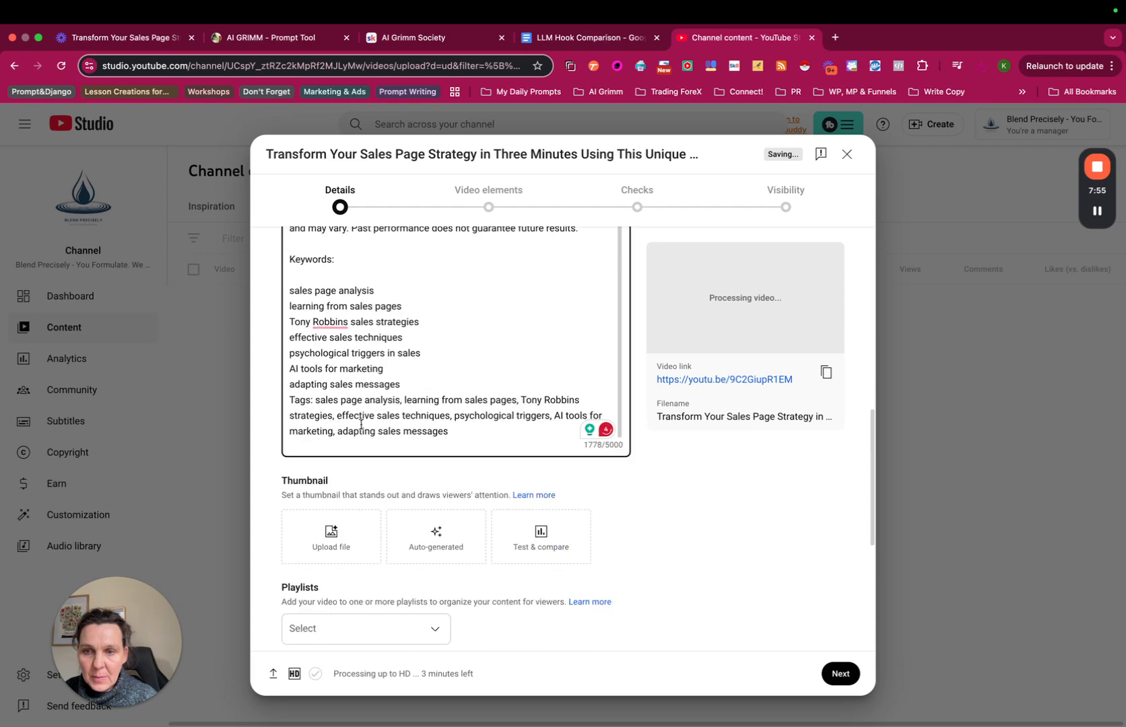
{"action": "scroll", "coordinate": [301, 293], "scroll_direction": "up", "scroll_amount": 3}
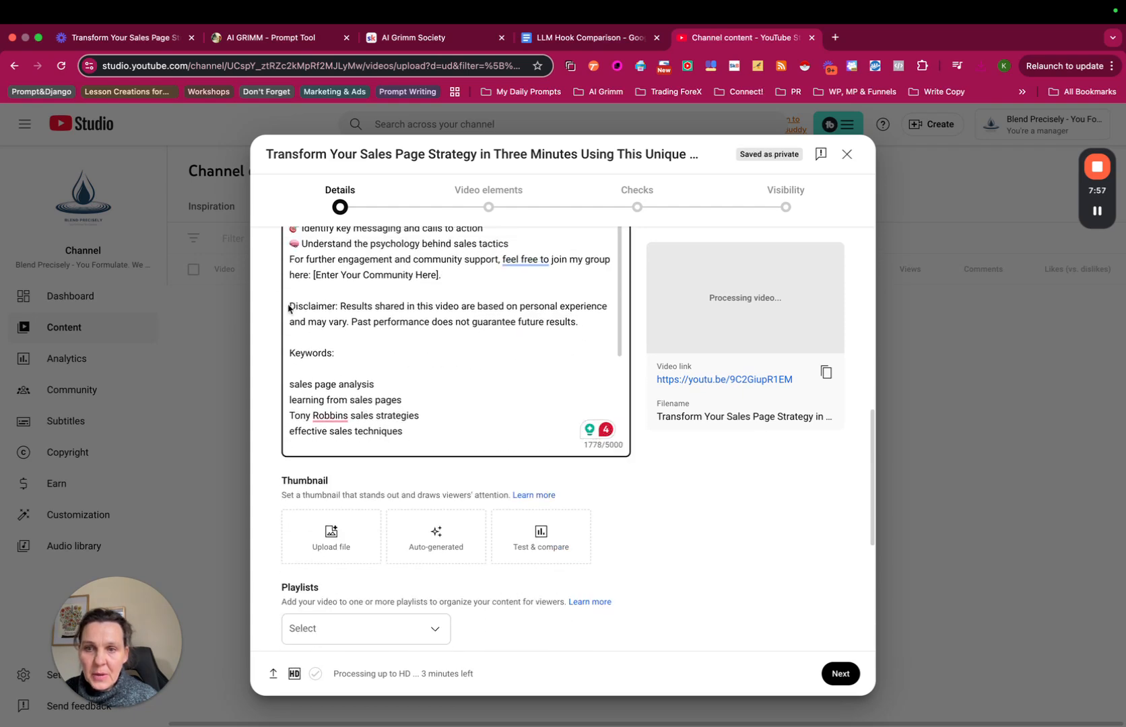
{"action": "left_click_drag", "start_coordinate": [290, 306], "coordinate": [596, 326]}
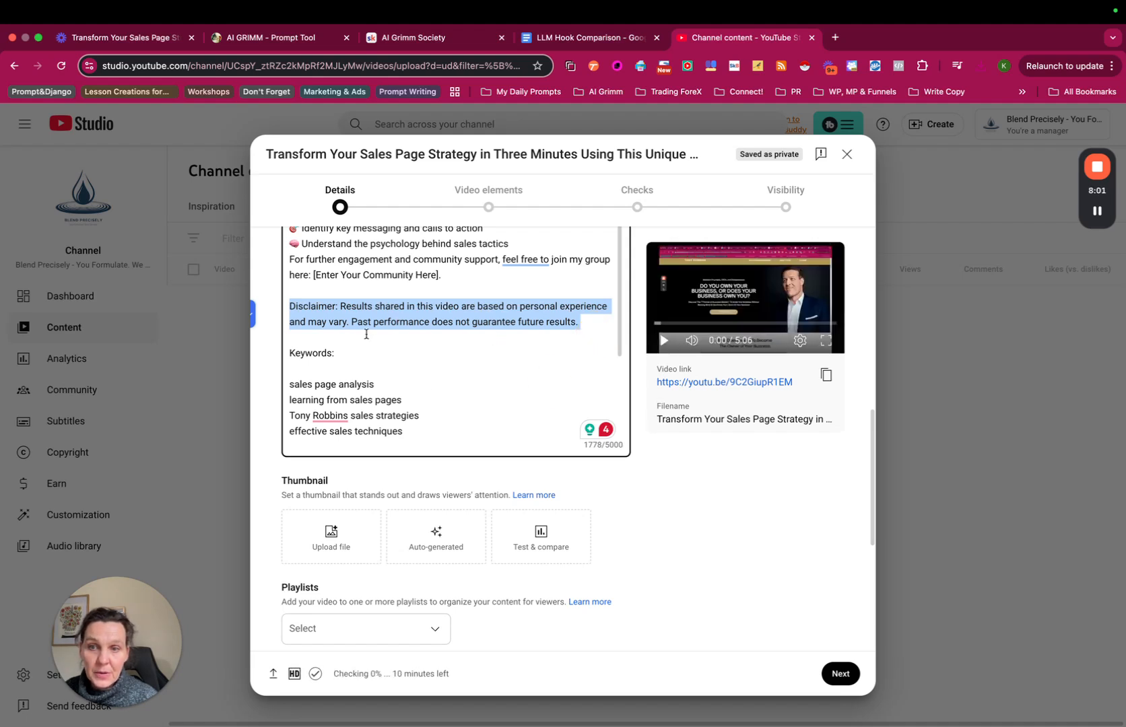
{"action": "left_click", "coordinate": [540, 340]}
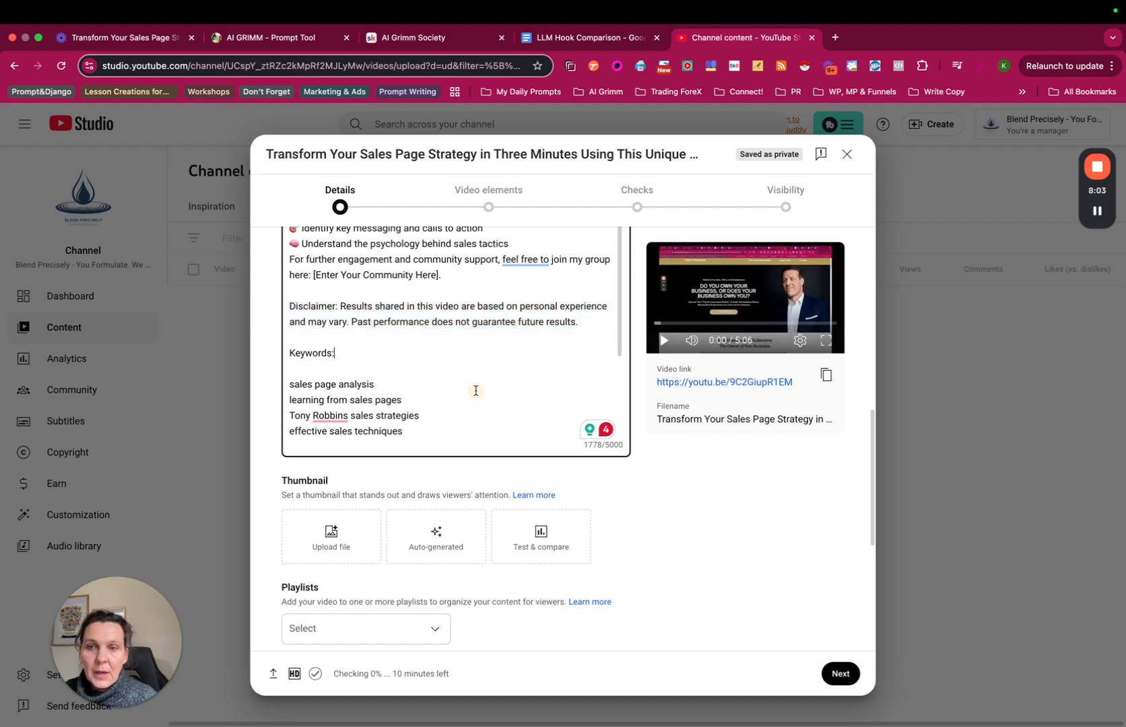
{"action": "scroll", "coordinate": [404, 397], "scroll_direction": "down", "scroll_amount": 3}
{"action": "scroll", "coordinate": [367, 407], "scroll_direction": "down", "scroll_amount": 5}
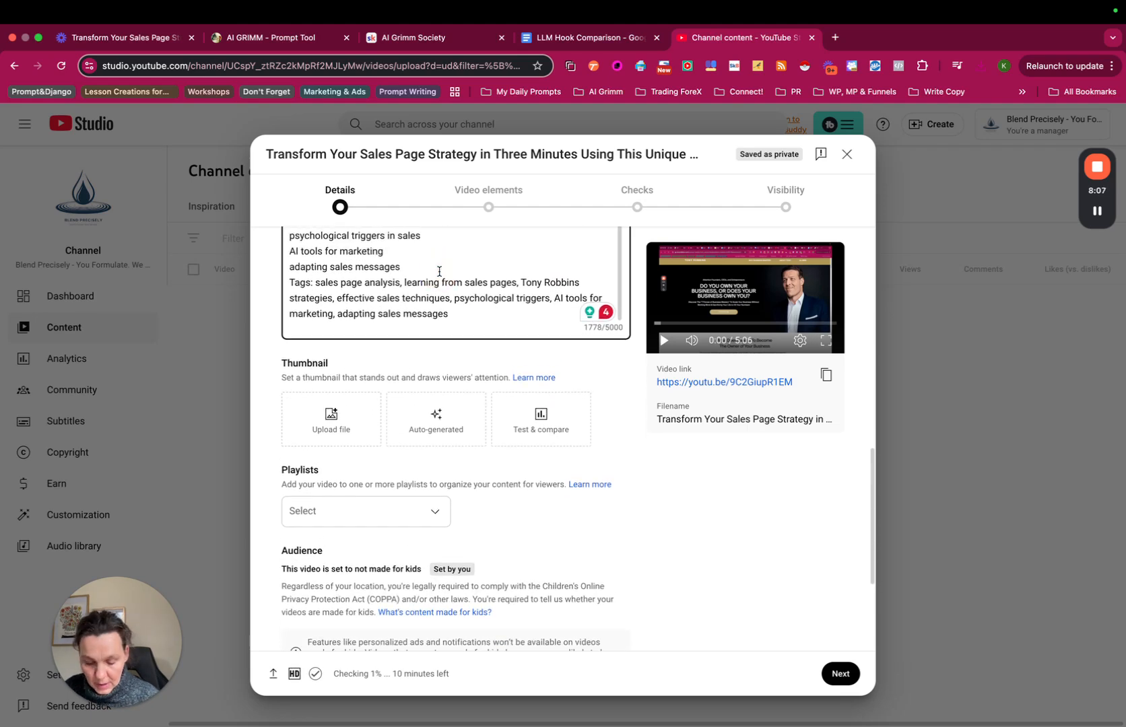
Insert a blank line above the Tags paragraph in the description and copy the comma-separated tag list.
{"action": "left_click", "coordinate": [439, 271]}
{"action": "key", "text": "Return"}
{"action": "left_click_drag", "start_coordinate": [315, 297], "coordinate": [514, 321]}
{"action": "key", "text": "super+c"}
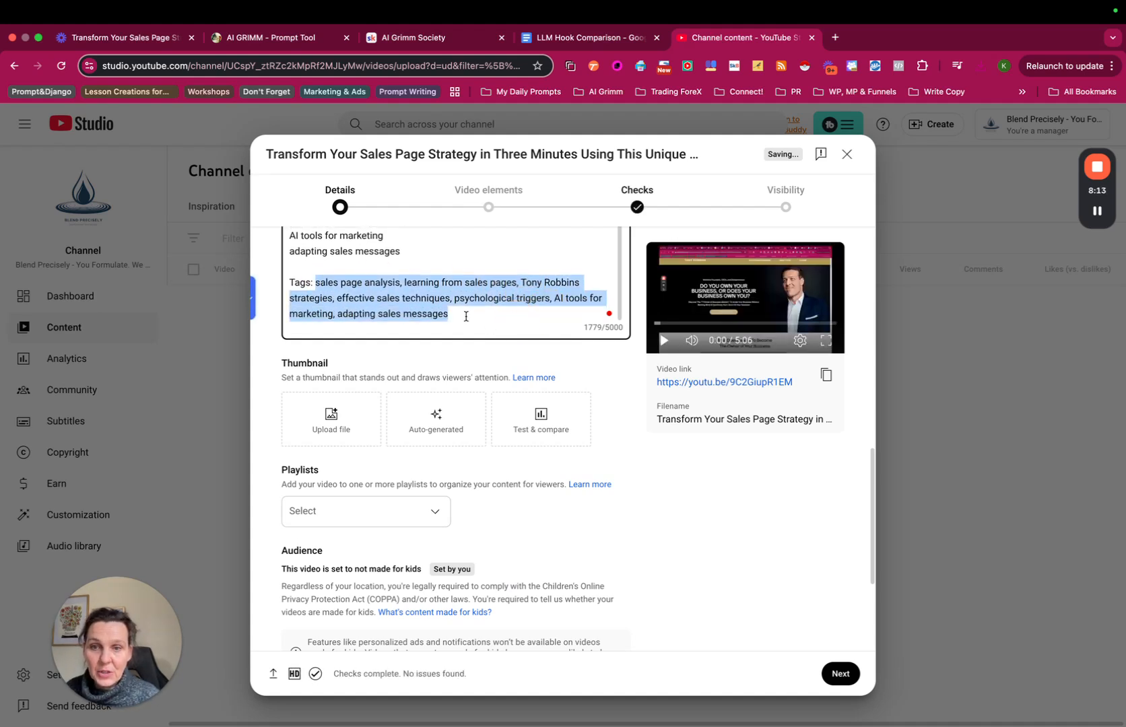
{"action": "left_click", "coordinate": [466, 315]}
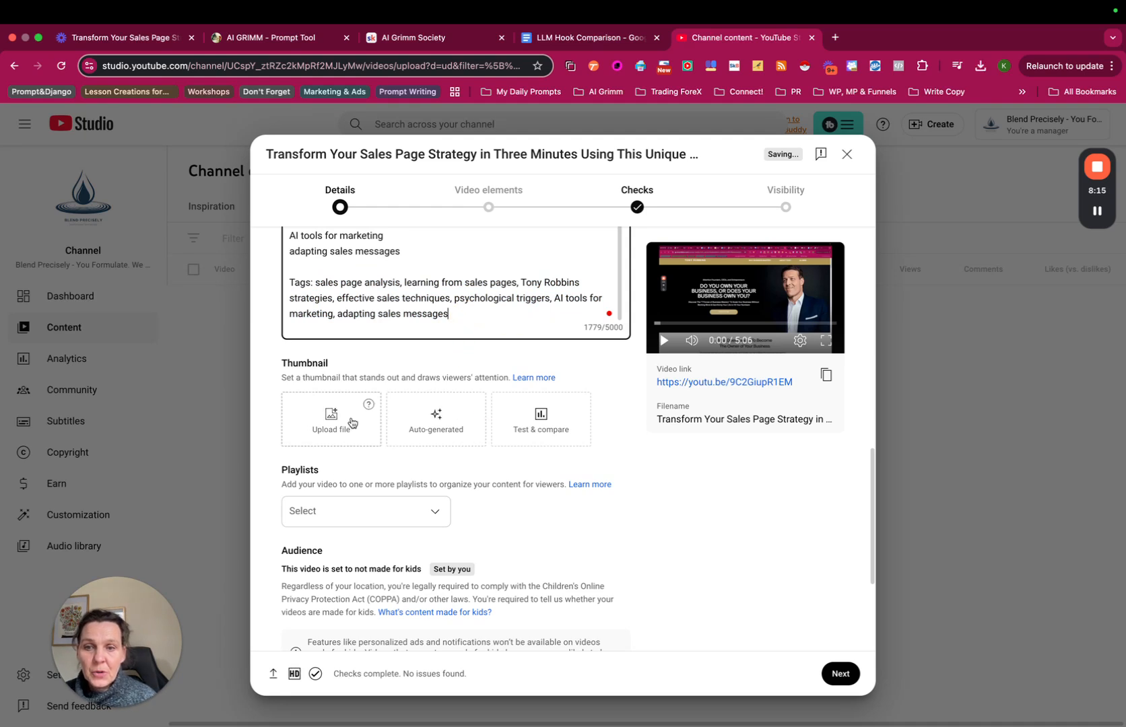
Add the video to the Personal AI Assistant playlist.
{"action": "left_click", "coordinate": [350, 516]}
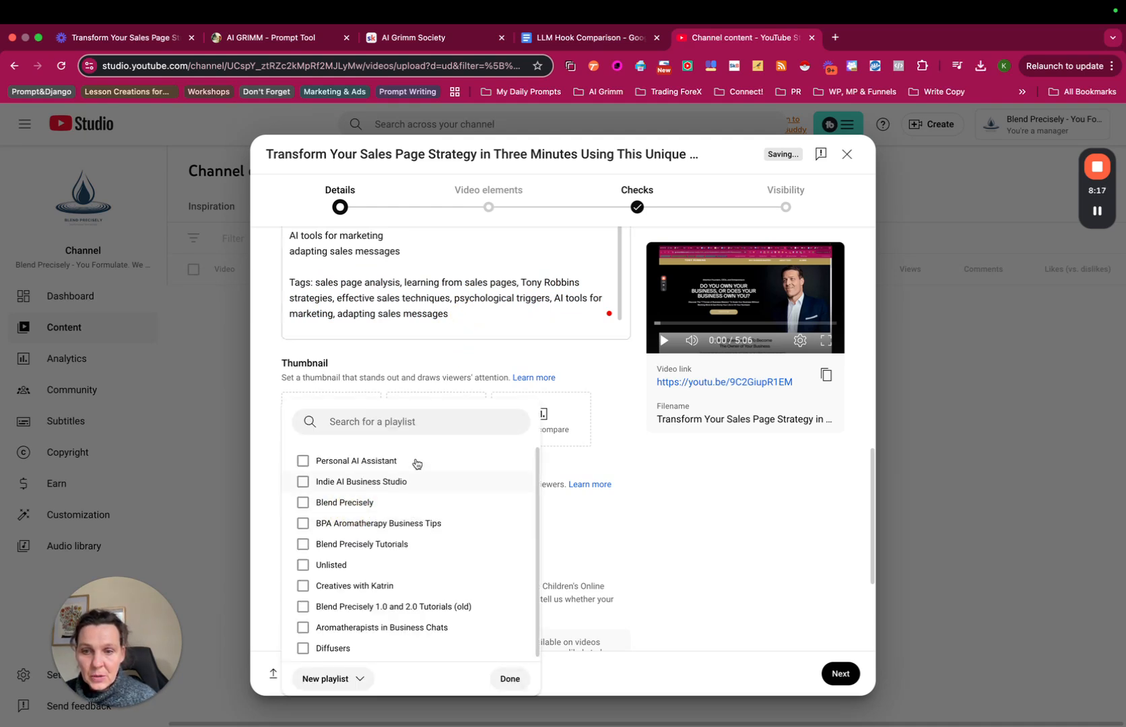
{"action": "left_click", "coordinate": [373, 460]}
{"action": "left_click", "coordinate": [631, 524]}
Expand the additional video details and paste the copied tag list as the video's tags.
{"action": "scroll", "coordinate": [538, 538], "scroll_direction": "down", "scroll_amount": 3}
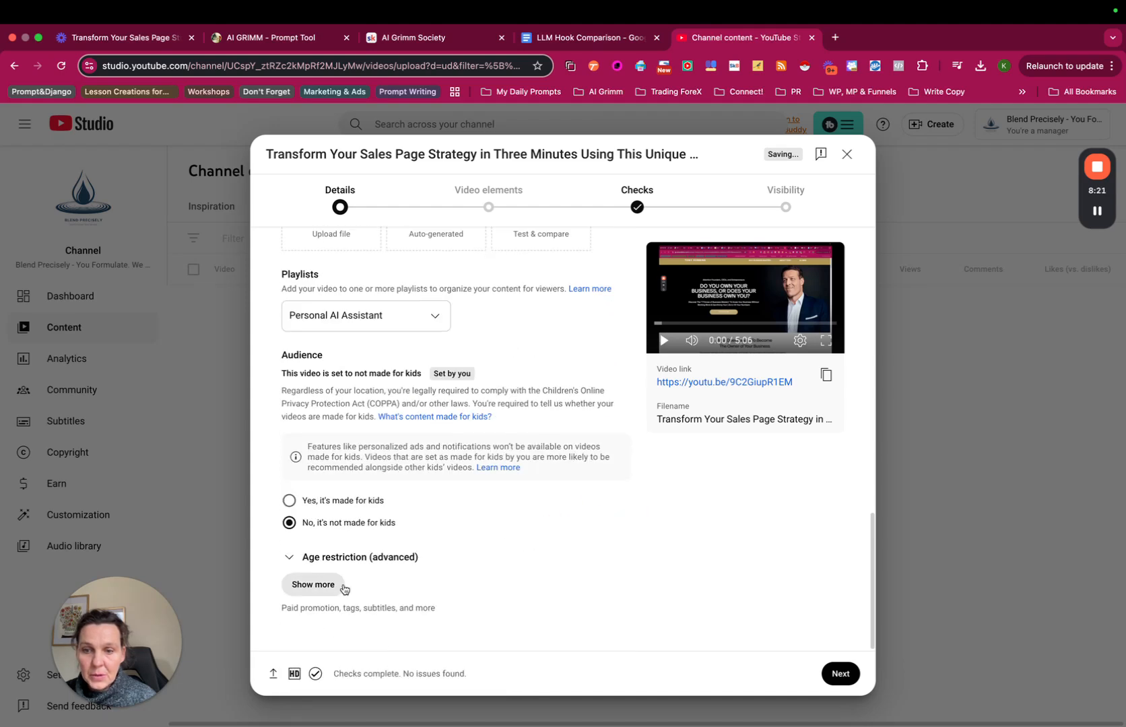
{"action": "left_click", "coordinate": [311, 583]}
{"action": "scroll", "coordinate": [583, 550], "scroll_direction": "down", "scroll_amount": 10}
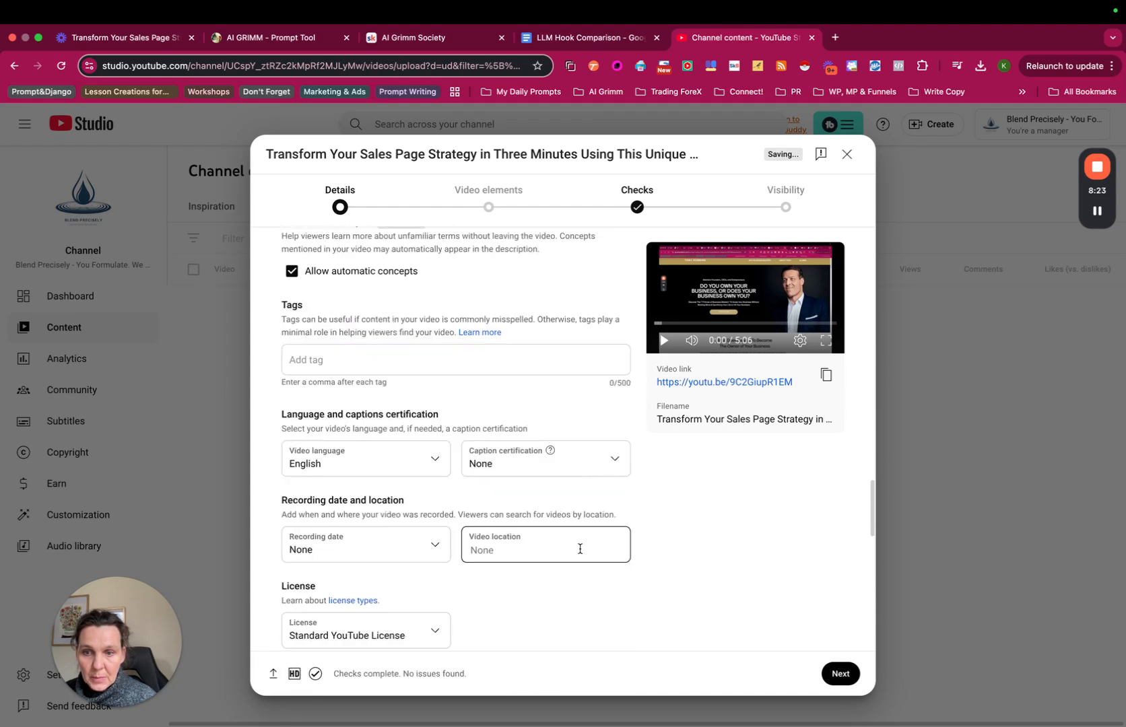
{"action": "scroll", "coordinate": [580, 552], "scroll_direction": "down", "scroll_amount": 2}
{"action": "left_click", "coordinate": [357, 323]}
{"action": "key", "text": "super+v"}
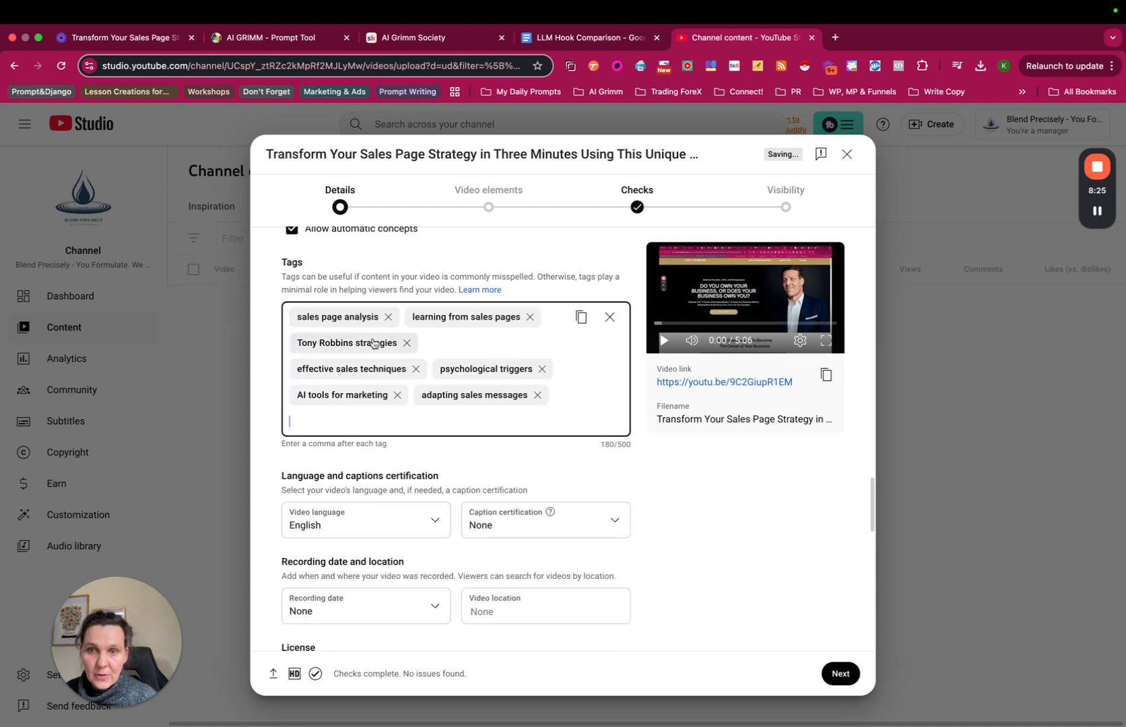
Delete the Tags paragraph from the end of the description.
{"action": "scroll", "coordinate": [546, 465], "scroll_direction": "up", "scroll_amount": 15}
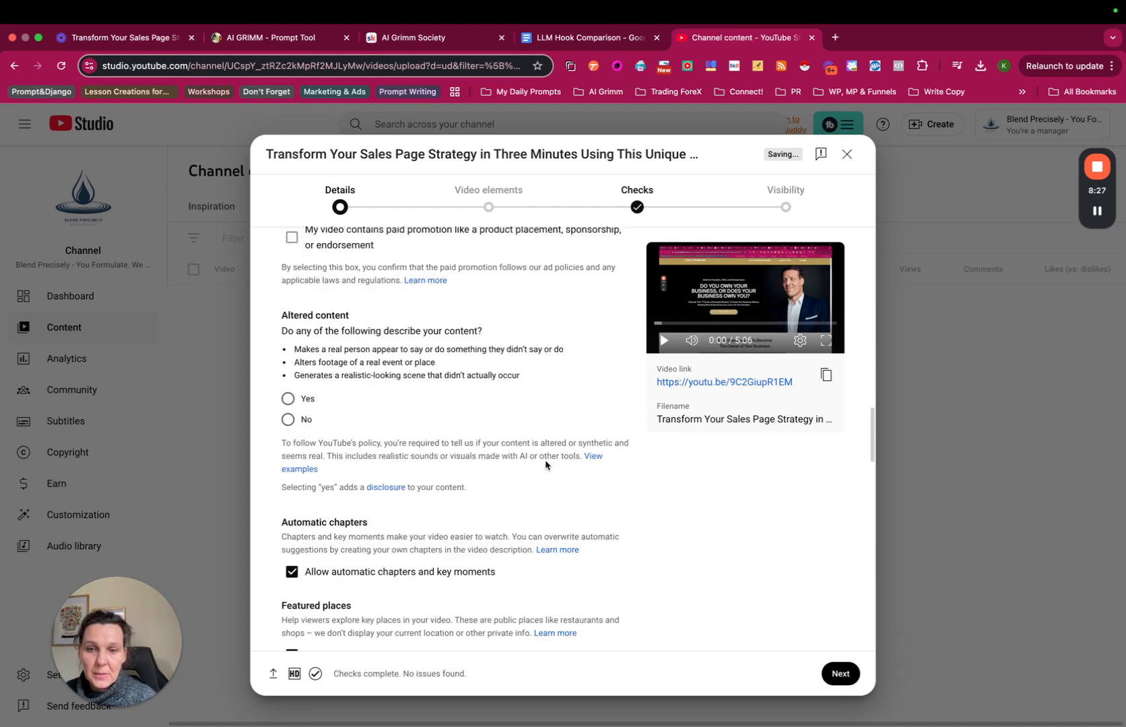
{"action": "scroll", "coordinate": [545, 459], "scroll_direction": "down", "scroll_amount": 4}
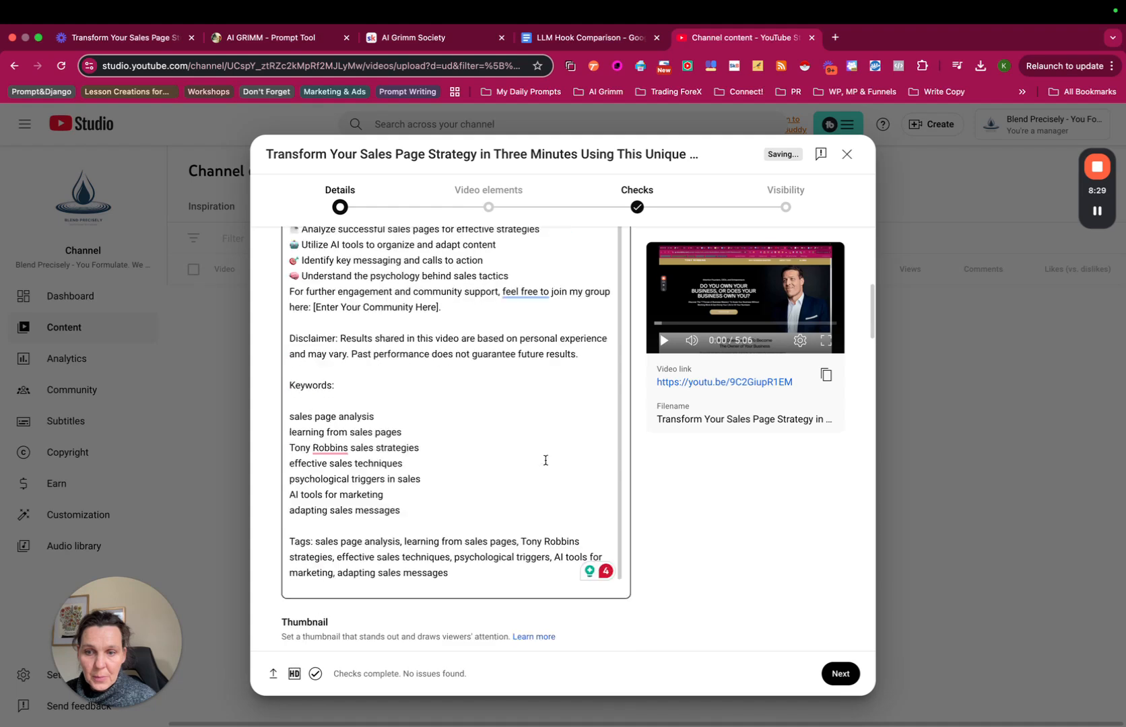
{"action": "left_click_drag", "start_coordinate": [474, 482], "coordinate": [296, 445]}
{"action": "key", "text": "super+a"}
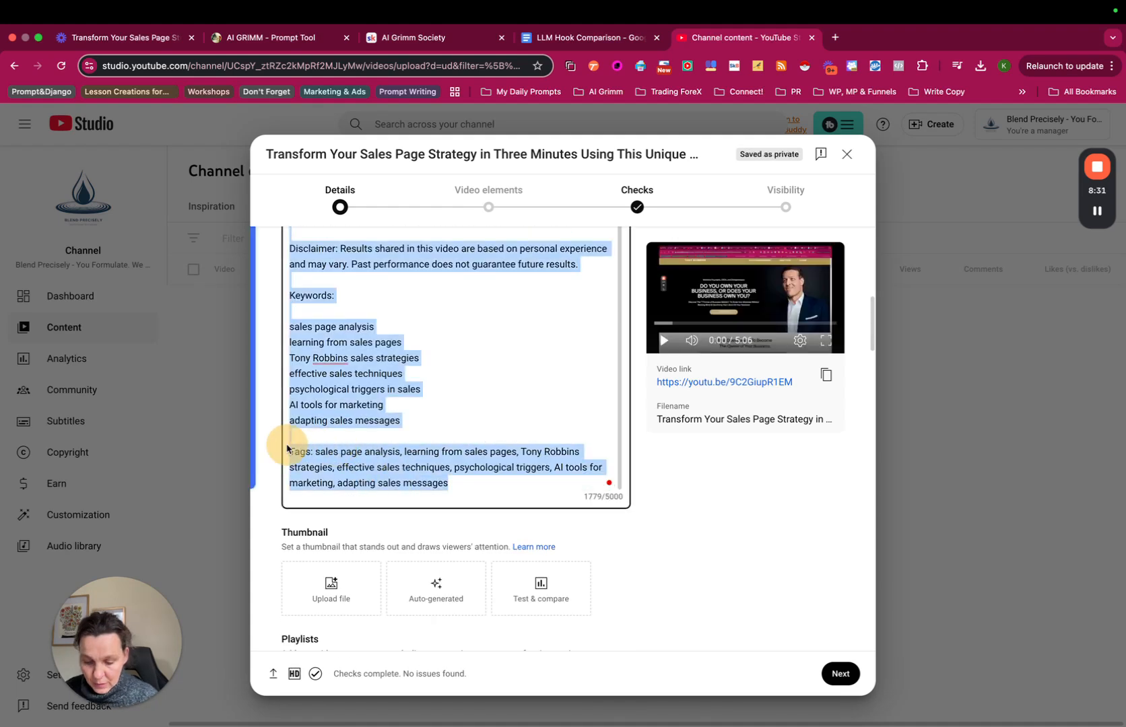
{"action": "left_click", "coordinate": [364, 460]}
{"action": "left_click_drag", "start_coordinate": [462, 482], "coordinate": [294, 439]}
{"action": "key", "text": "BackSpace"}
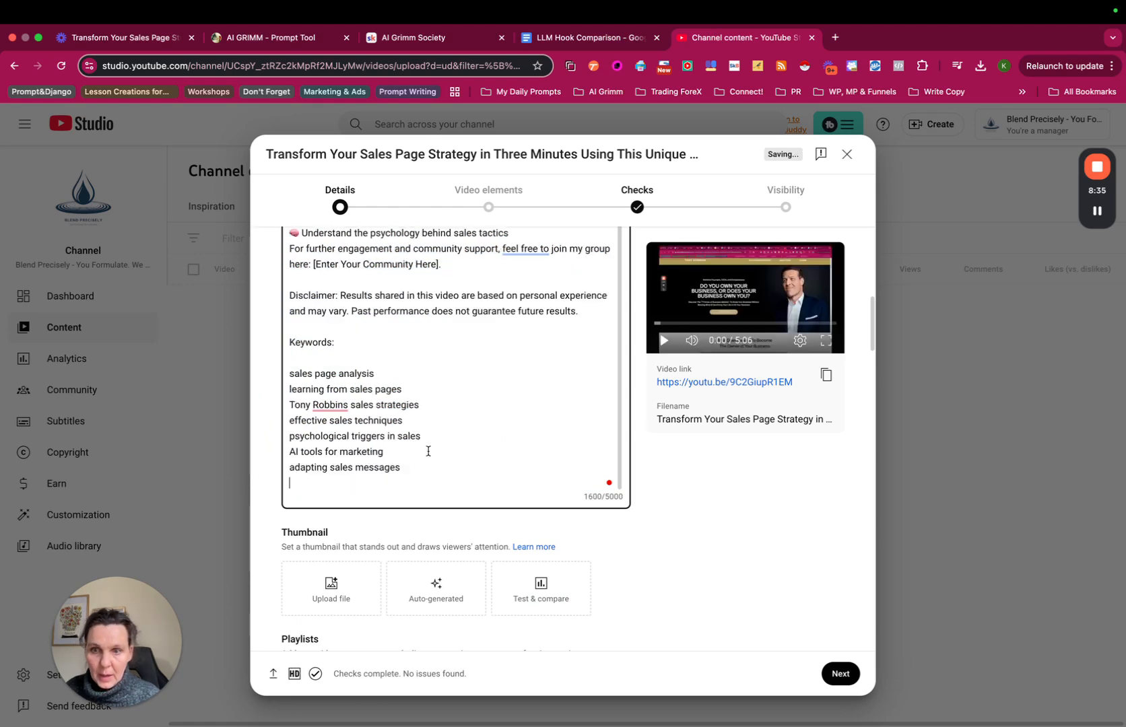
{"action": "scroll", "coordinate": [461, 447], "scroll_direction": "up", "scroll_amount": 2}
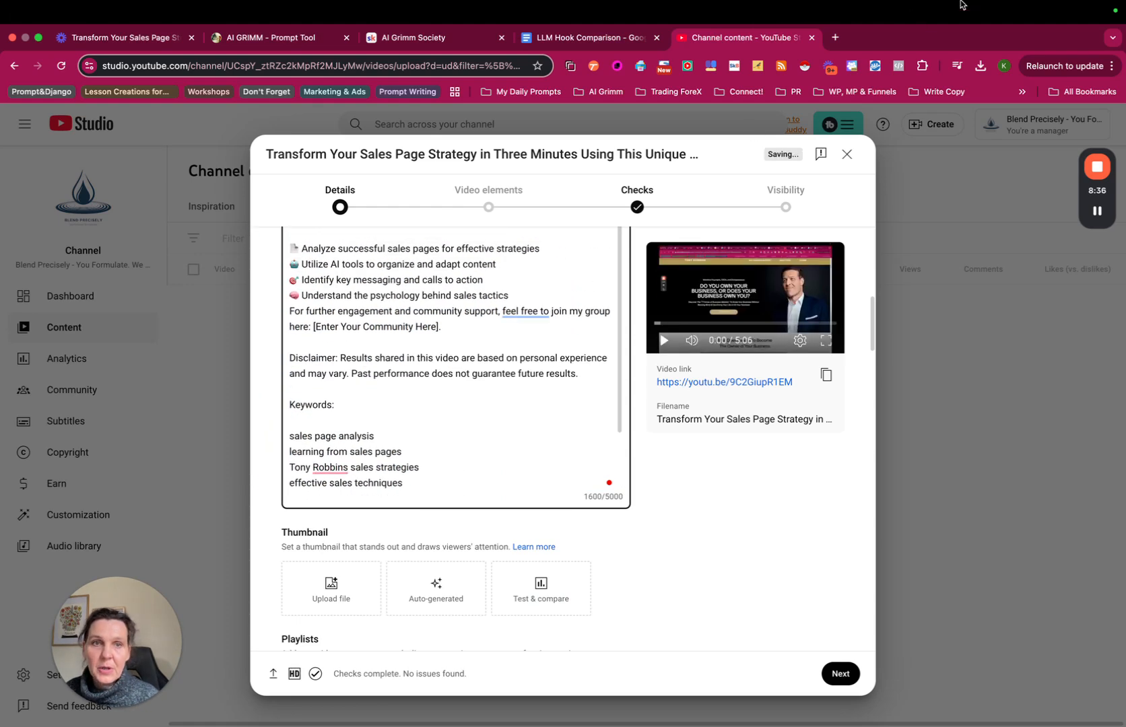
Check the title of the original Loom video and return to the title in the YouTube upload details.
{"action": "left_click", "coordinate": [150, 37]}
{"action": "left_click", "coordinate": [682, 132]}
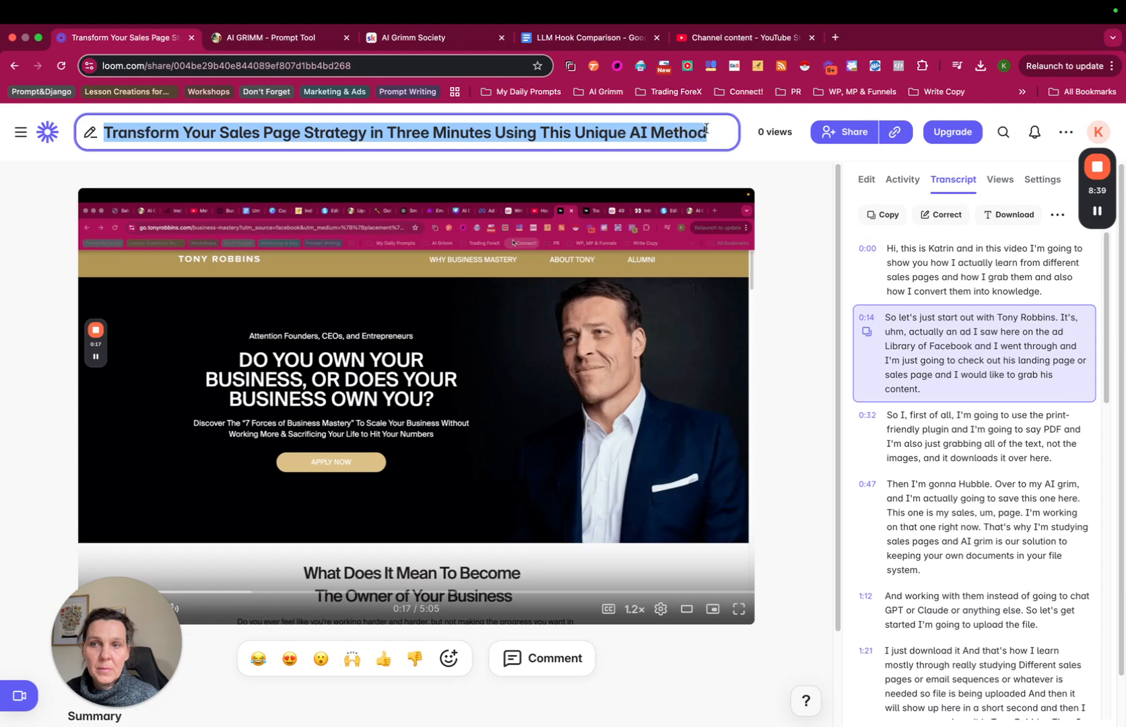
{"action": "left_click", "coordinate": [731, 37]}
{"action": "scroll", "coordinate": [373, 296], "scroll_direction": "up", "scroll_amount": 10}
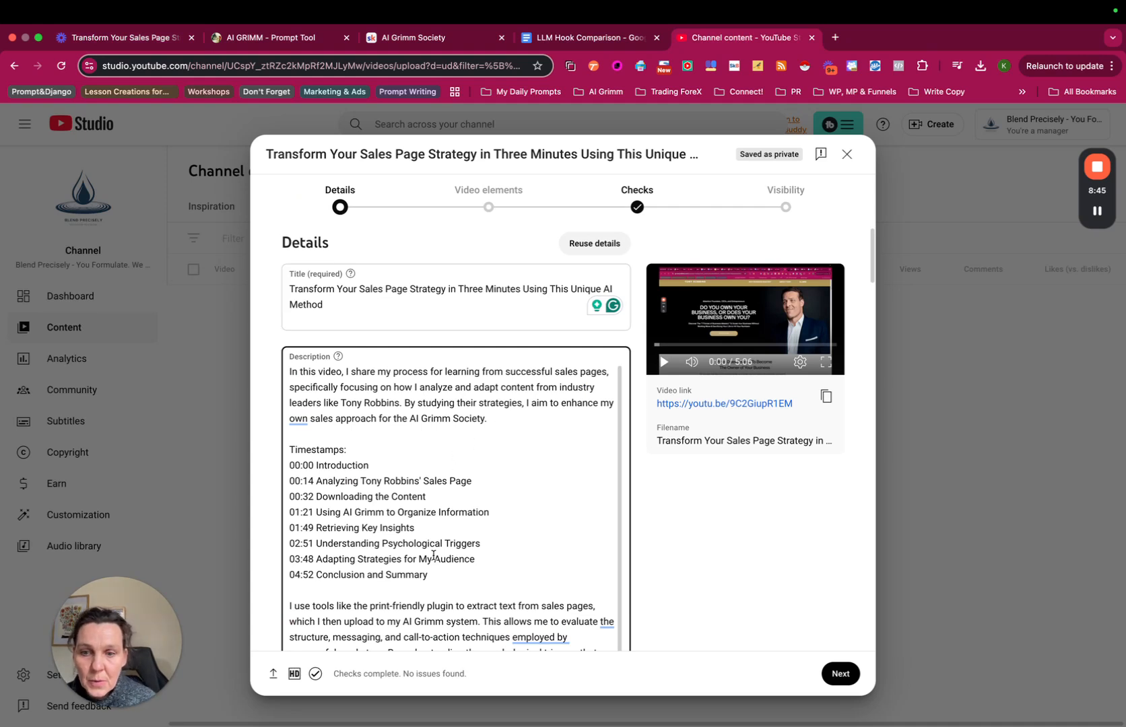
Put quotation marks around "print-friendly" in the description paragraph about the tools used.
{"action": "scroll", "coordinate": [432, 559], "scroll_direction": "down", "scroll_amount": 2}
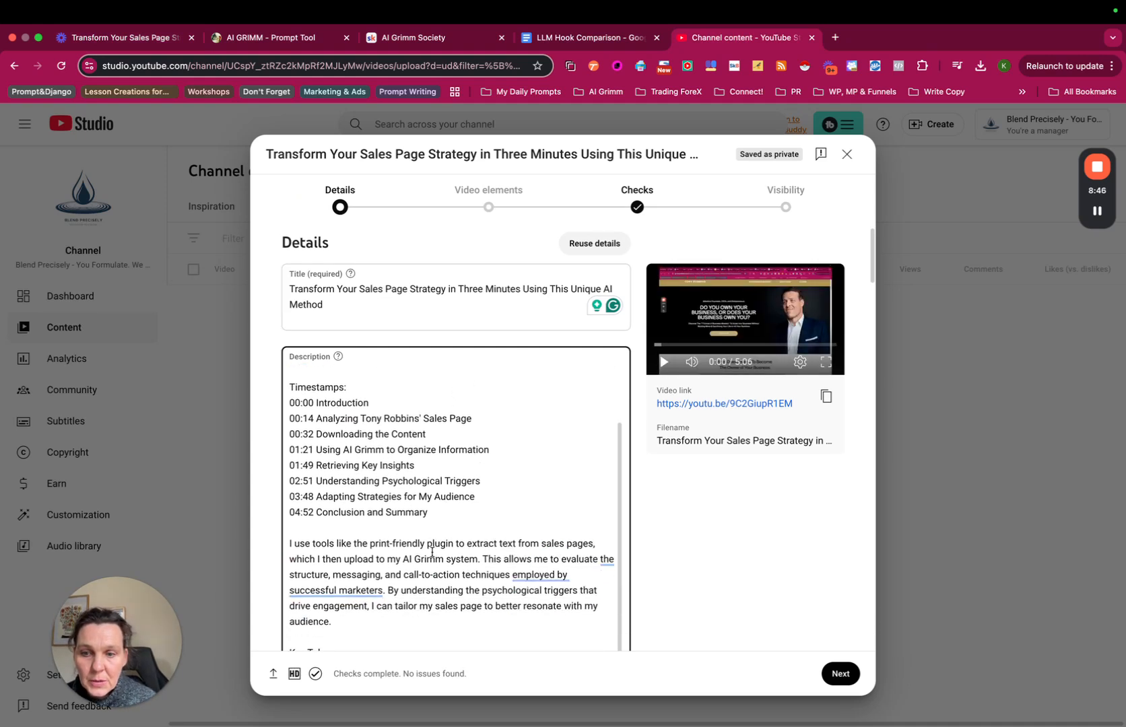
{"action": "left_click", "coordinate": [368, 542]}
{"action": "type", "text": "\""}
{"action": "left_click", "coordinate": [425, 543]}
{"action": "type", "text": "\""}
Copy the web address of the AI Grimm Society about page on Skool and return to the YouTube video description.
{"action": "scroll", "coordinate": [528, 561], "scroll_direction": "down", "scroll_amount": 5}
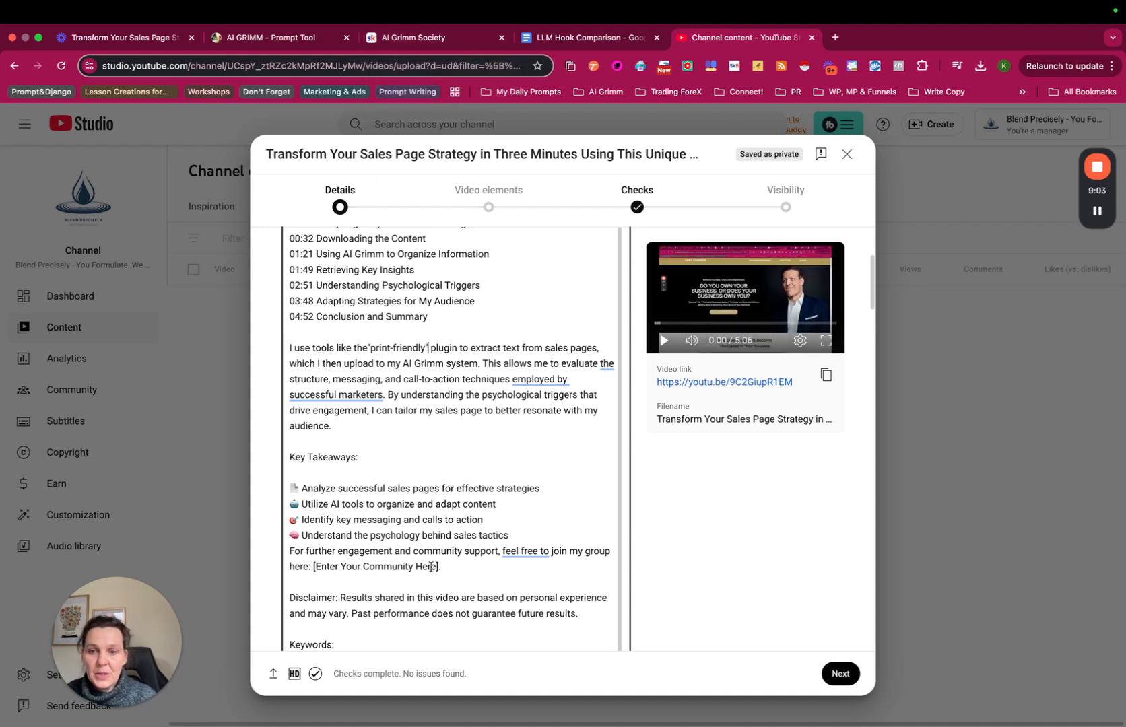
{"action": "left_click", "coordinate": [434, 41]}
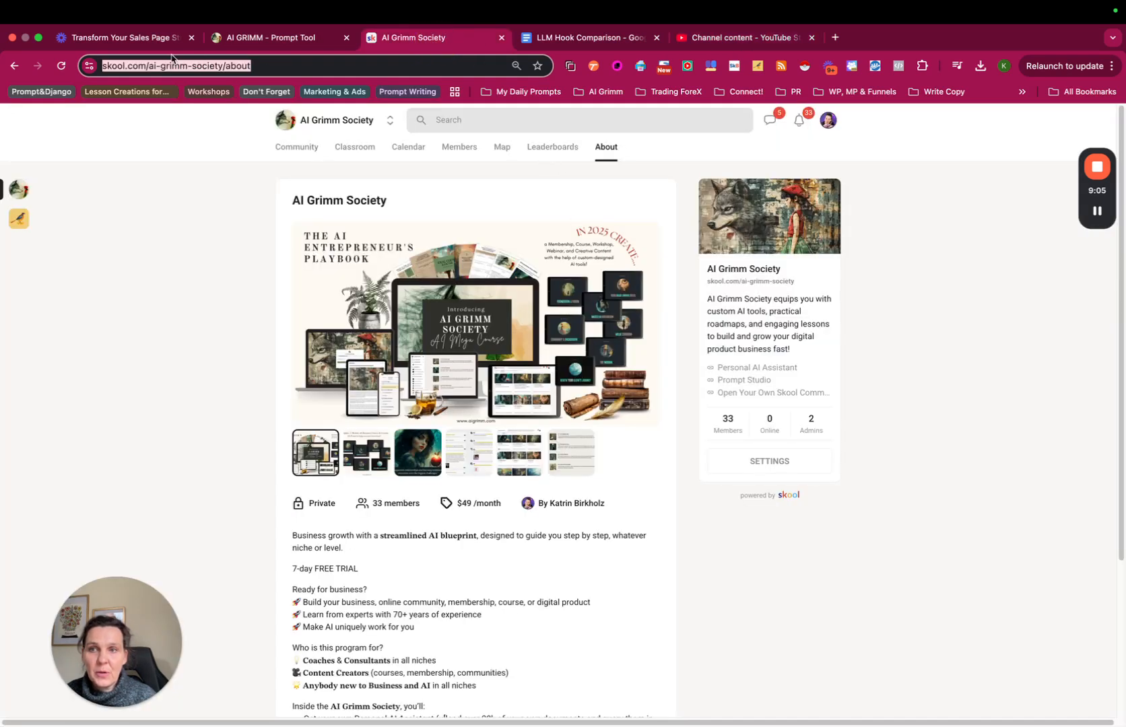
{"action": "left_click", "coordinate": [266, 37]}
{"action": "left_click", "coordinate": [583, 38]}
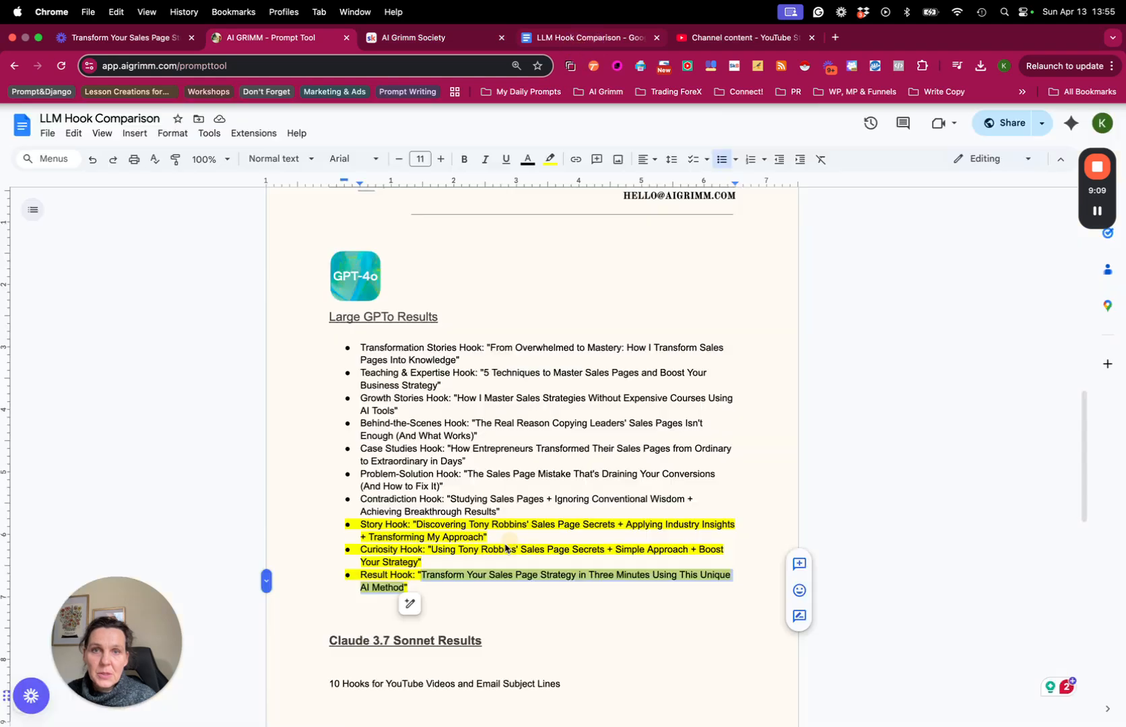
{"action": "left_click", "coordinate": [760, 38]}
{"action": "scroll", "coordinate": [467, 477], "scroll_direction": "down", "scroll_amount": 1}
{"action": "left_click", "coordinate": [441, 546]}
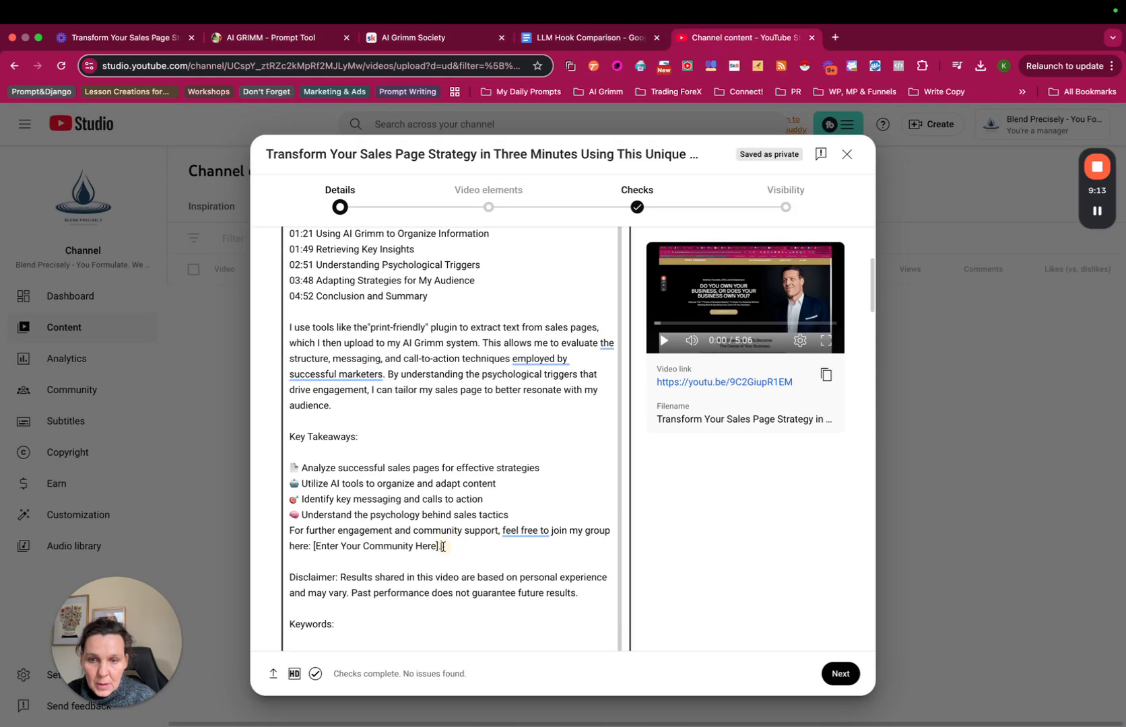
{"action": "left_click", "coordinate": [290, 531]}
{"action": "key", "text": "Return"}
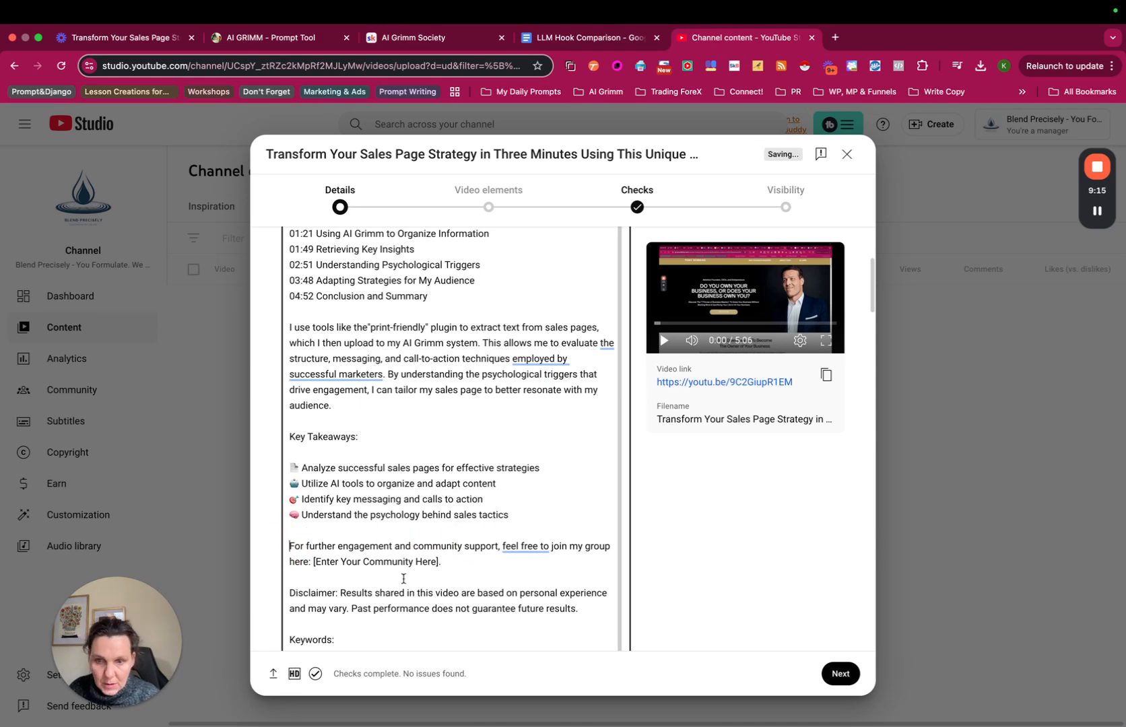
{"action": "left_click_drag", "start_coordinate": [438, 563], "coordinate": [312, 561]}
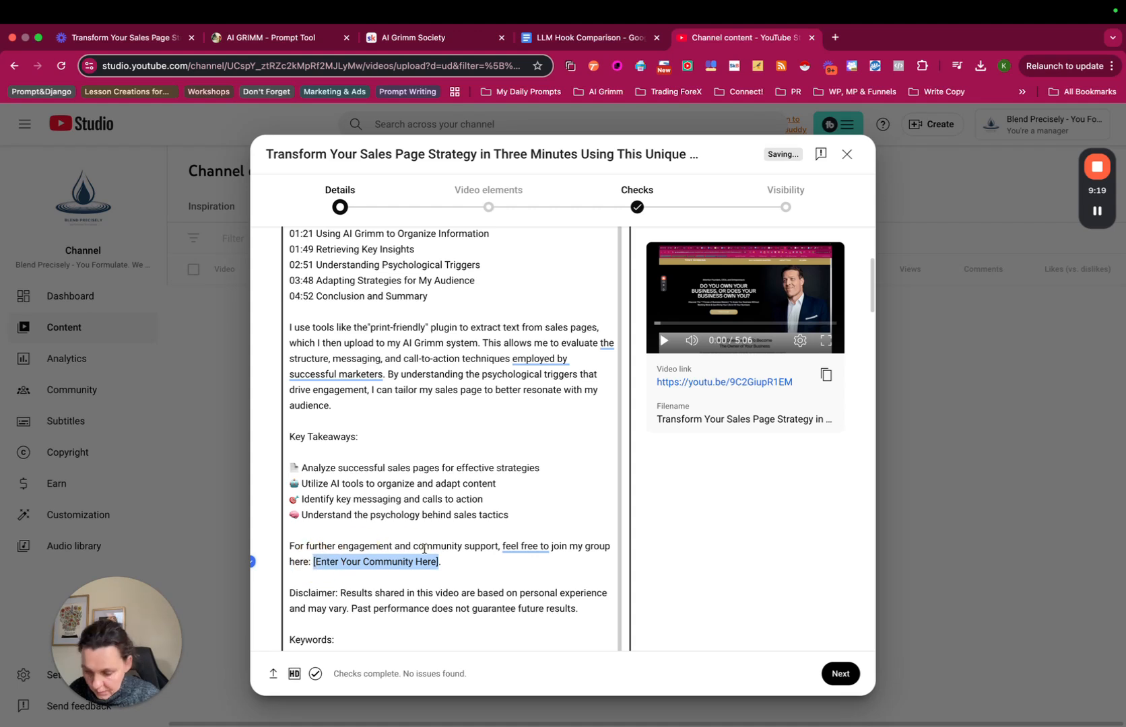
{"action": "type", "text": "https://www.skool.com/ai-grimm-society/about"}
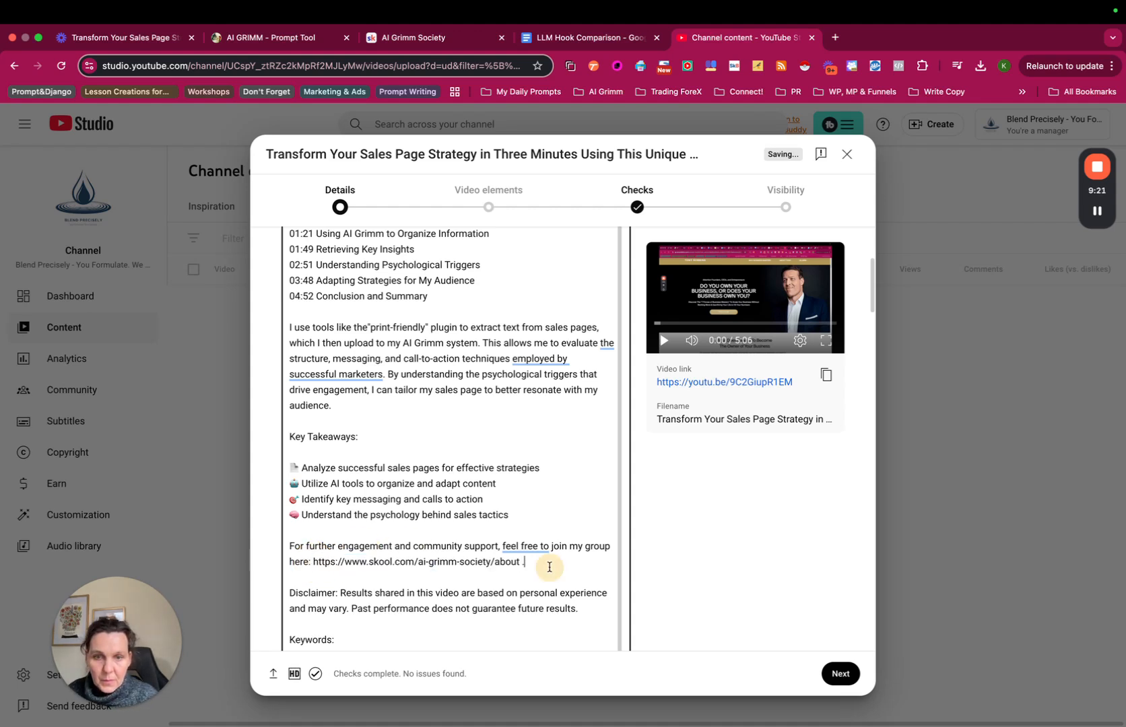
{"action": "key", "text": "BackSpace"}
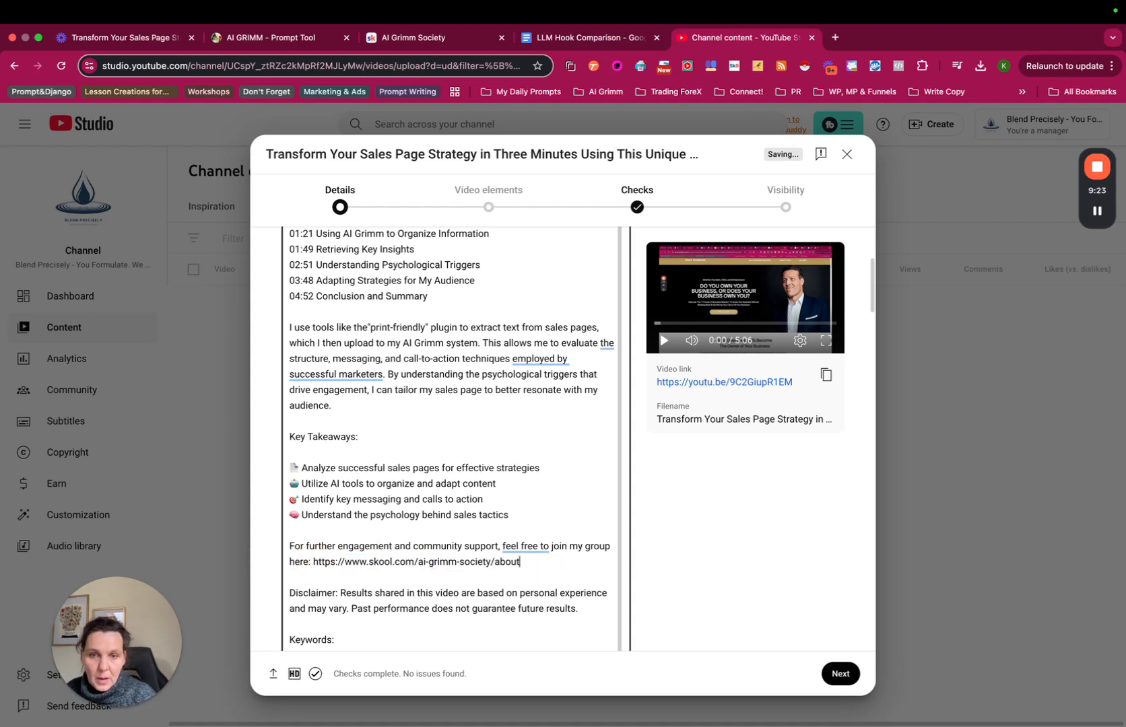
Review the edited description from the introduction and timestamps down to the keywords, along with the settings below it.
{"action": "scroll", "coordinate": [509, 546], "scroll_direction": "down", "scroll_amount": 1}
{"action": "scroll", "coordinate": [506, 546], "scroll_direction": "up", "scroll_amount": 2}
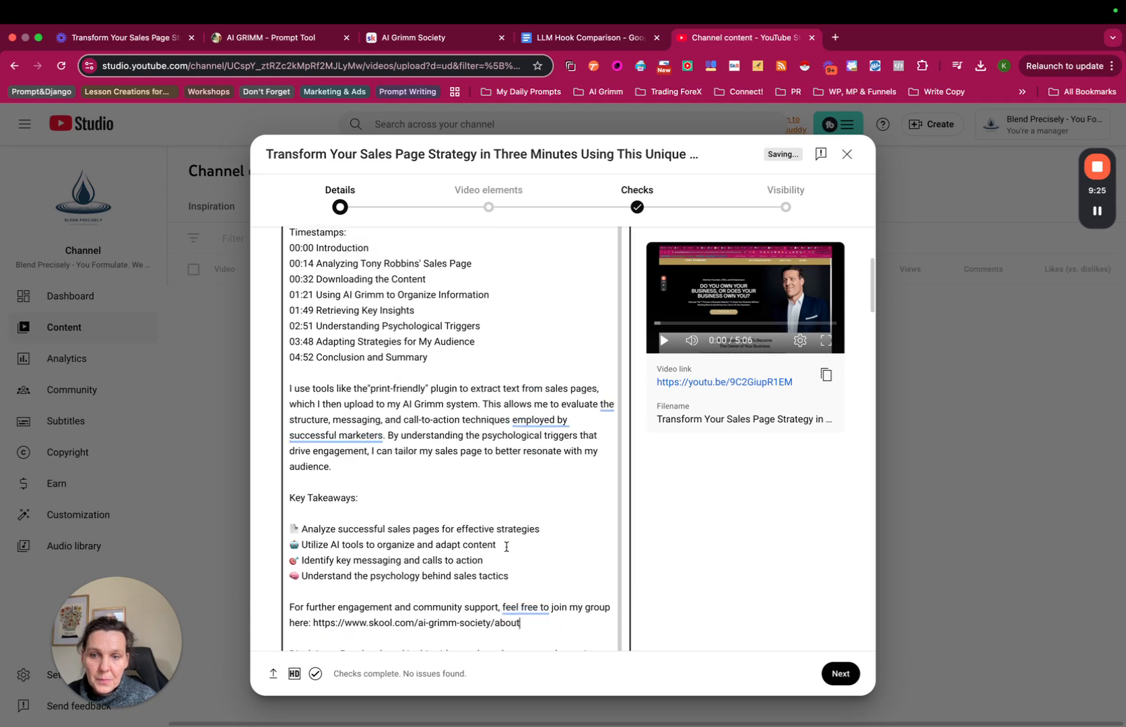
{"action": "scroll", "coordinate": [506, 546], "scroll_direction": "down", "scroll_amount": 2}
{"action": "scroll", "coordinate": [380, 619], "scroll_direction": "down", "scroll_amount": 5}
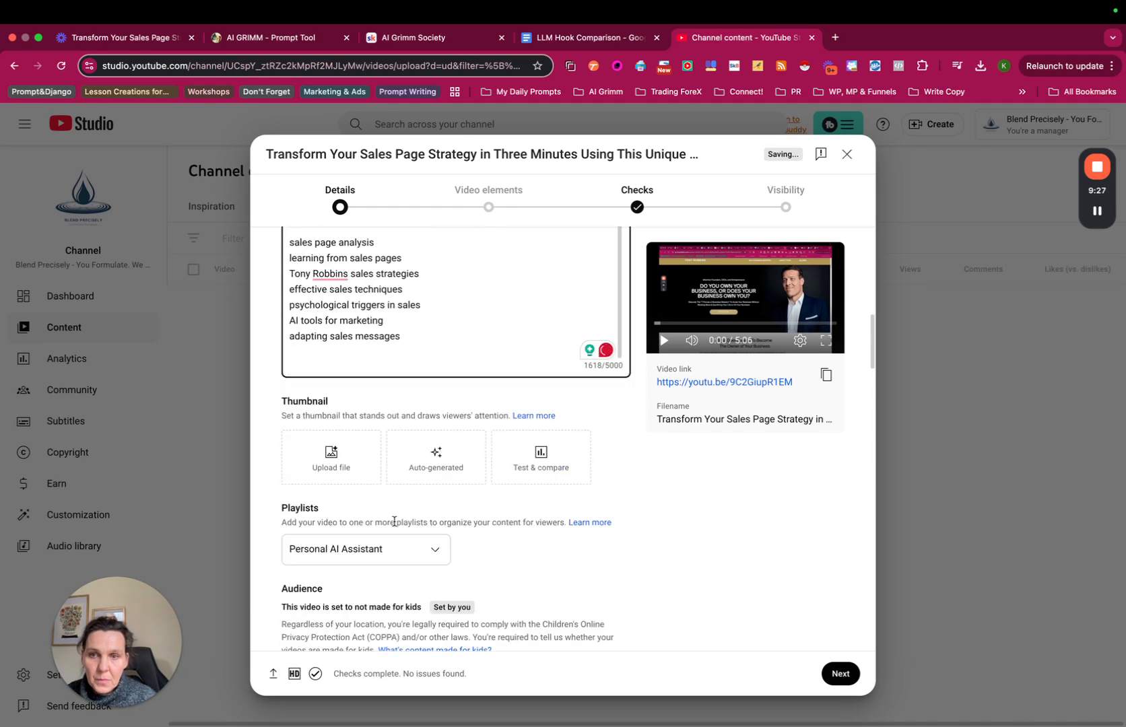
{"action": "scroll", "coordinate": [392, 522], "scroll_direction": "up", "scroll_amount": 3}
{"action": "left_click_drag", "start_coordinate": [289, 458], "coordinate": [377, 460]}
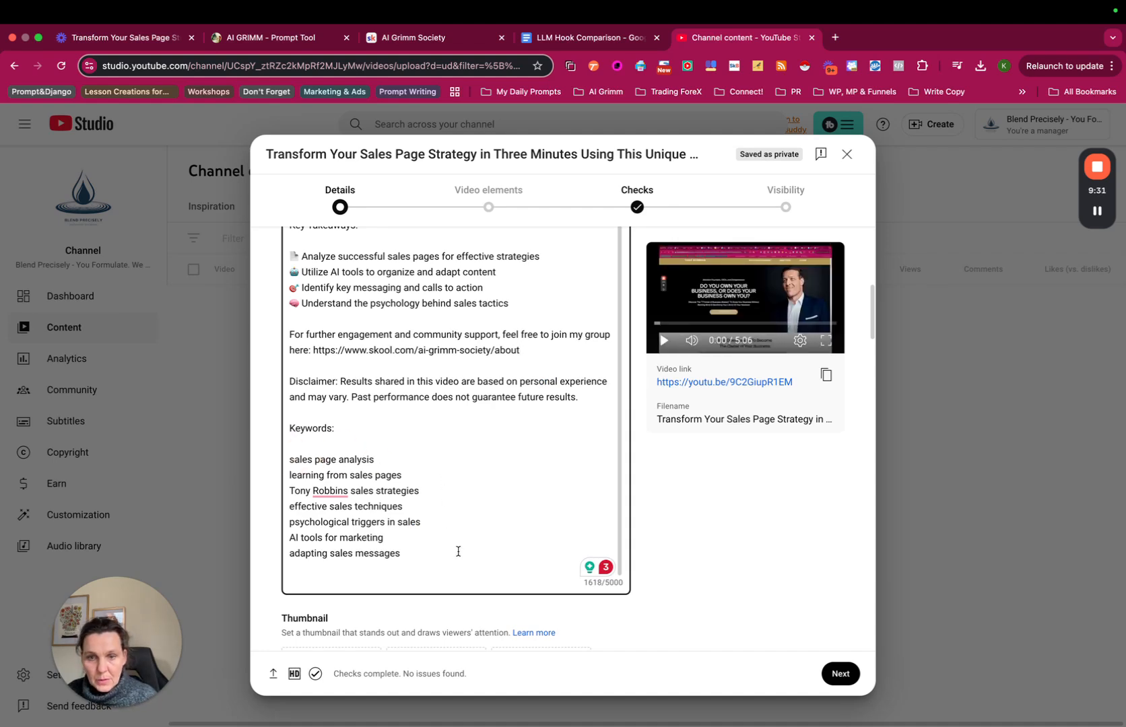
{"action": "scroll", "coordinate": [459, 553], "scroll_direction": "up", "scroll_amount": 2}
{"action": "scroll", "coordinate": [503, 475], "scroll_direction": "up", "scroll_amount": 10}
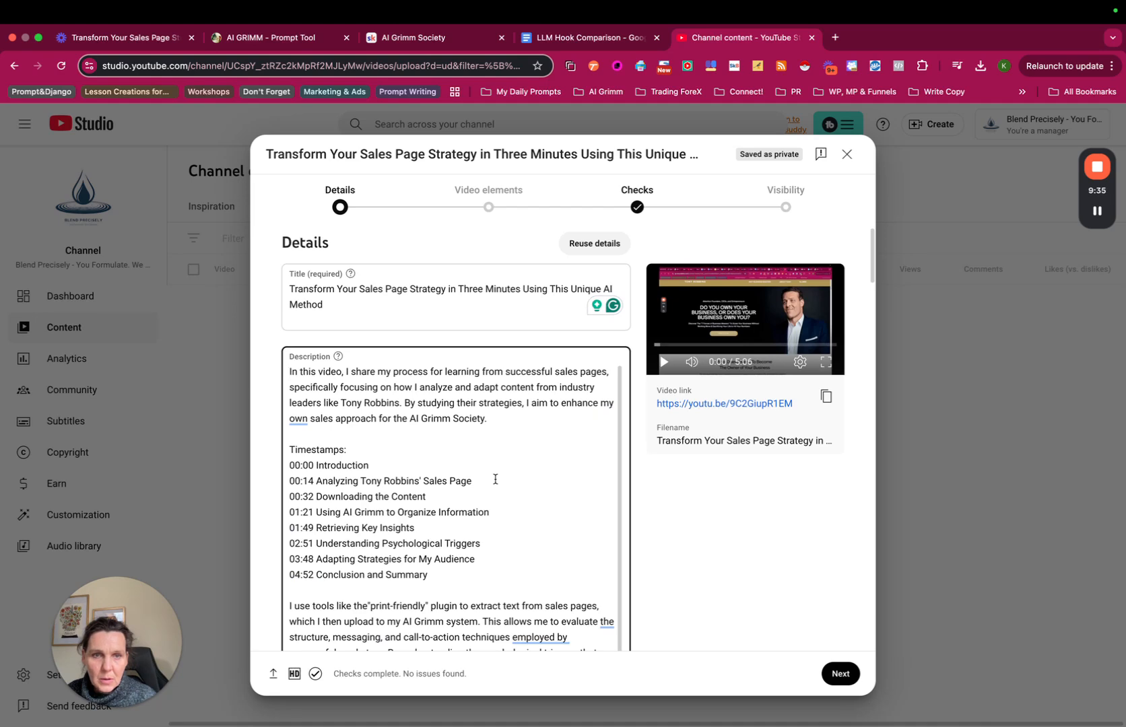
{"action": "scroll", "coordinate": [367, 554], "scroll_direction": "down", "scroll_amount": 2}
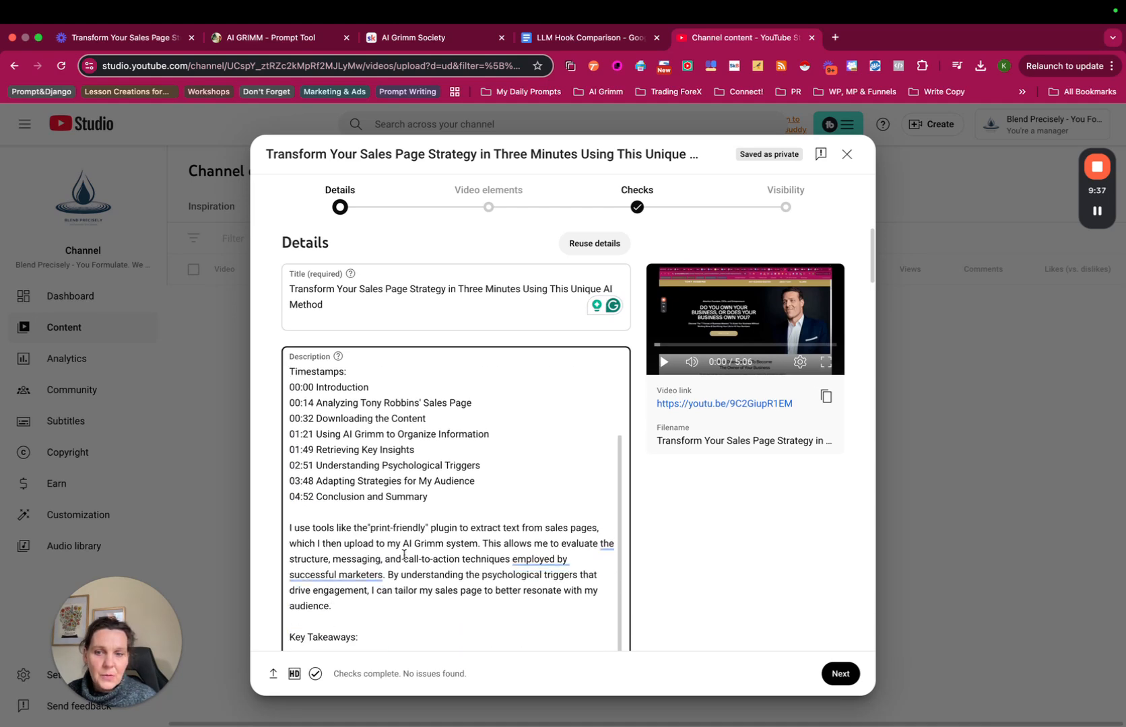
{"action": "scroll", "coordinate": [563, 562], "scroll_direction": "down", "scroll_amount": 15}
Set the middle auto-generated frame of the Tony Robbins sales page as the video's thumbnail.
{"action": "scroll", "coordinate": [562, 562], "scroll_direction": "up", "scroll_amount": 8}
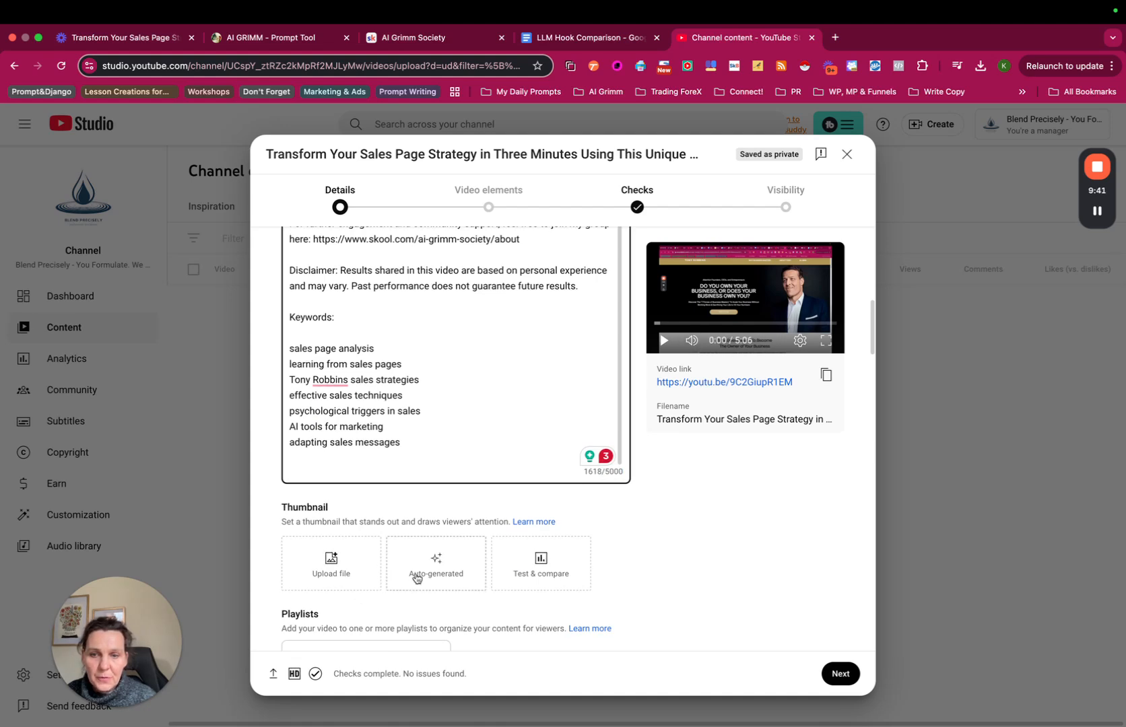
{"action": "left_click", "coordinate": [455, 576]}
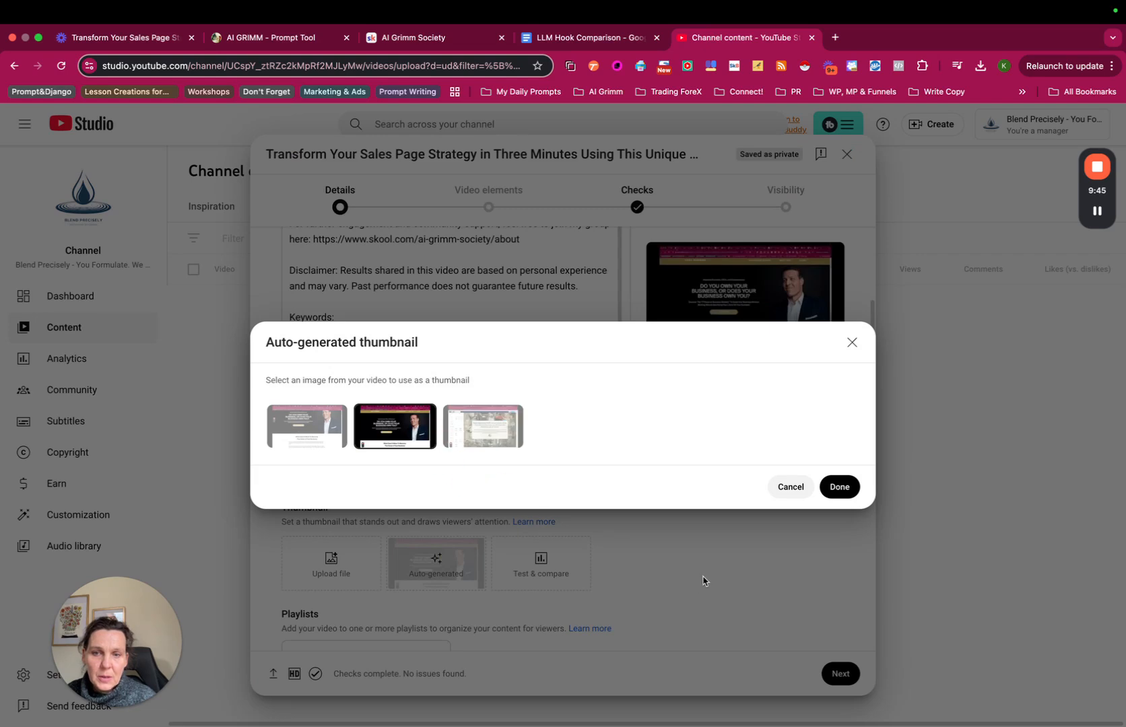
{"action": "left_click", "coordinate": [840, 486]}
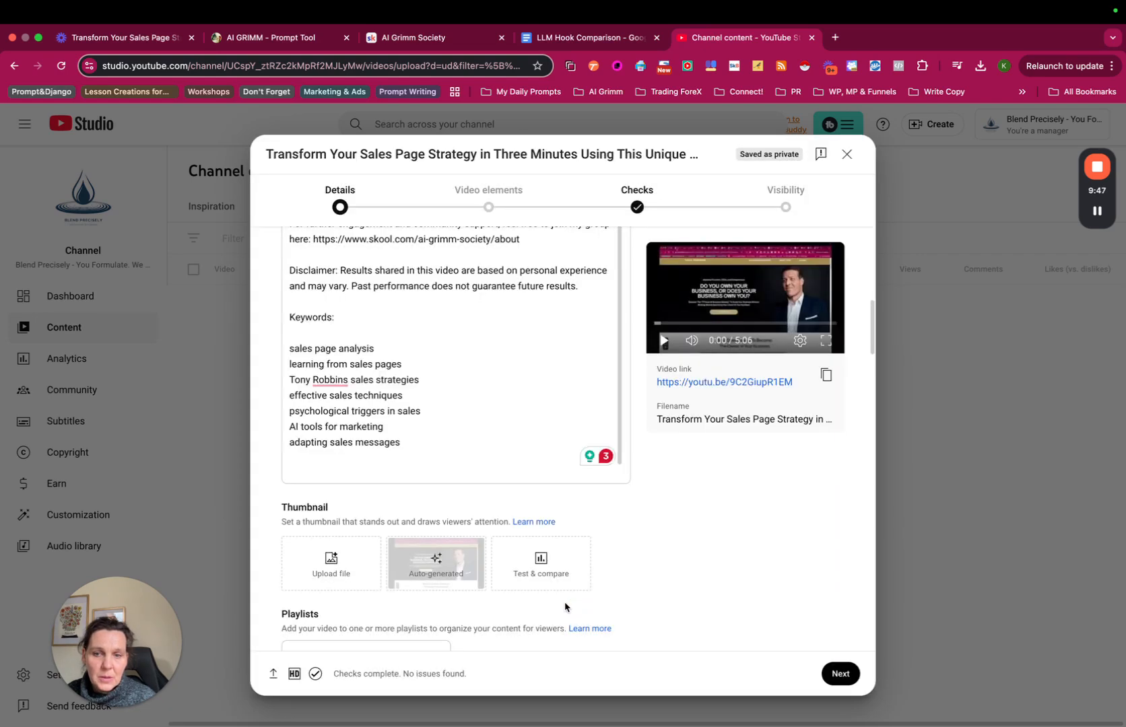
Finish the details stage, proceed to the video elements and open the end screen editor.
{"action": "scroll", "coordinate": [565, 601], "scroll_direction": "down", "scroll_amount": 4}
{"action": "scroll", "coordinate": [485, 564], "scroll_direction": "down", "scroll_amount": 10}
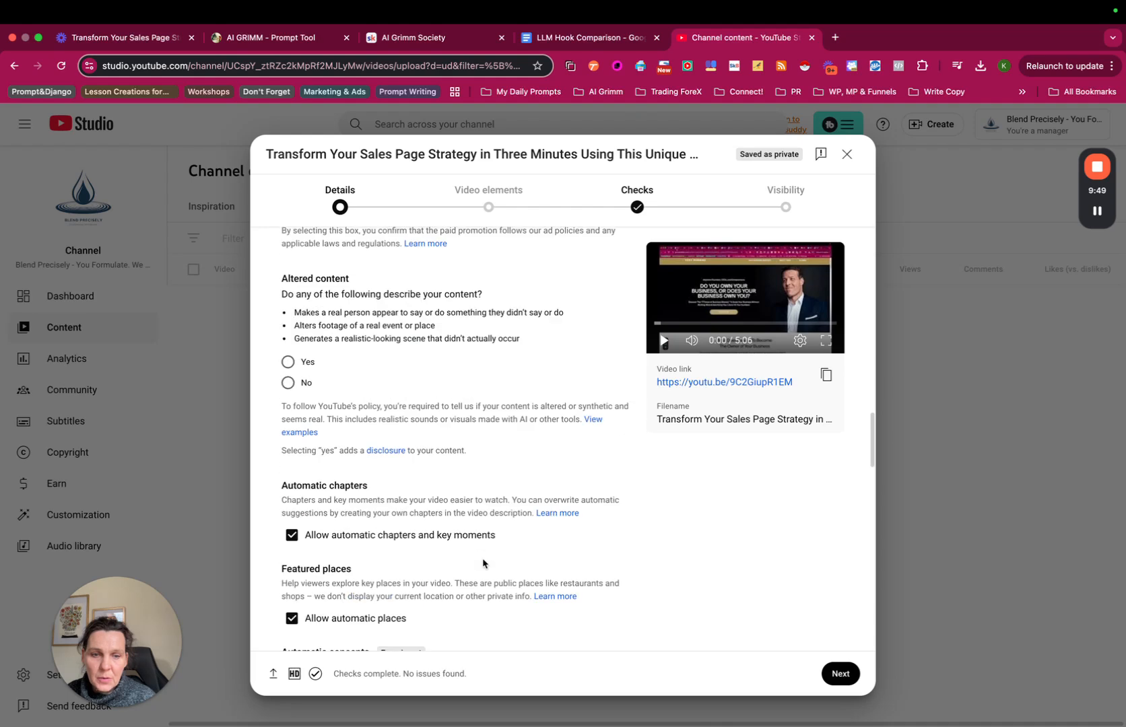
{"action": "left_click", "coordinate": [828, 675]}
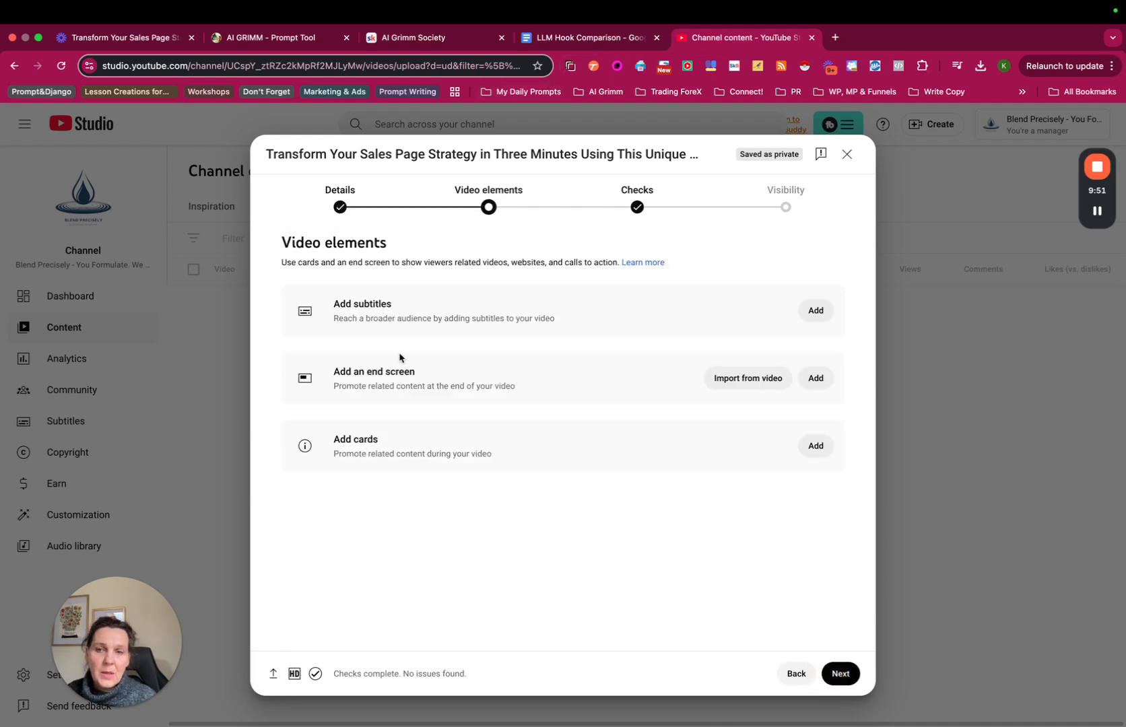
{"action": "left_click", "coordinate": [425, 372]}
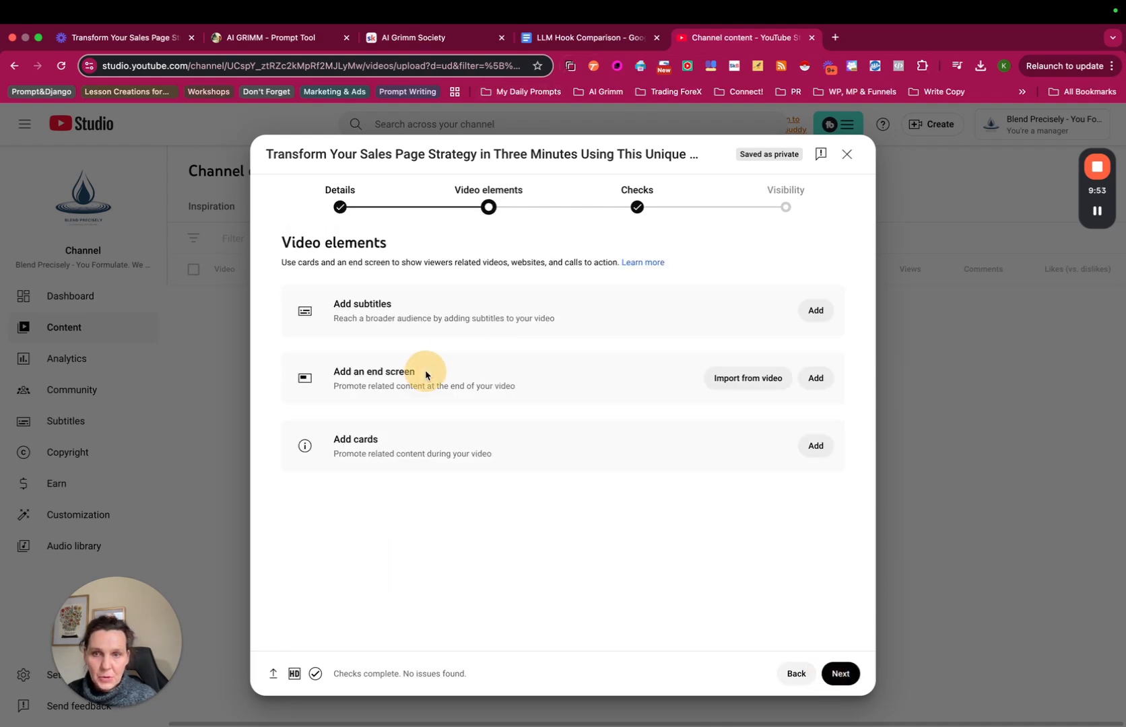
{"action": "left_click", "coordinate": [812, 378]}
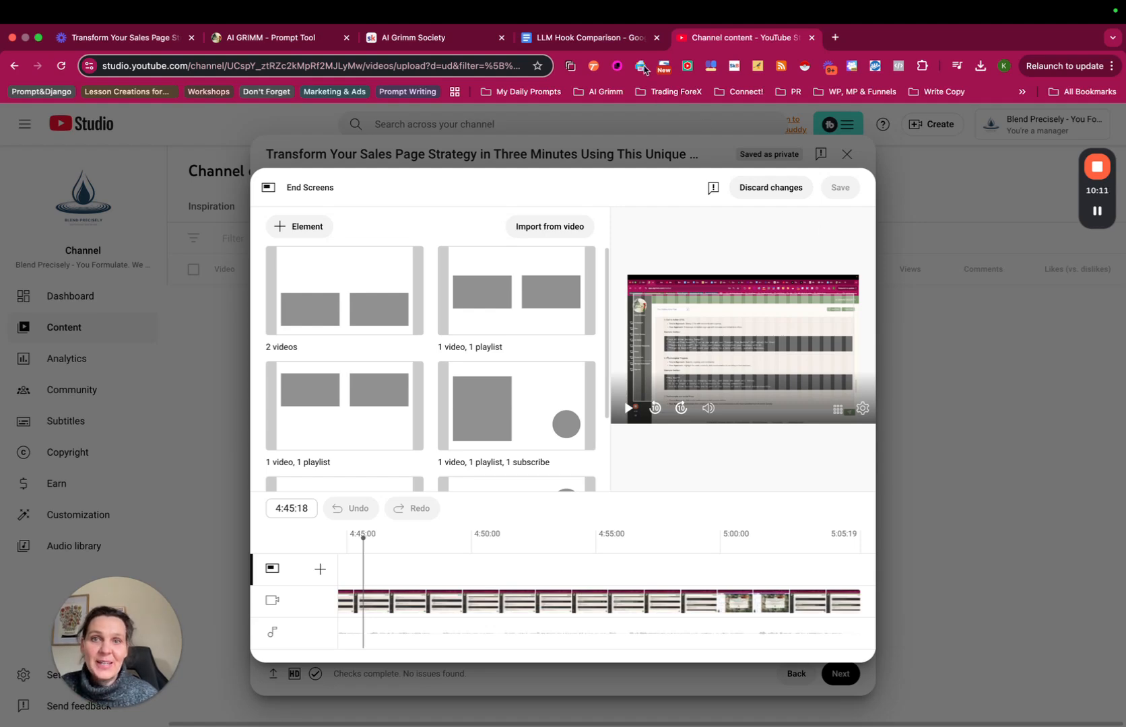
Look over the LLM Hook Comparison document in Google Docs and the transcript conversation in the AI GRIMM prompt tool.
{"action": "left_click", "coordinate": [604, 35]}
{"action": "scroll", "coordinate": [468, 377], "scroll_direction": "down", "scroll_amount": 15}
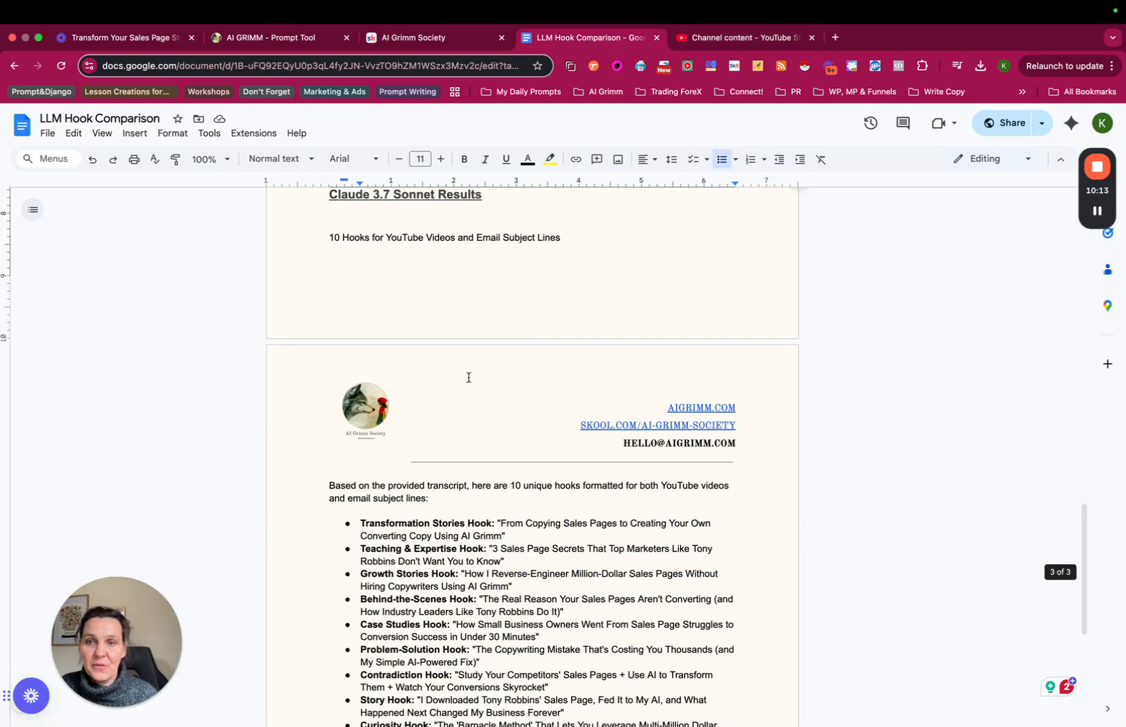
{"action": "scroll", "coordinate": [468, 377], "scroll_direction": "up", "scroll_amount": 15}
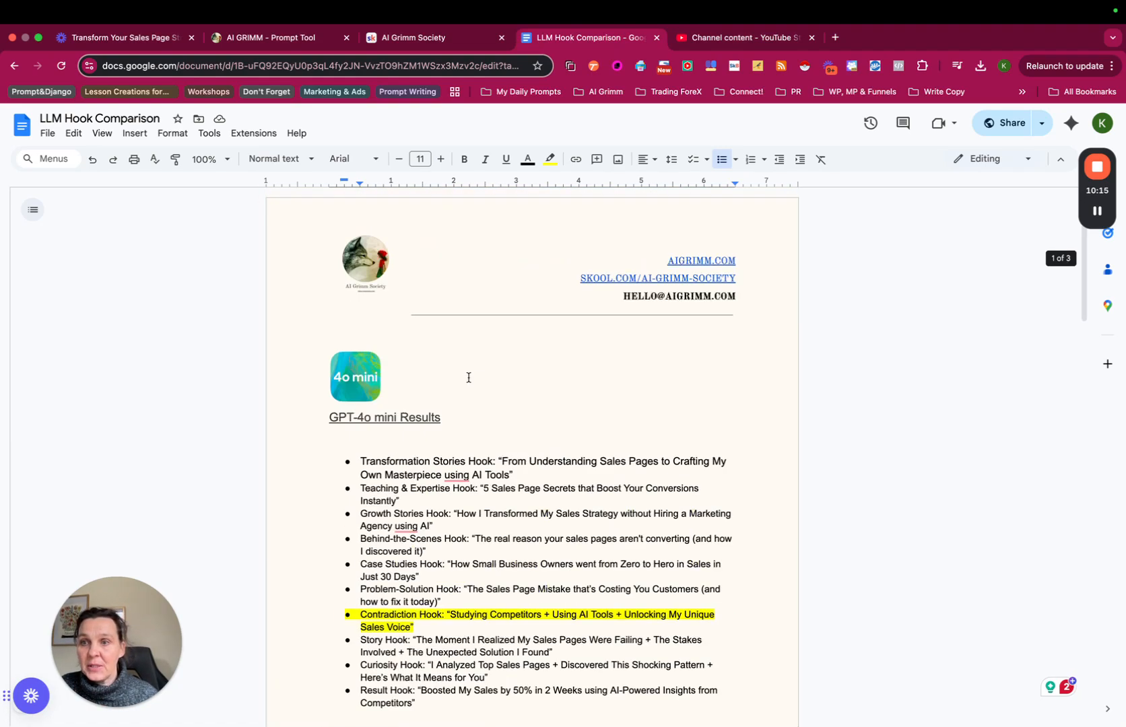
{"action": "left_click", "coordinate": [287, 42]}
{"action": "scroll", "coordinate": [476, 433], "scroll_direction": "up", "scroll_amount": 10}
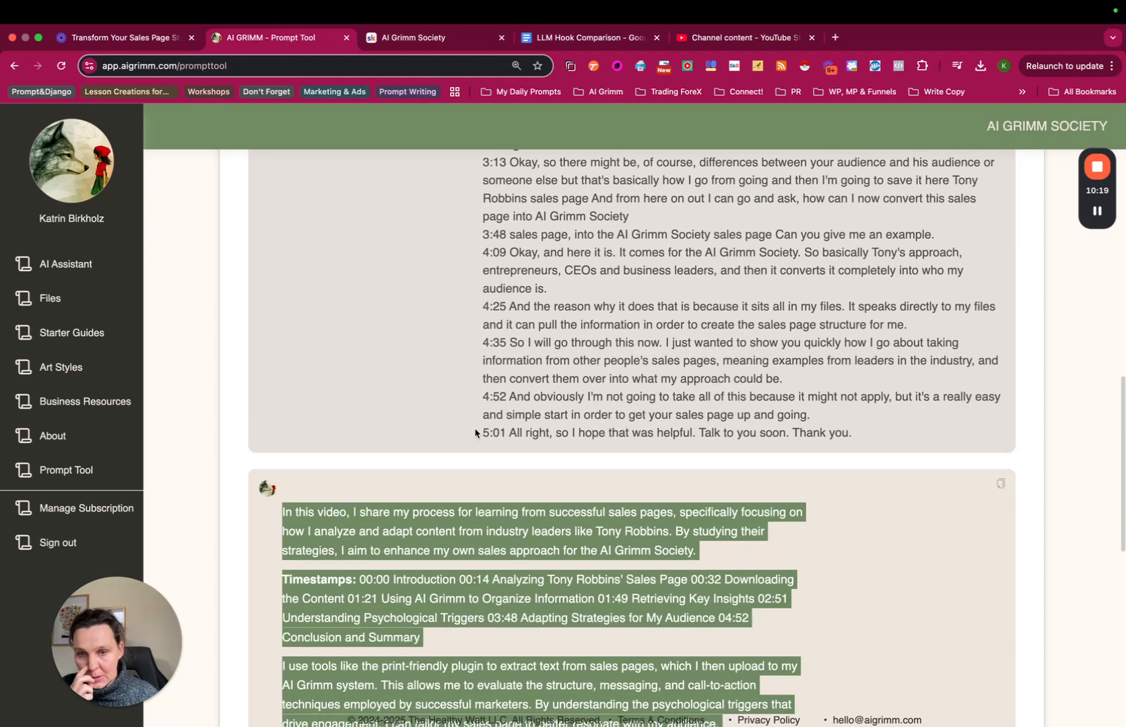